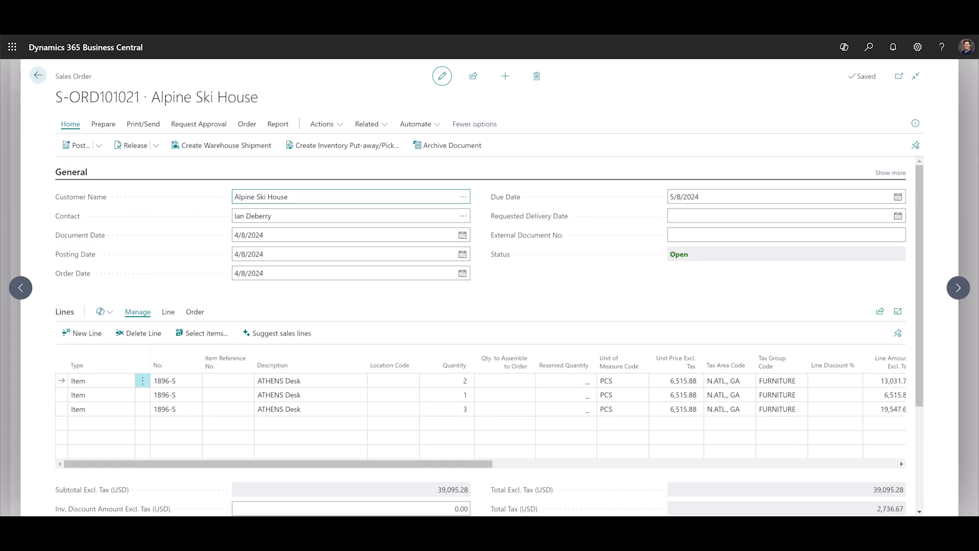
left_click(873, 47)
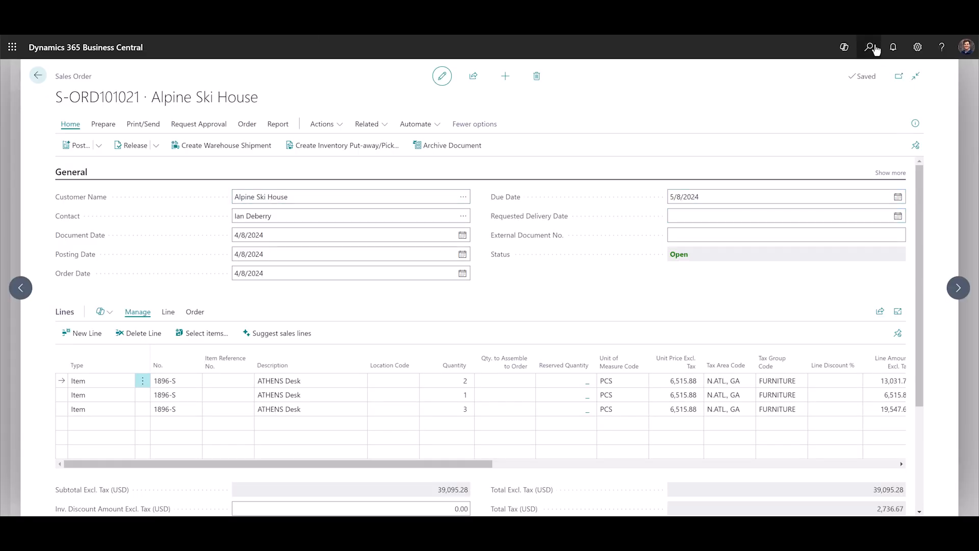
key("Escape")
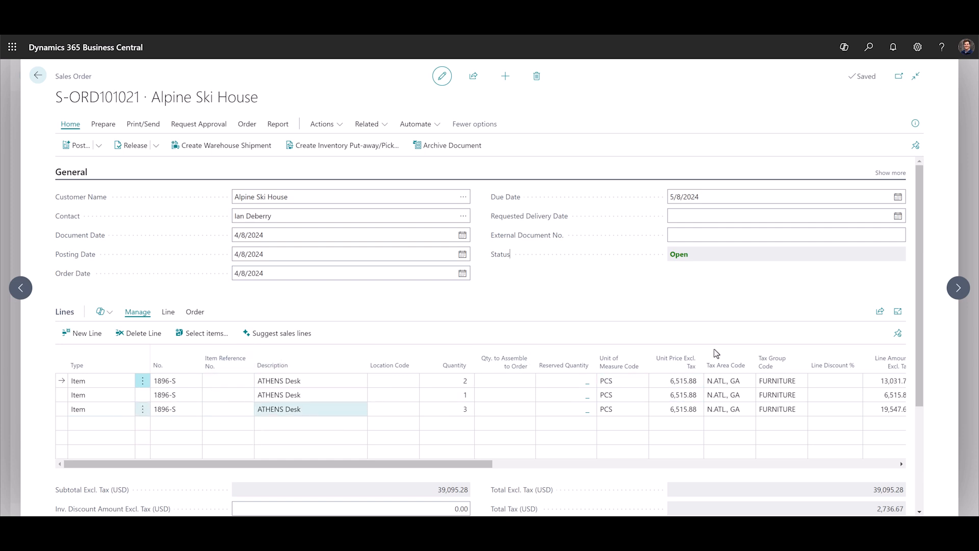
View the RPM price adjustments for the first ATHENS Desk line of the sales order, including its customer price group
left_click(681, 383)
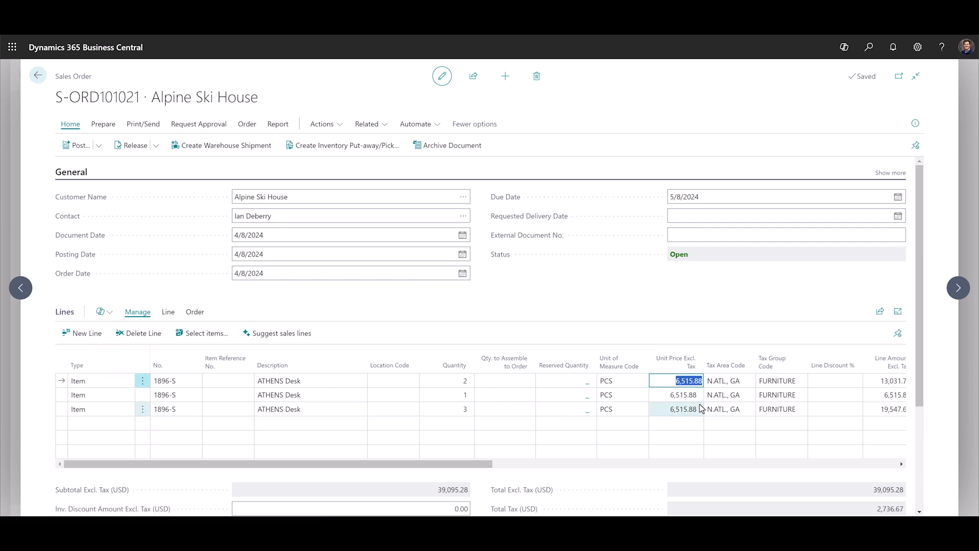
left_click(168, 313)
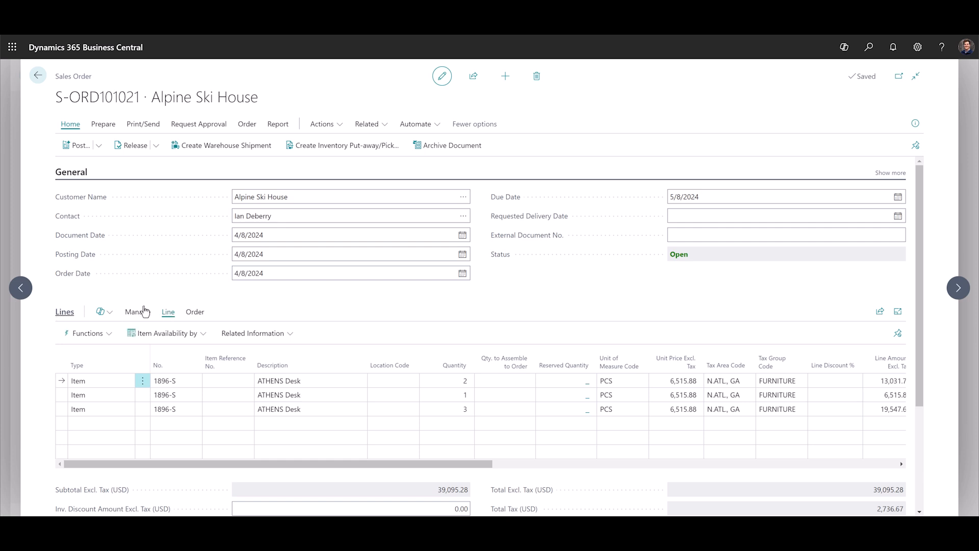
left_click(289, 333)
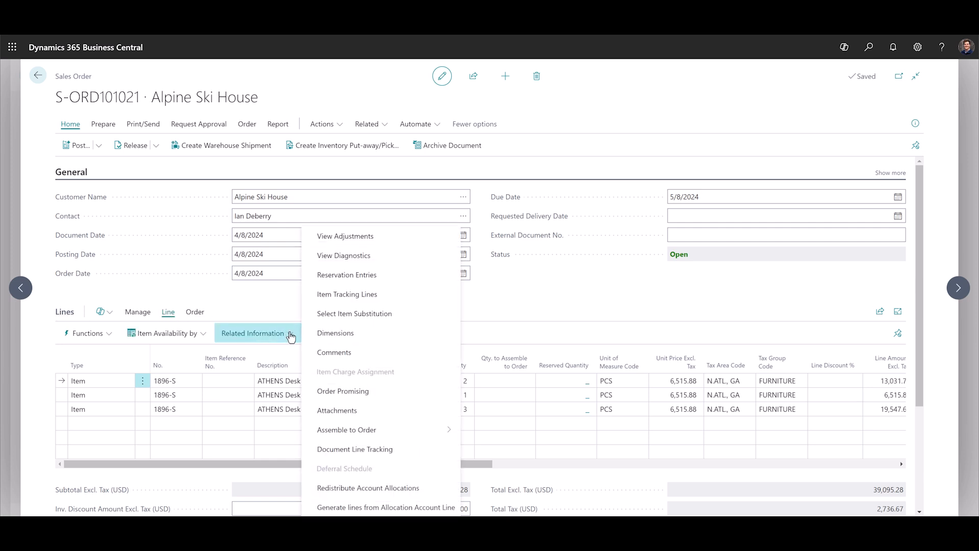
left_click(364, 240)
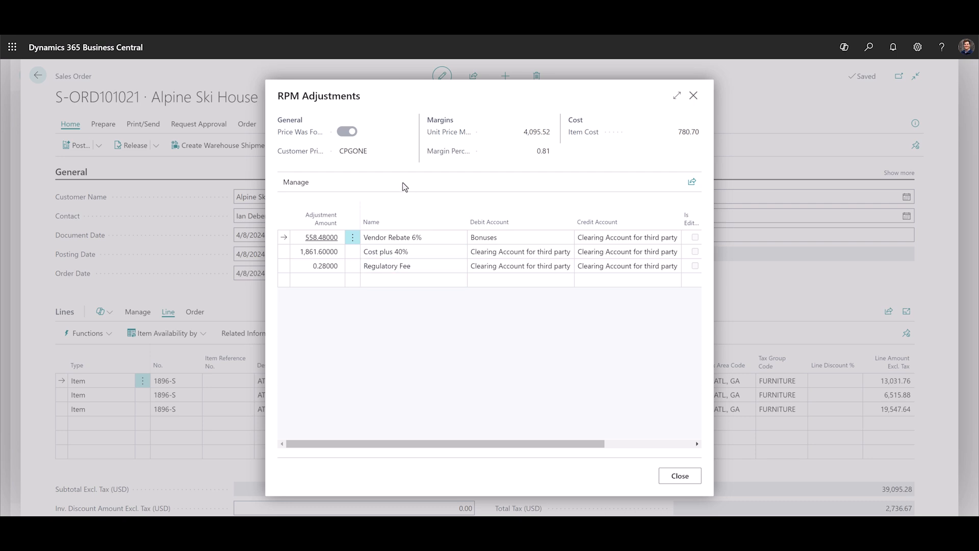
left_click(353, 151)
left_click(695, 96)
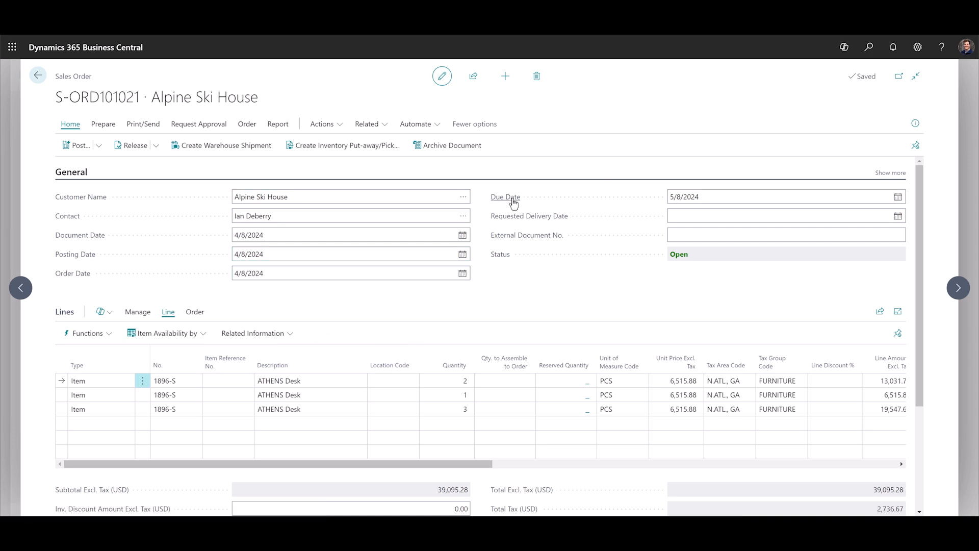
Open the RPM diagnostics for the first ATHENS Desk line and read through how its unit price was calculated
left_click(259, 336)
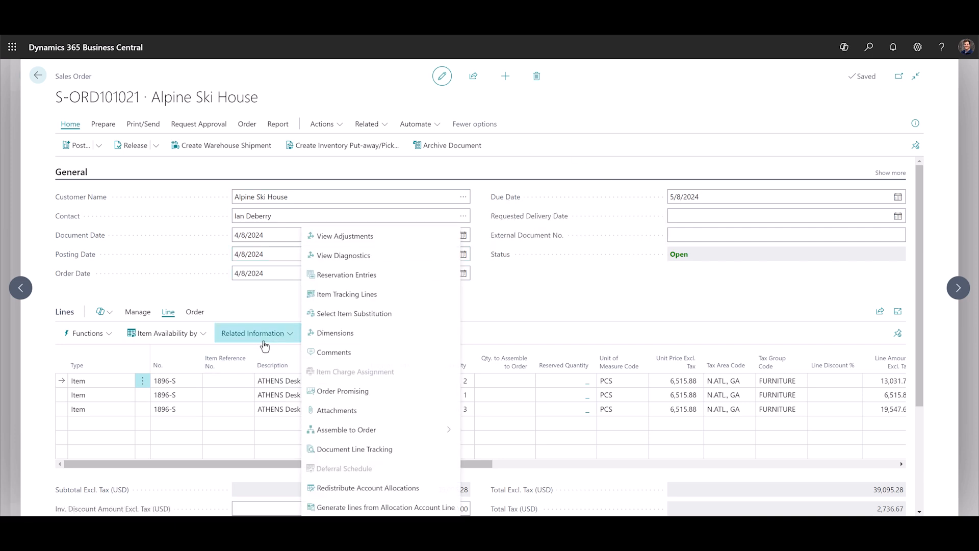
left_click(356, 260)
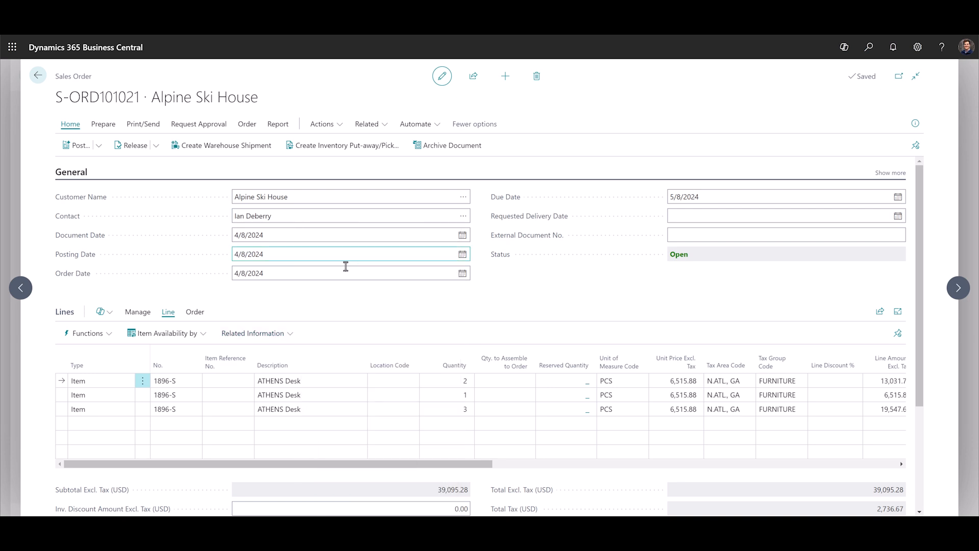
scroll(480, 315, "down", 10)
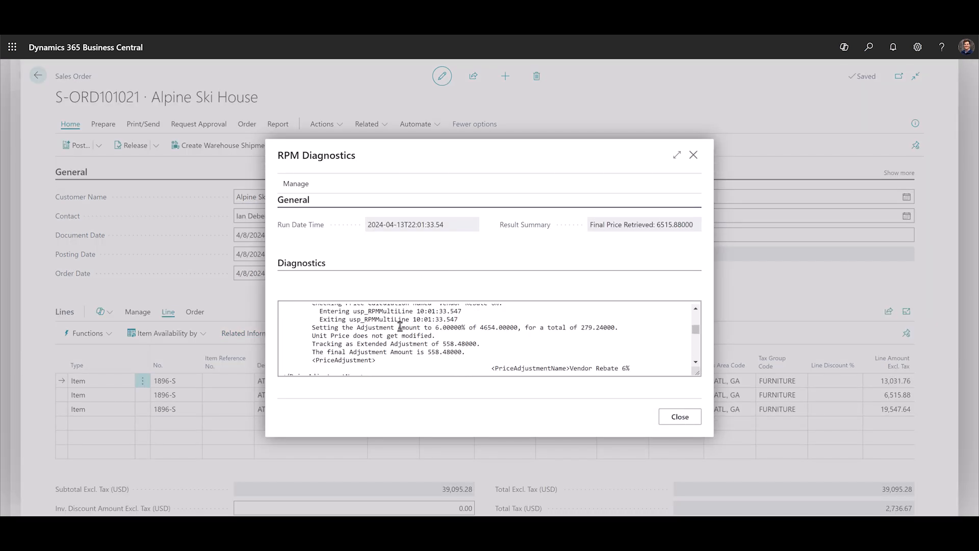
scroll(389, 323, "down", 2)
scroll(389, 329, "up", 1)
scroll(390, 329, "up", 3)
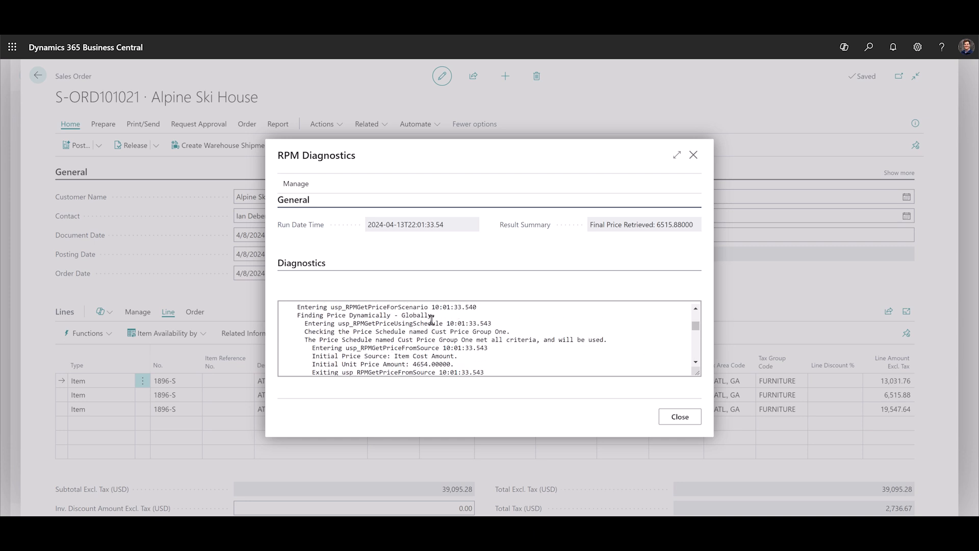
left_click(693, 155)
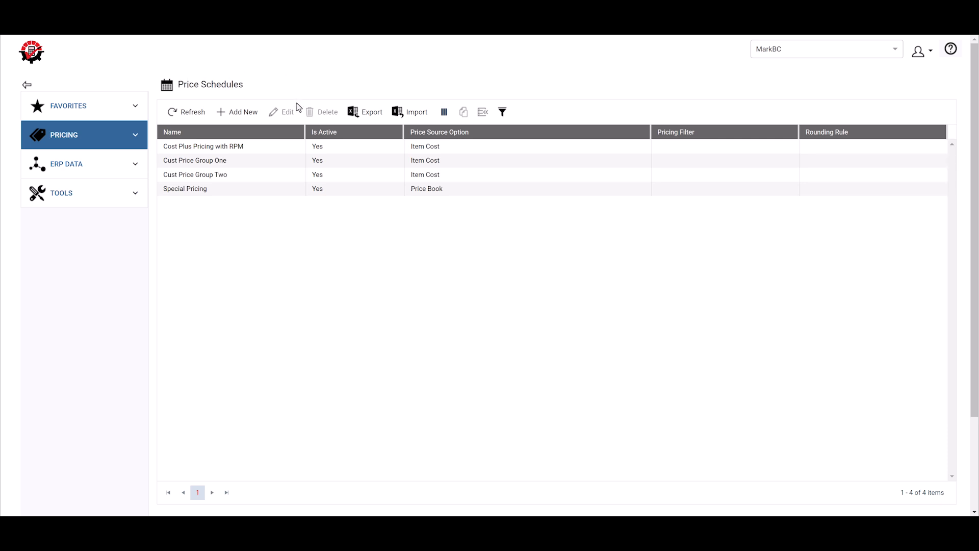
Switch to the RPM pricing application and open the Cust Price Group One price schedule
left_click(263, 160)
left_click(264, 176)
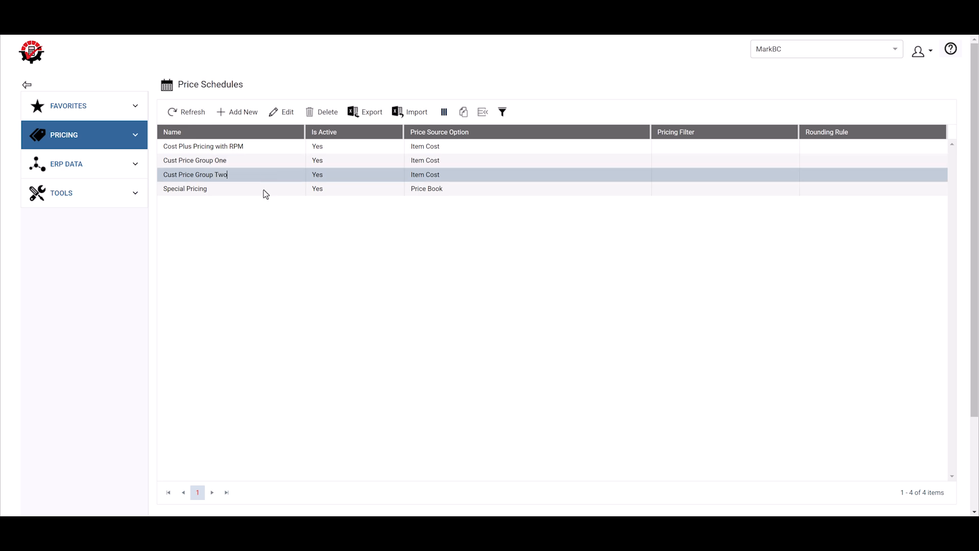
left_click(276, 161)
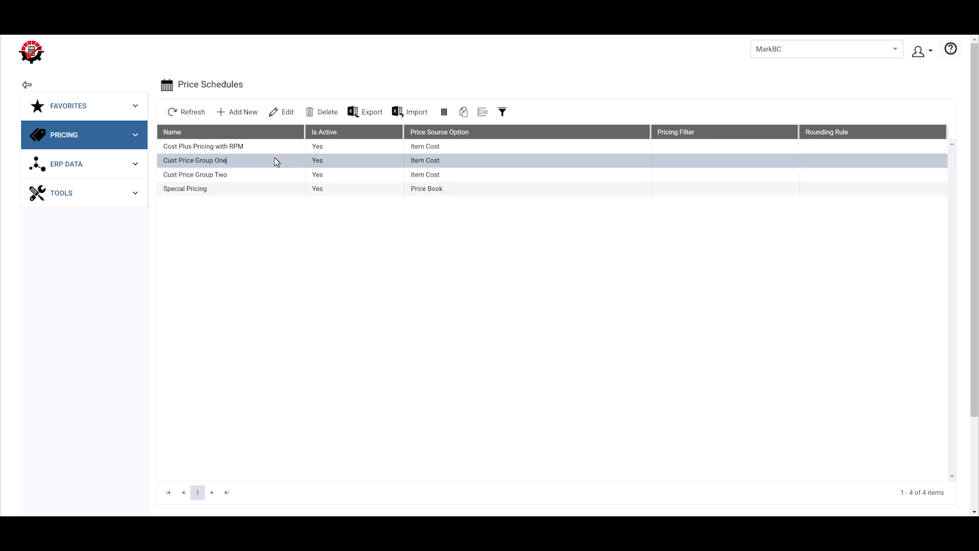
double_click(276, 161)
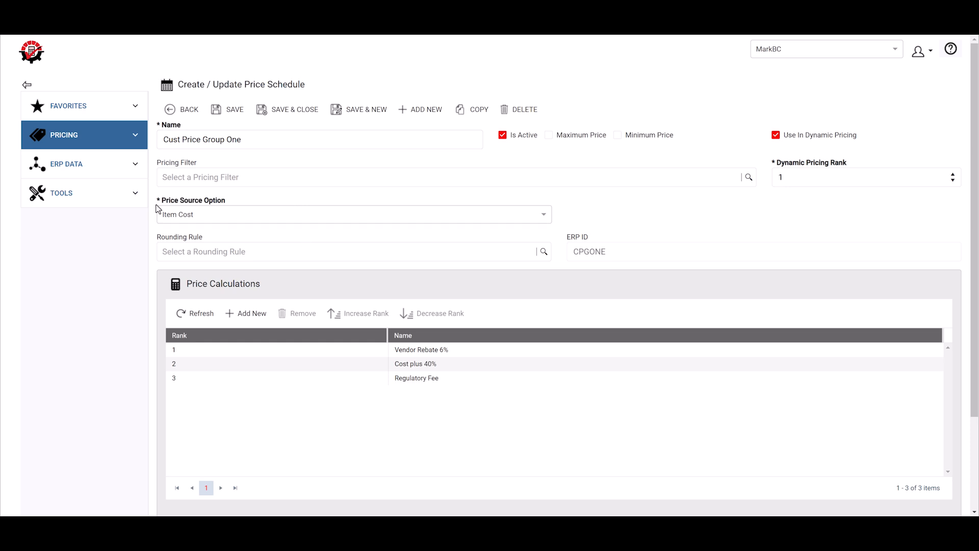
Examine the available price source options of the Cust Price Group One schedule without changing the selection
left_click_drag(160, 200, 237, 201)
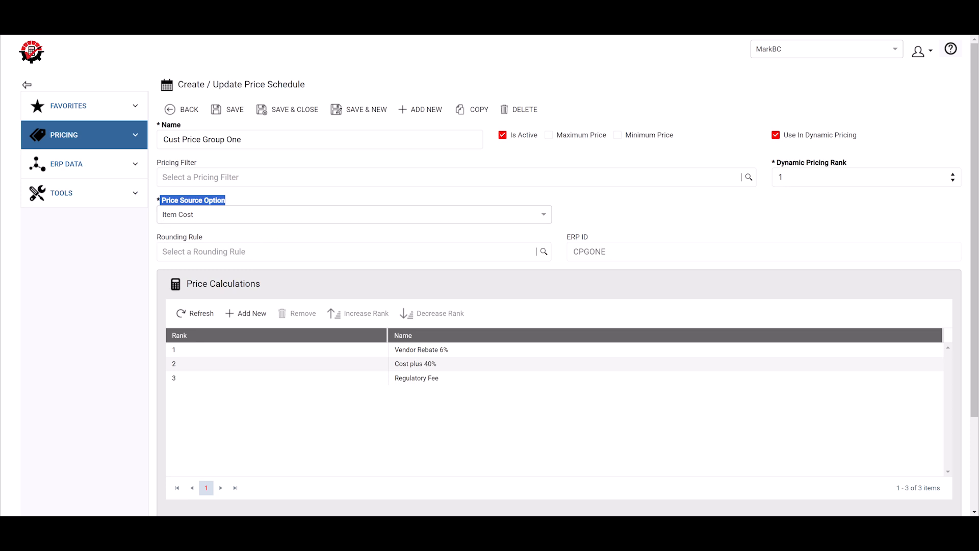
left_click(219, 223)
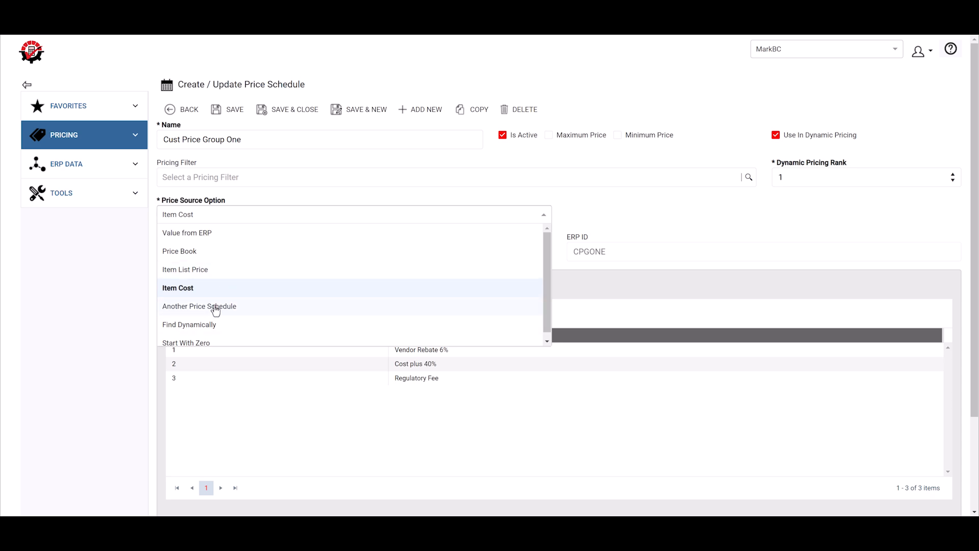
left_click(88, 269)
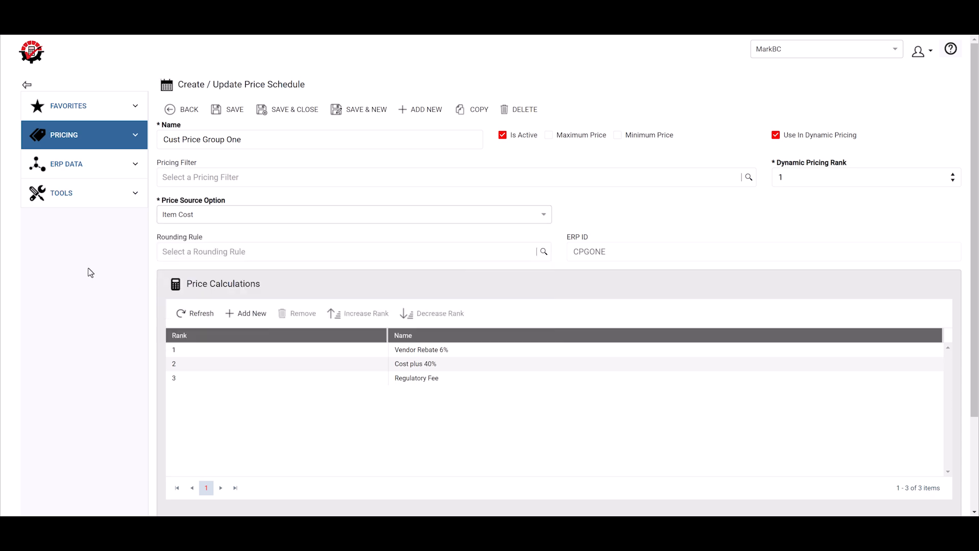
left_click(212, 216)
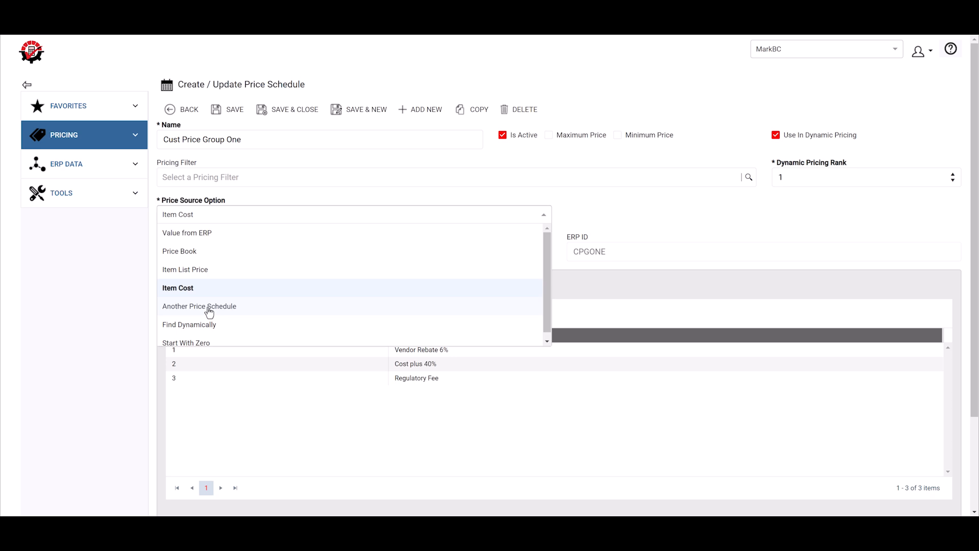
left_click(752, 275)
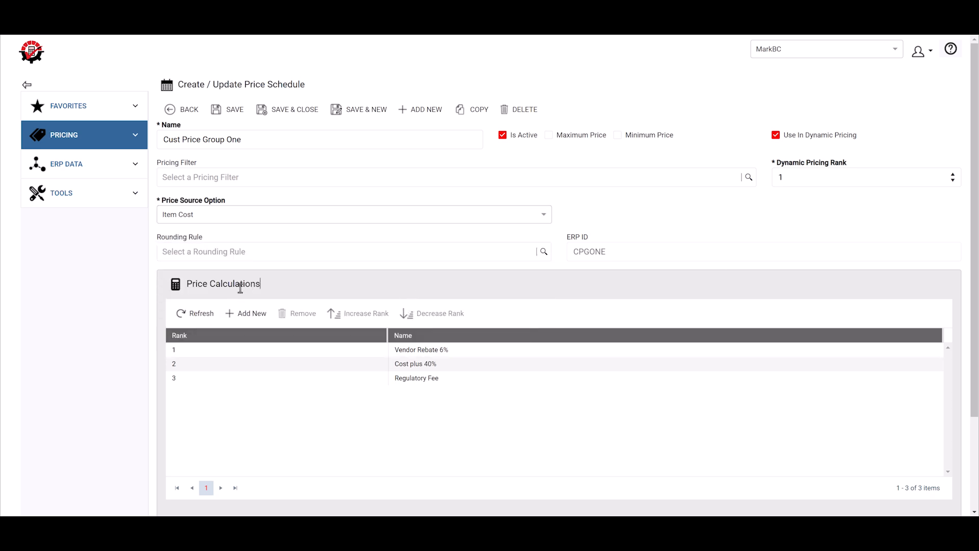
left_click(274, 221)
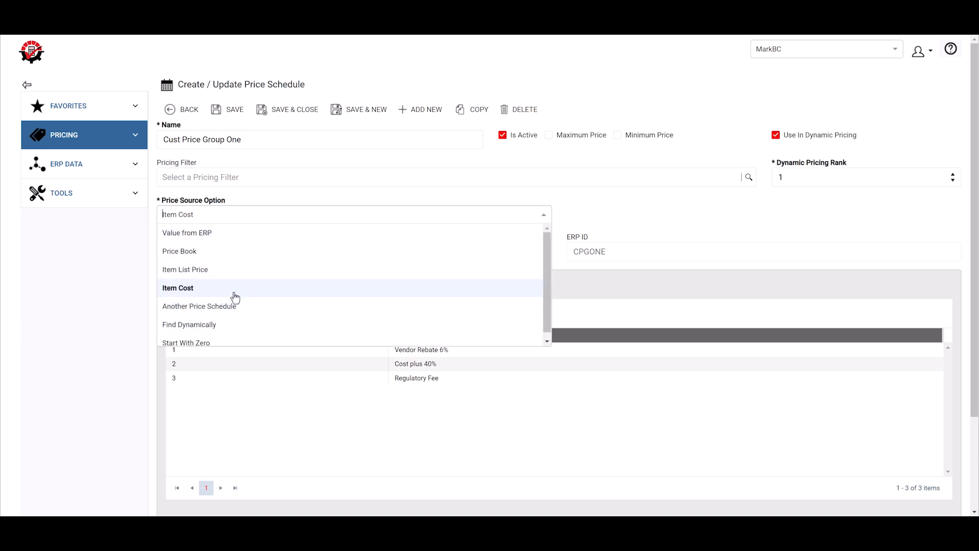
scroll(253, 314, "down", 1)
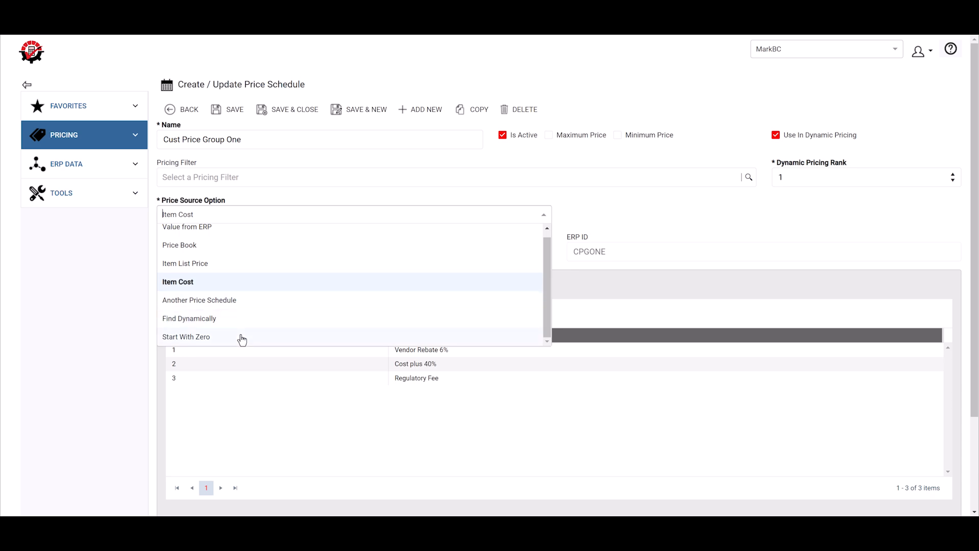
left_click(81, 328)
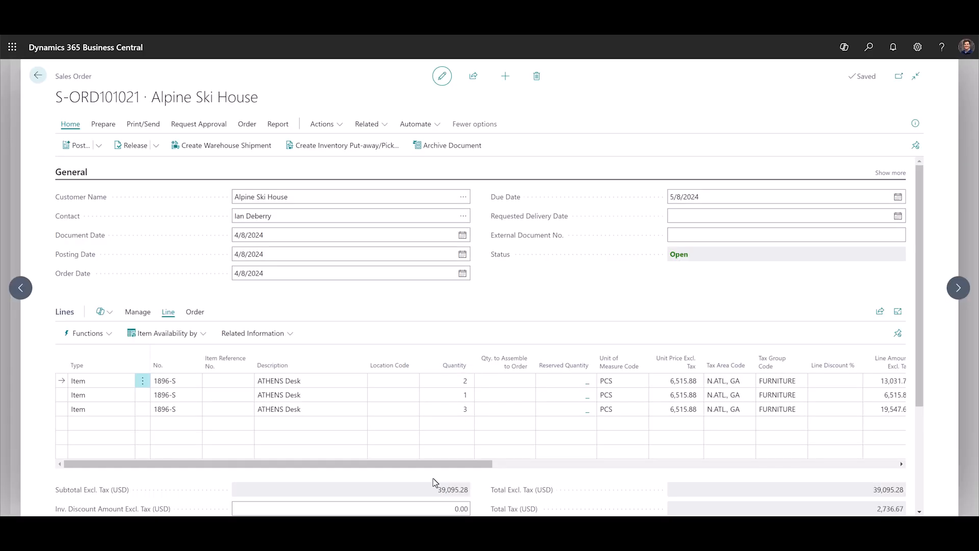
Switch to the Business Central sales order and check the Customer Price Group assigned to its lines
left_click_drag(427, 463, 878, 492)
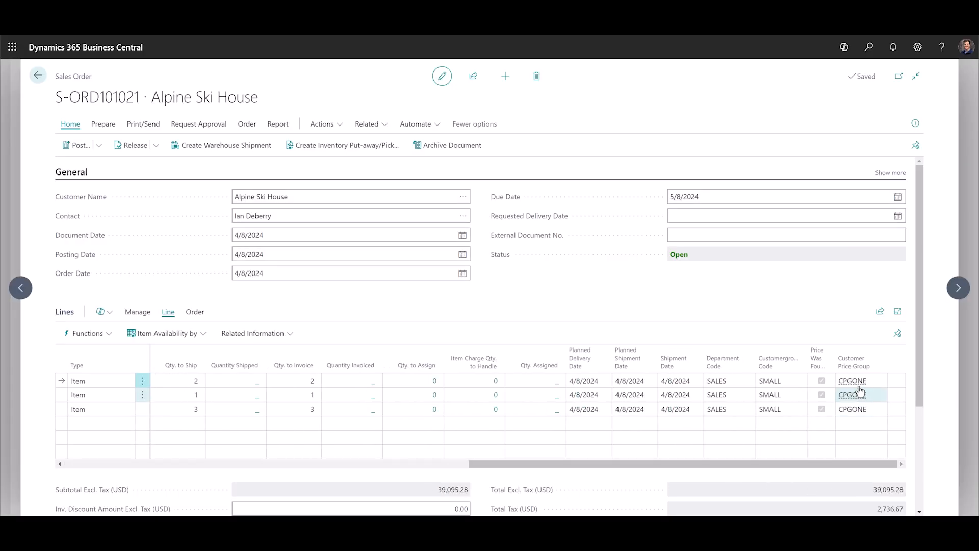
mouse_move(881, 388)
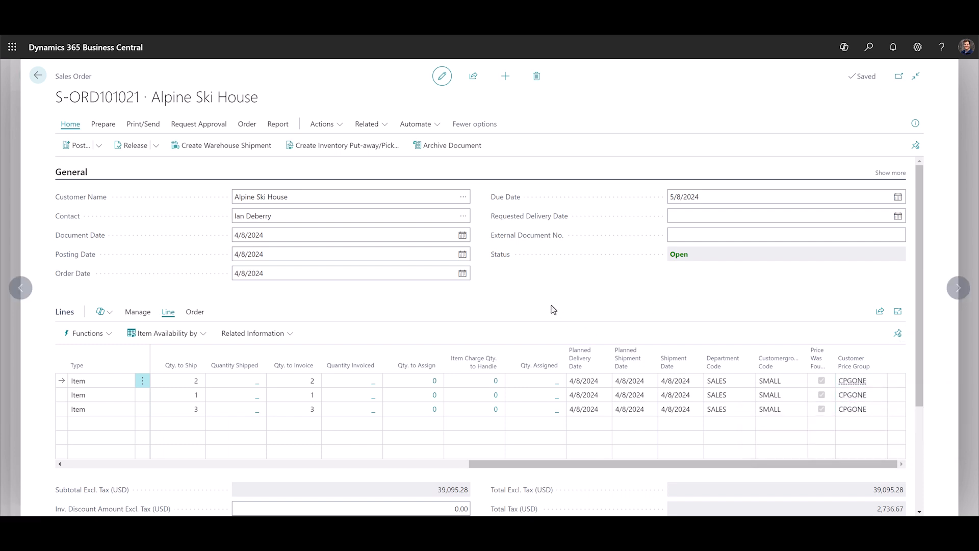
left_click_drag(577, 464, 87, 419)
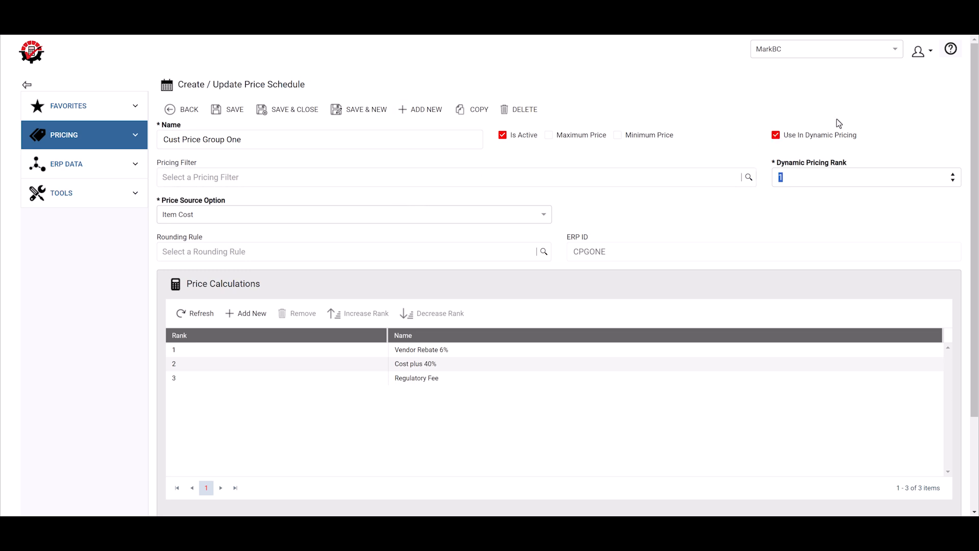
Switch back to the RPM price schedule and assign the Domestic Customers pricing filter to Cust Price Group One
left_click(844, 215)
left_click(788, 185)
left_click(748, 178)
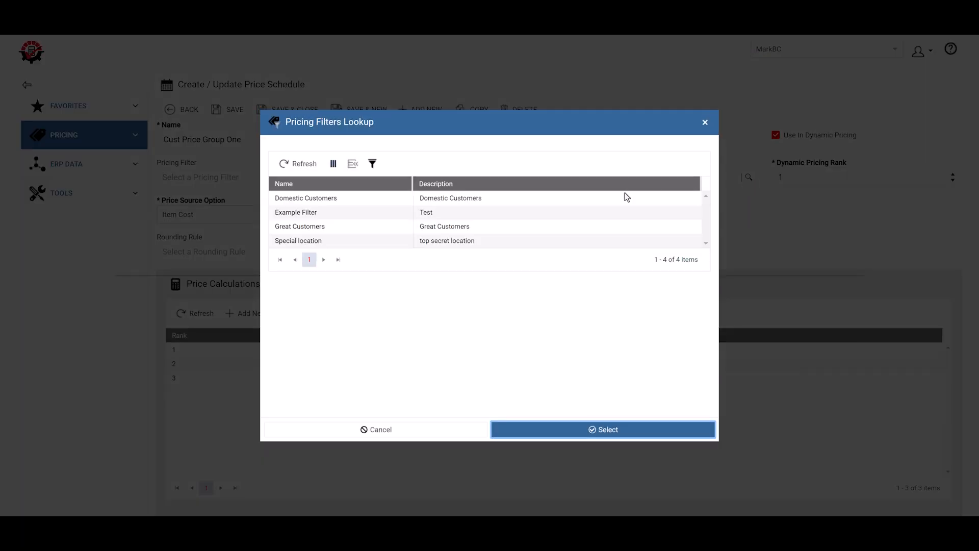
double_click(371, 200)
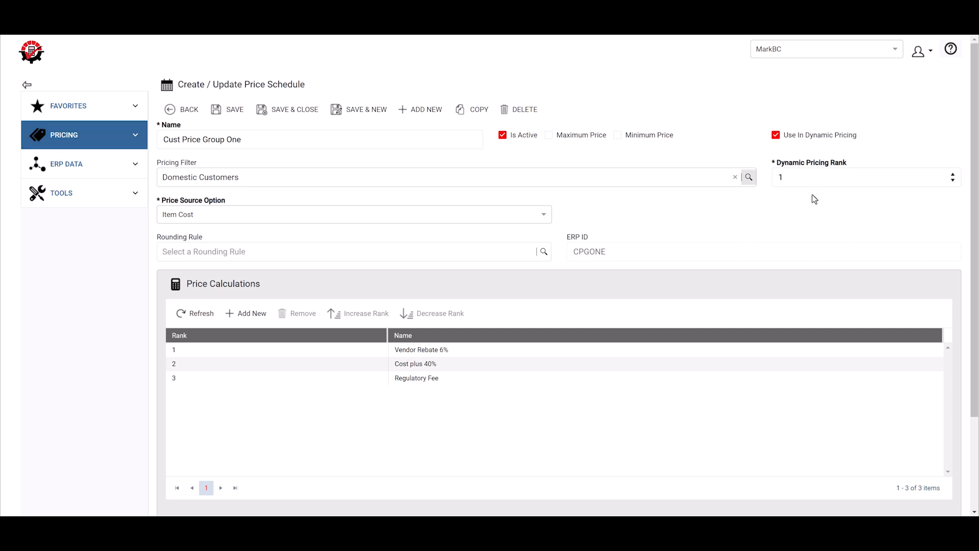
Review the dynamic pricing rank and the ranked price calculations of the Cust Price Group One schedule
left_click(795, 178)
left_click(833, 171)
left_click(464, 367)
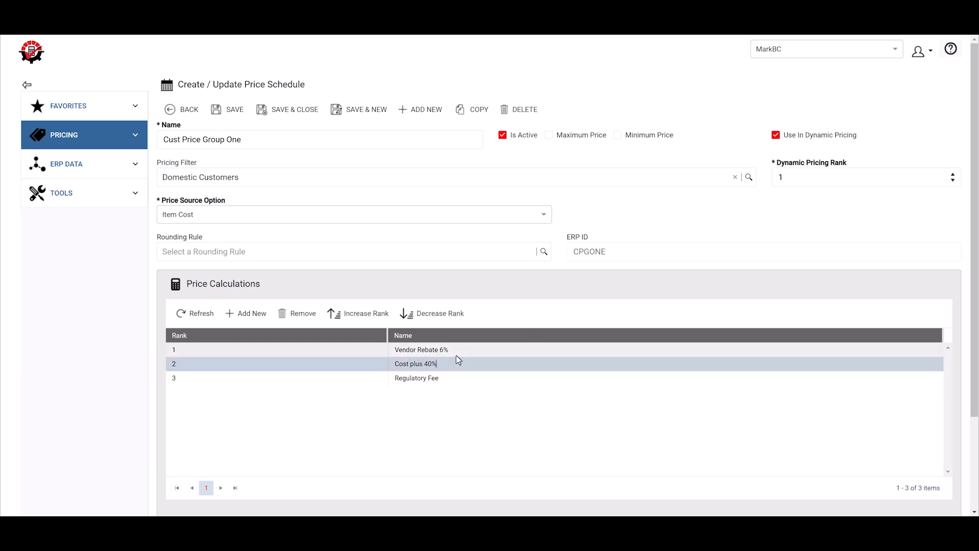
left_click(453, 354)
left_click(481, 379)
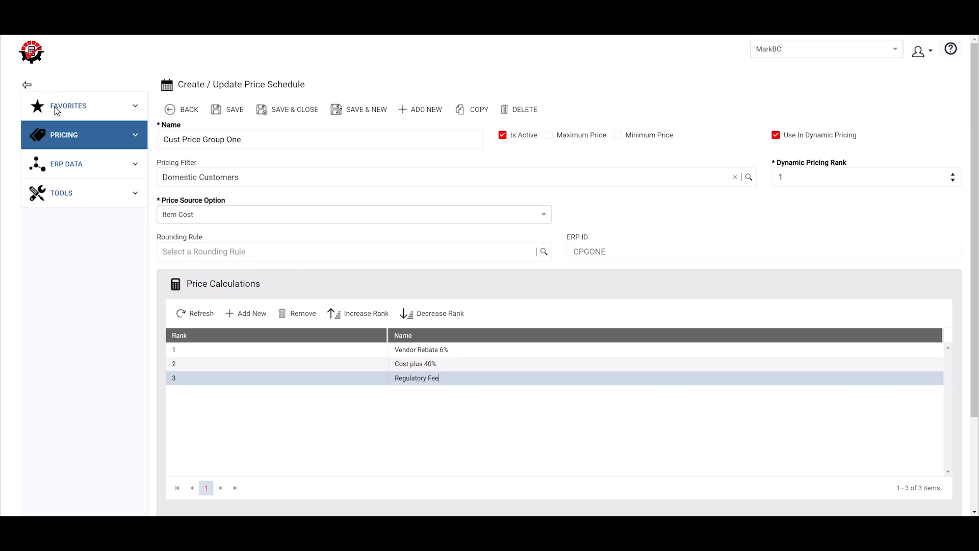
Clear the pricing filter of the Cust Price Group One schedule and save the record
left_click(58, 134)
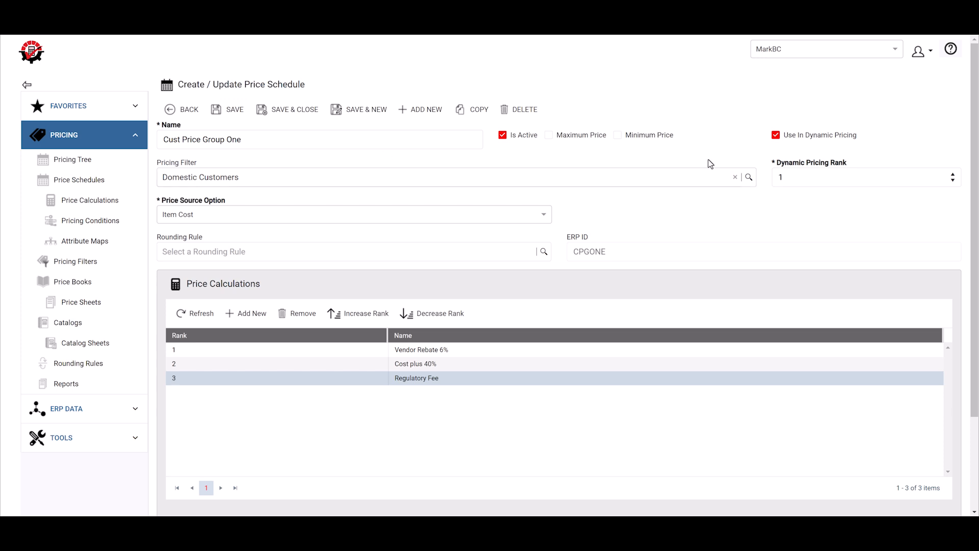
left_click(735, 176)
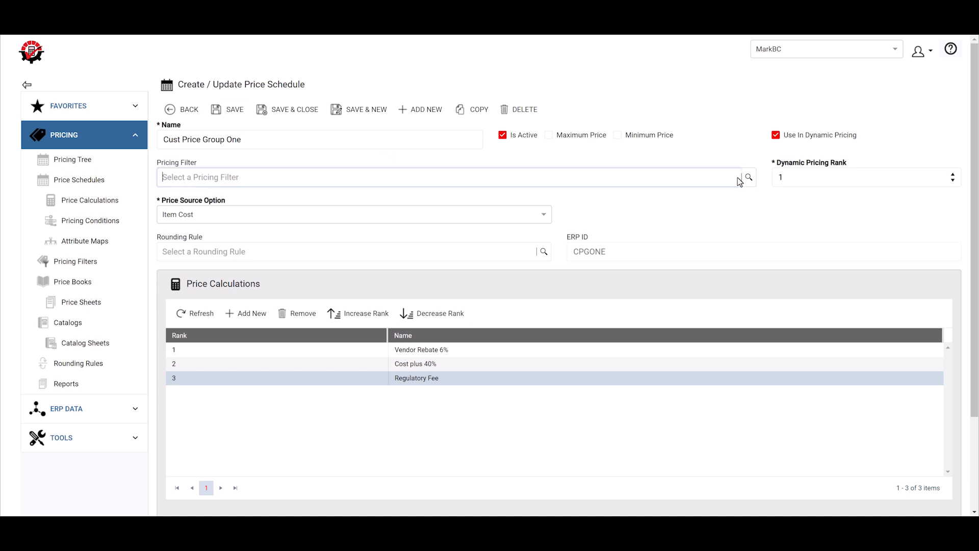
left_click(233, 111)
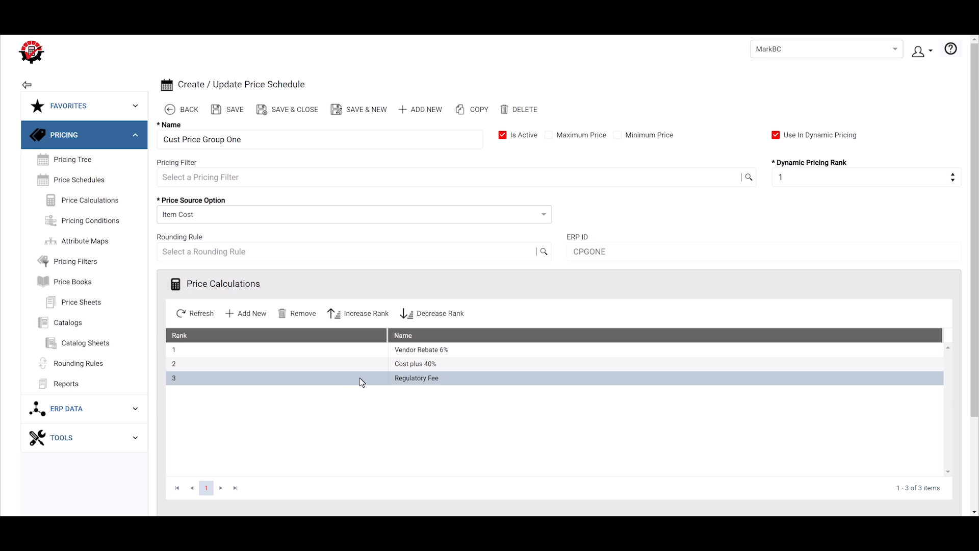
Look at the Cost plus 40% and Vendor Rebate 6% entries among the schedule's price calculations
left_click(352, 366)
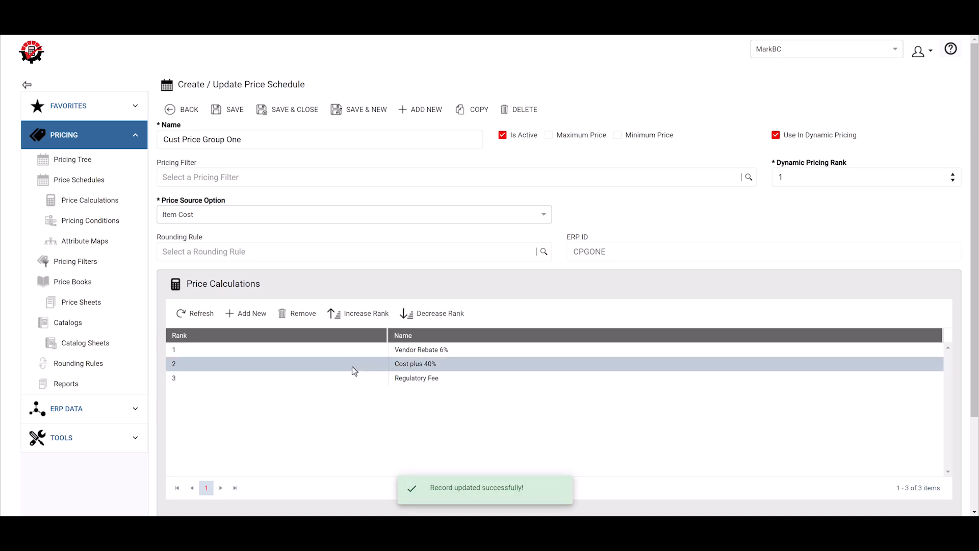
left_click(480, 350)
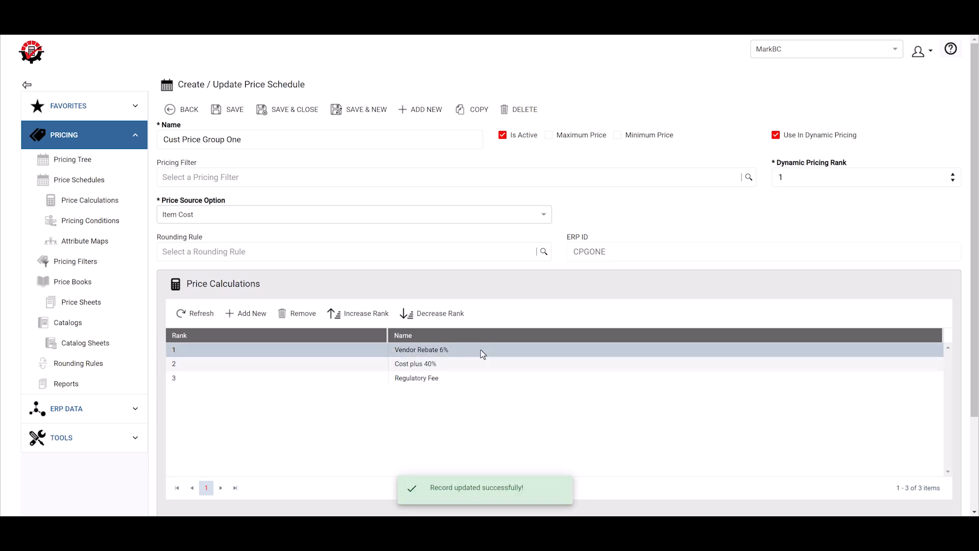
Try the Special location pricing filter on the Vendor Rebate 6% calculation, clear it, and return to the price schedule without saving
double_click(481, 348)
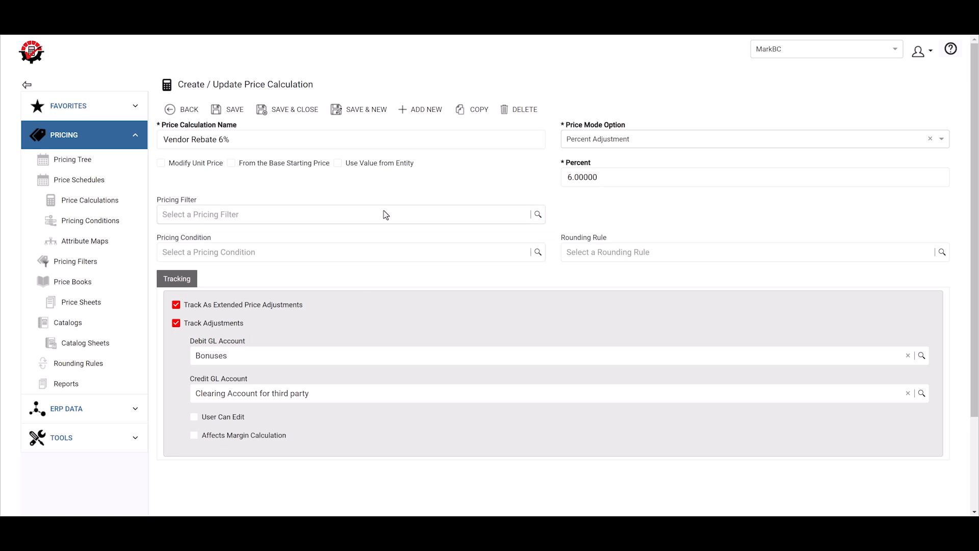
left_click(535, 215)
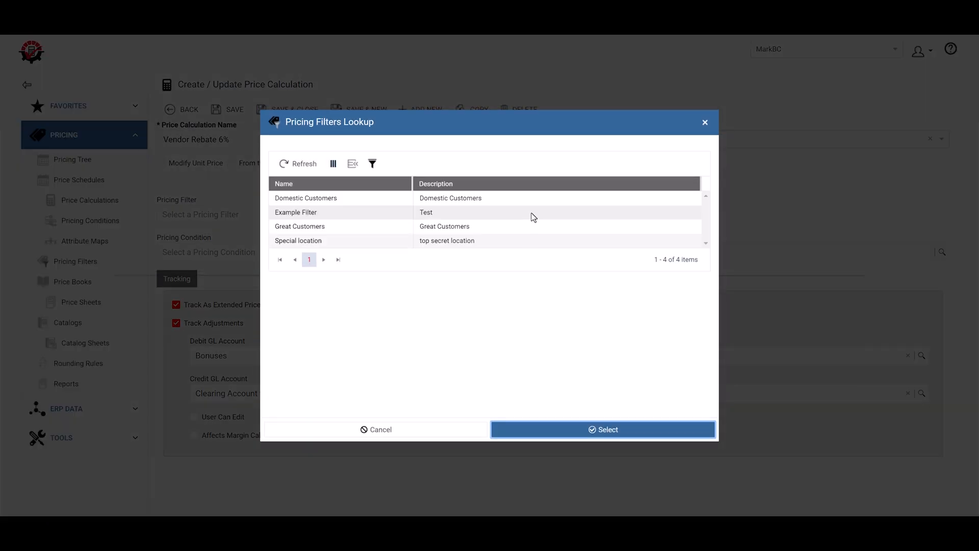
double_click(372, 241)
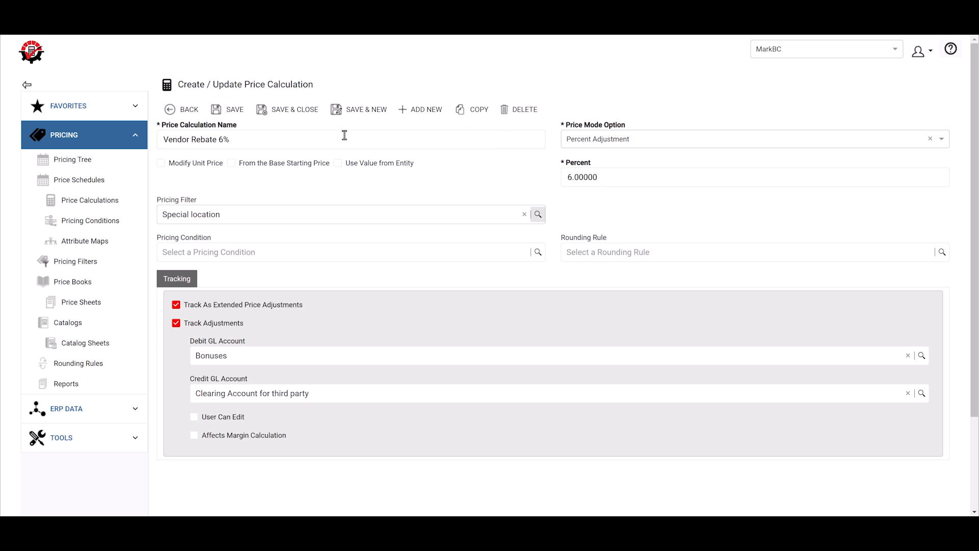
left_click(244, 215)
left_click(524, 214)
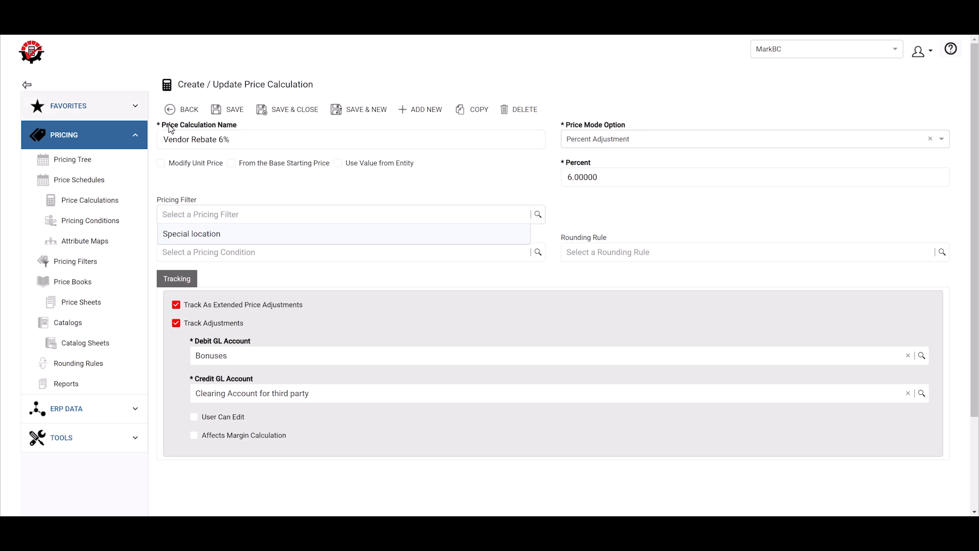
left_click(182, 109)
left_click(596, 127)
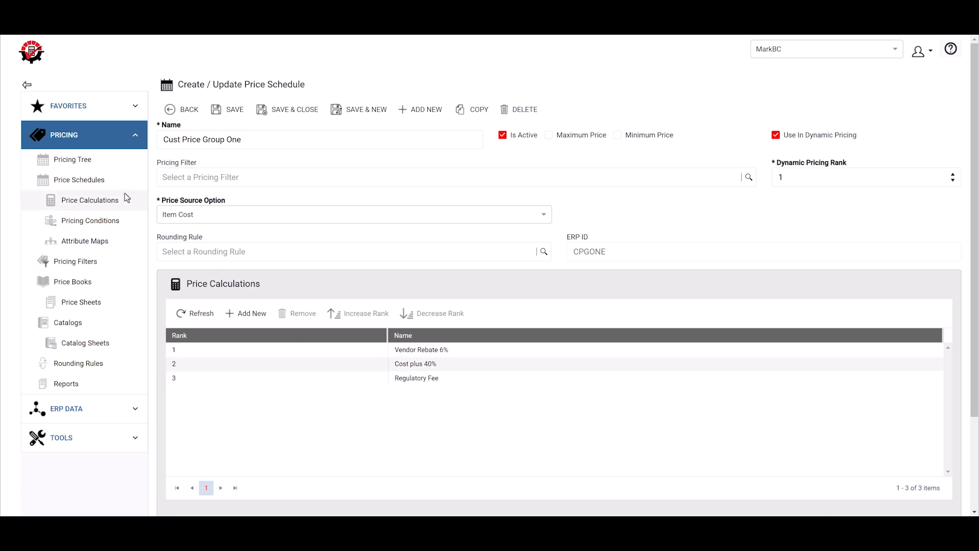
Open the Domestic Customers pricing filter and inspect the settings of its Customer Posting Group filter value
left_click(105, 267)
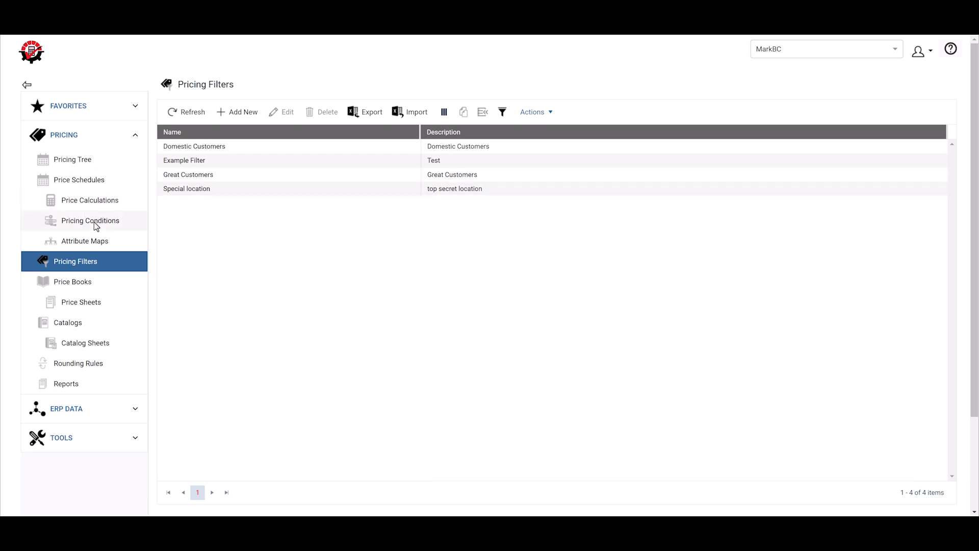
left_click(261, 152)
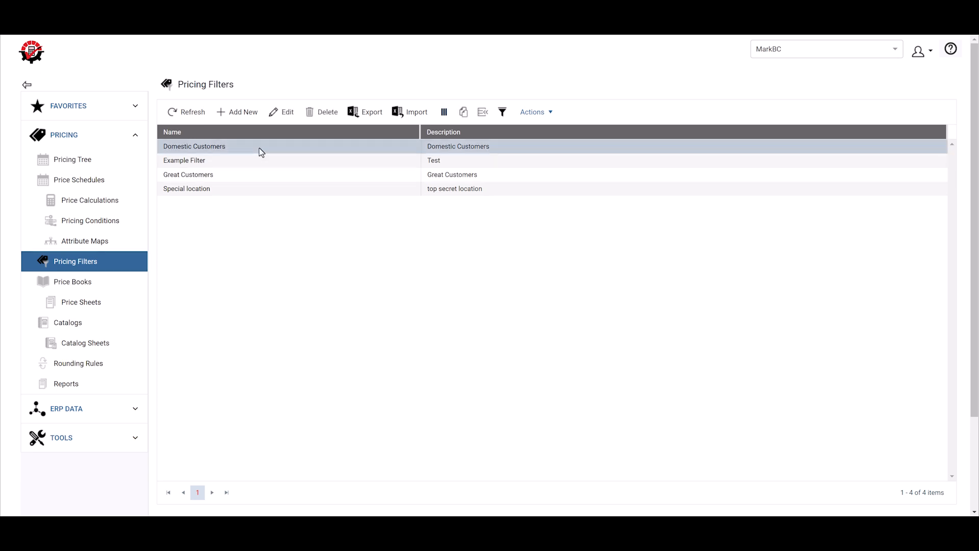
double_click(261, 151)
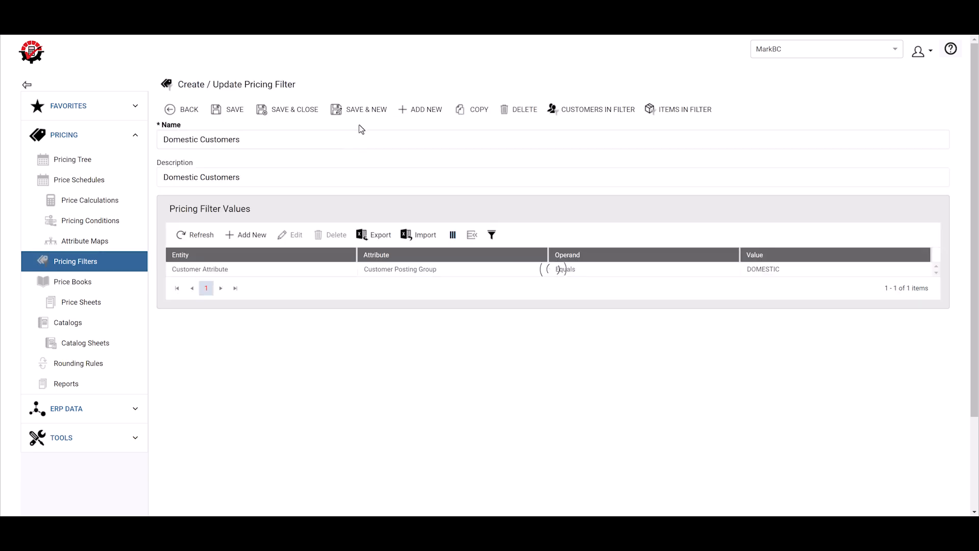
left_click(284, 273)
double_click(285, 277)
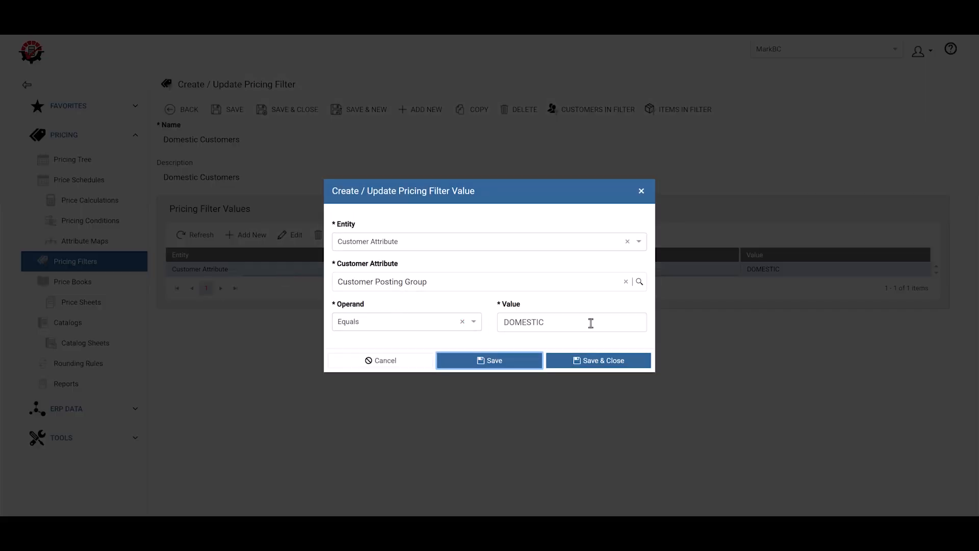
left_click(641, 190)
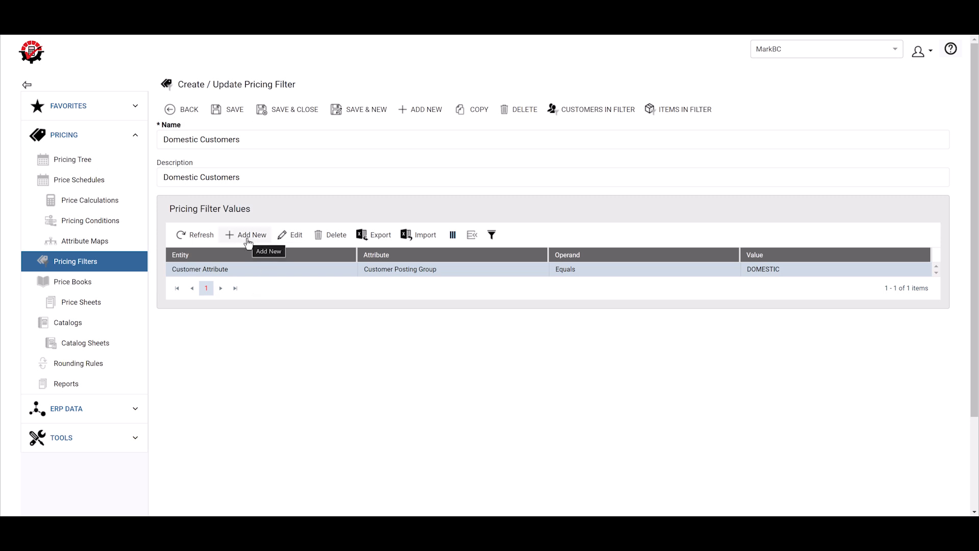
Start a new filter value for Domestic Customers with entity Date and operand On or Before
left_click(248, 237)
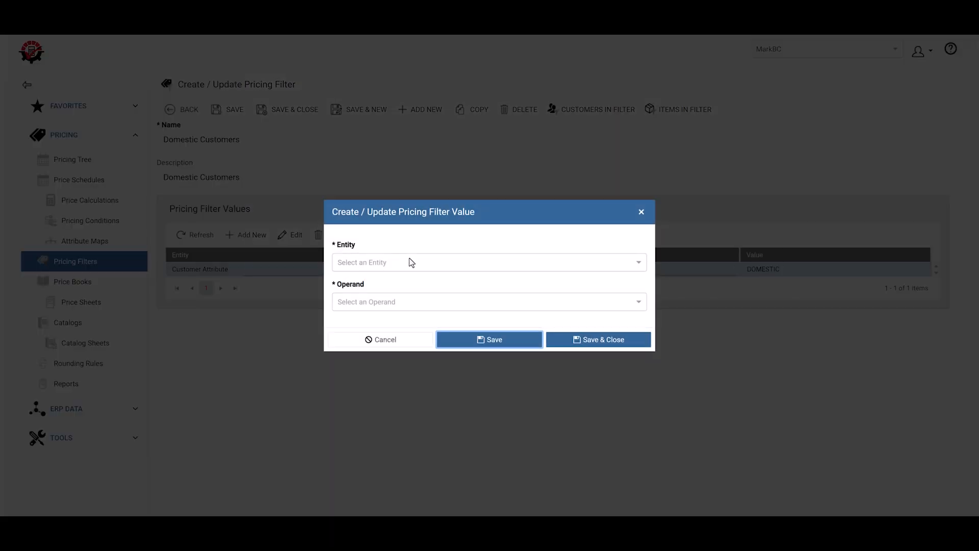
left_click(412, 263)
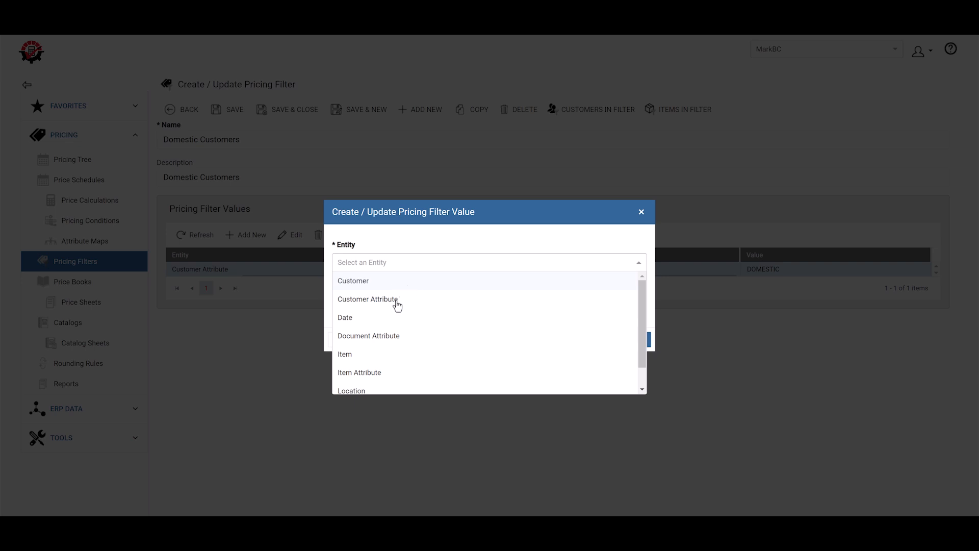
left_click(381, 323)
left_click(370, 308)
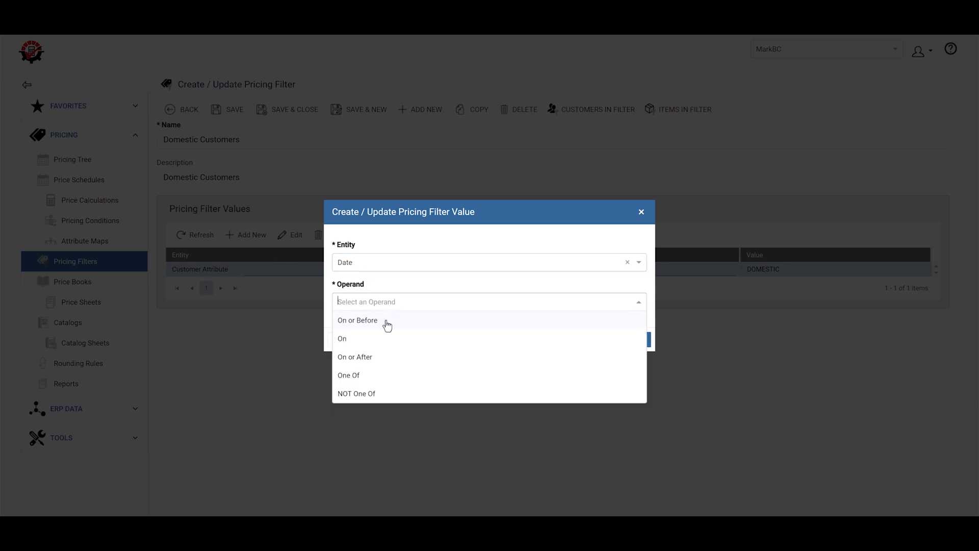
left_click(369, 322)
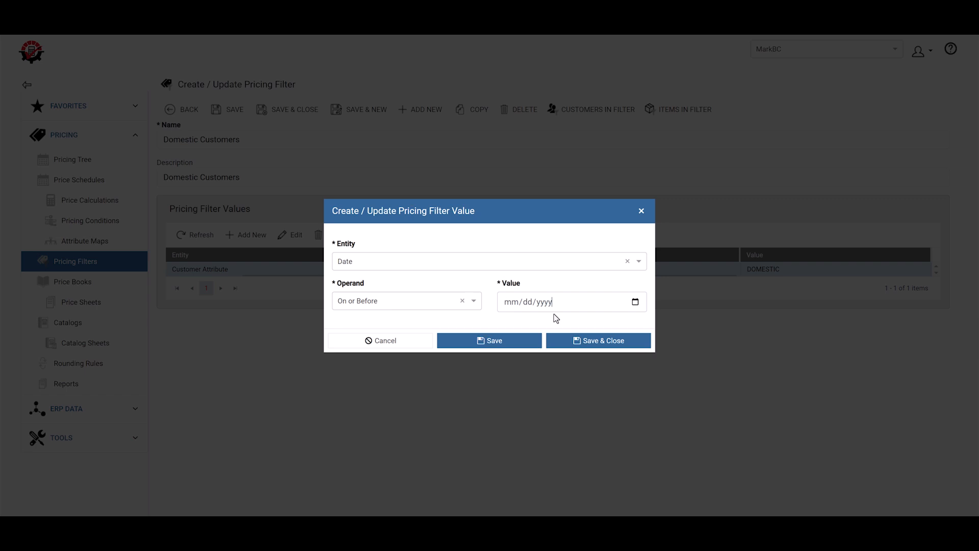
Set the date value to 12/30/2024 and save and close the new filter value
left_click(635, 301)
left_click(594, 331)
left_click(593, 331)
left_click(594, 331)
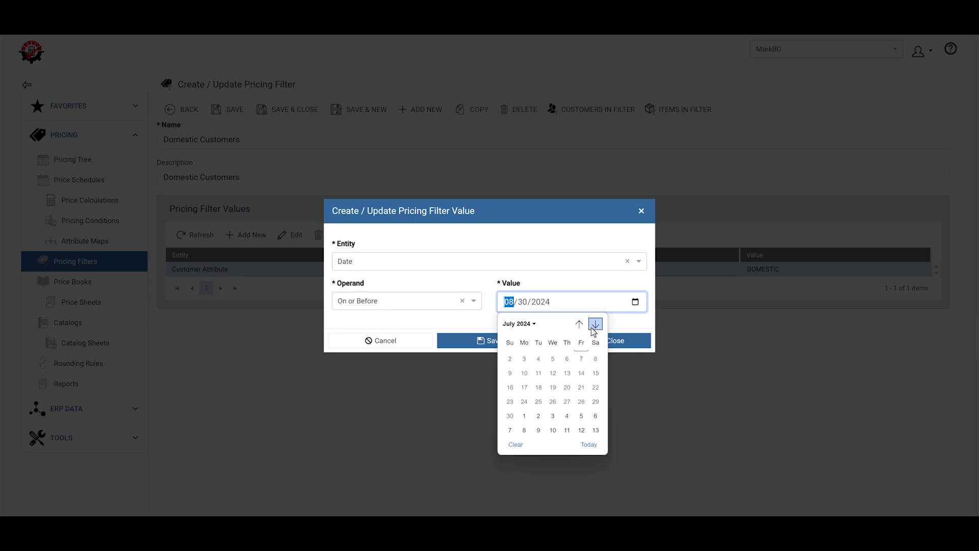
left_click(594, 331)
left_click(593, 330)
left_click(593, 331)
left_click(593, 331)
left_click(594, 331)
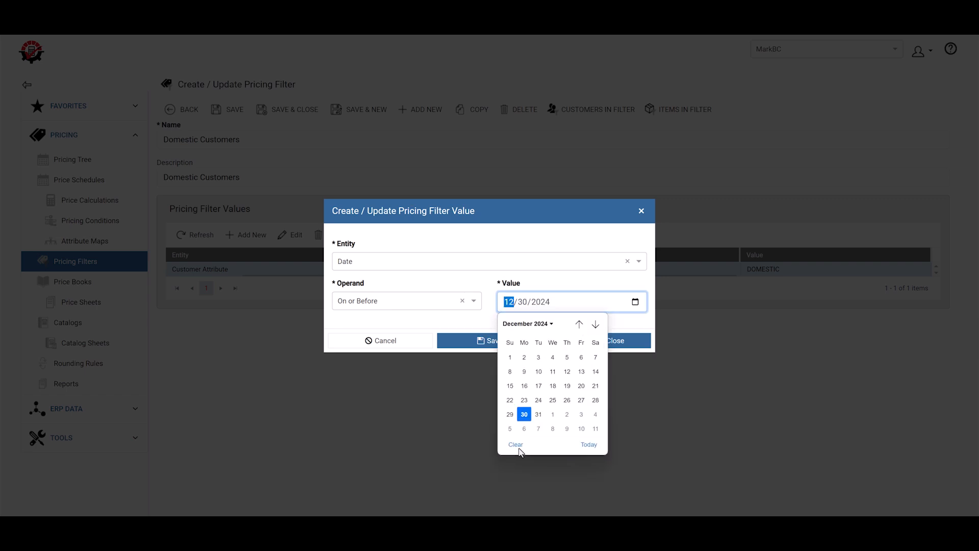
left_click(524, 415)
left_click(590, 339)
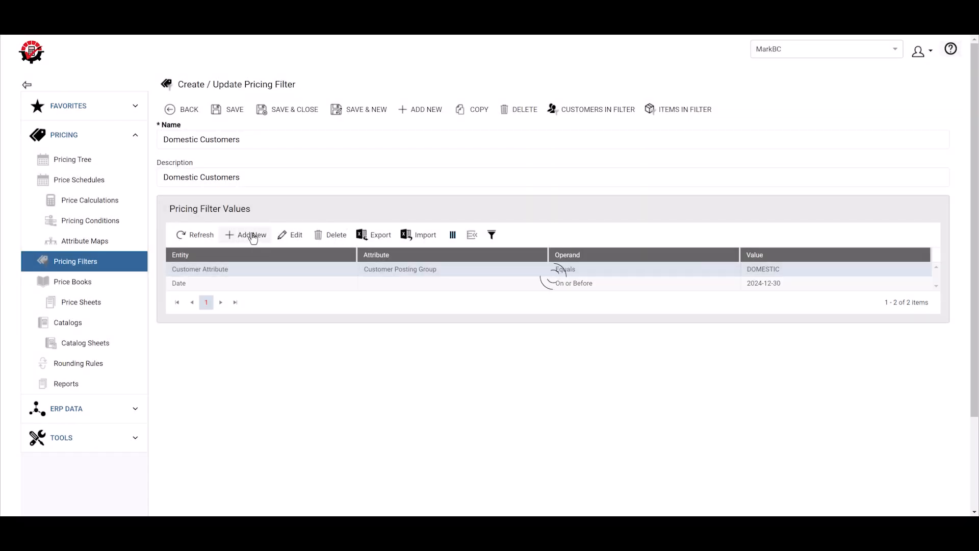
Add another filter value with entity Item, operand Equals and item Airpot, save it and close the dialog
left_click(252, 236)
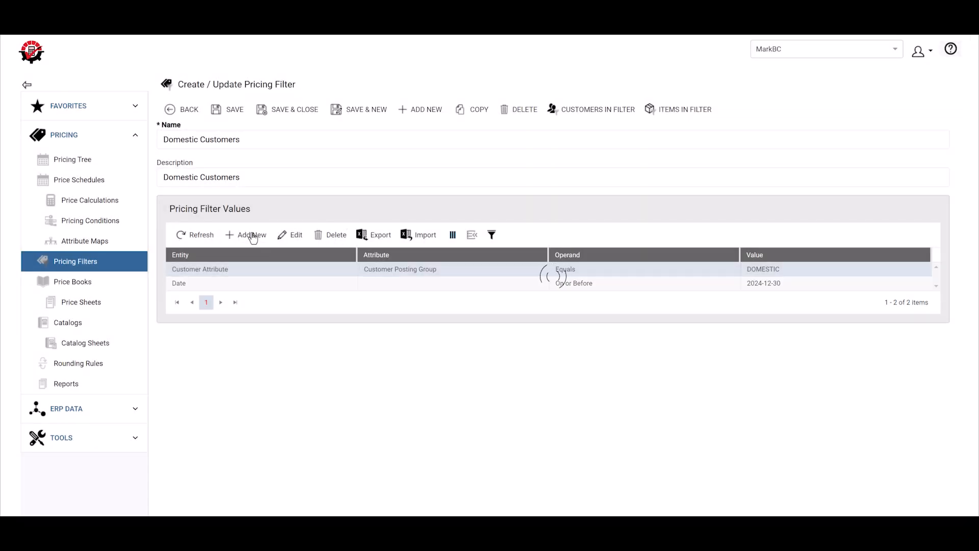
left_click(477, 263)
scroll(441, 325, "down", 1)
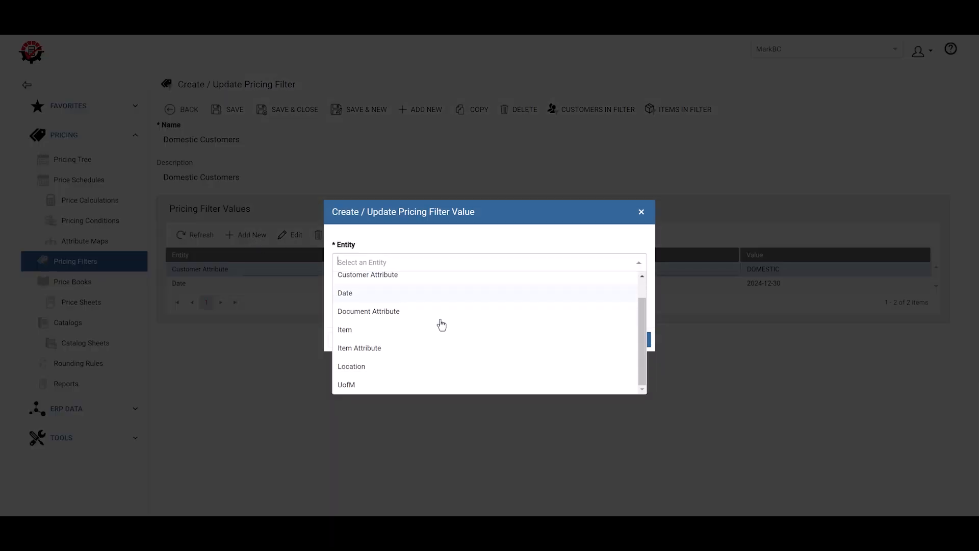
left_click(388, 326)
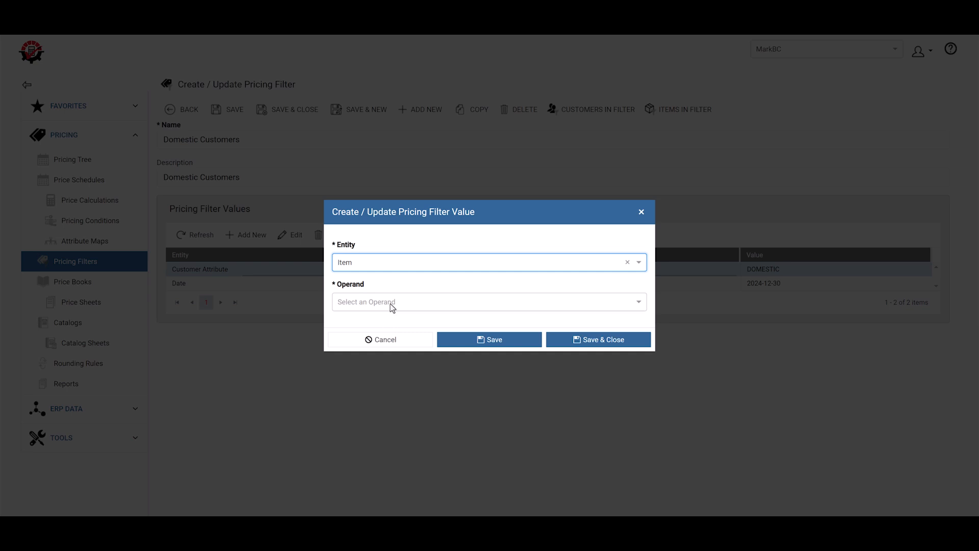
left_click(392, 305)
left_click(380, 328)
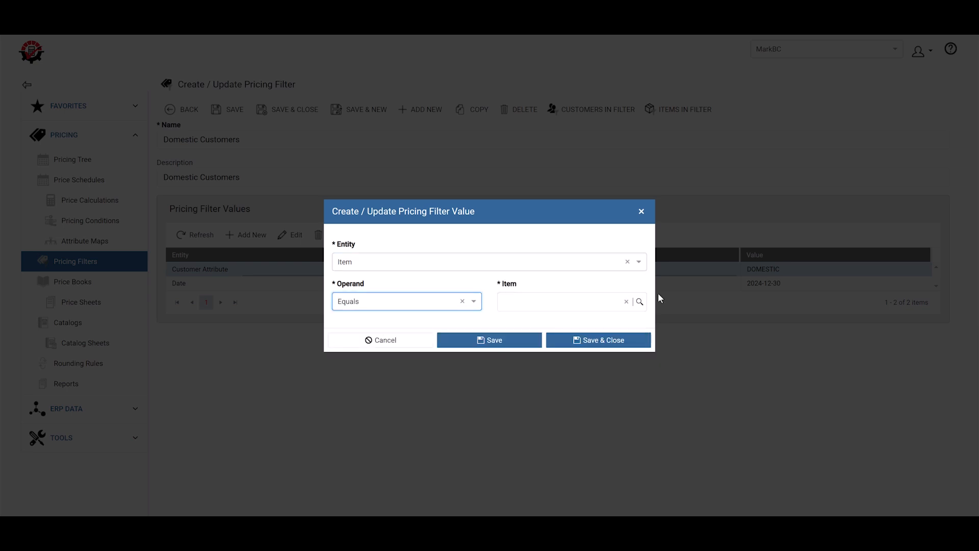
left_click(638, 303)
double_click(349, 203)
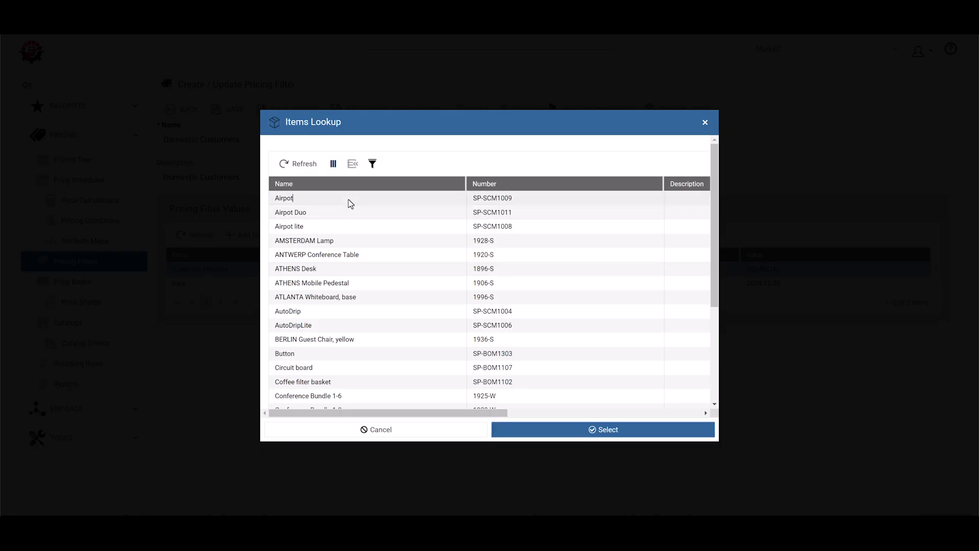
left_click(518, 347)
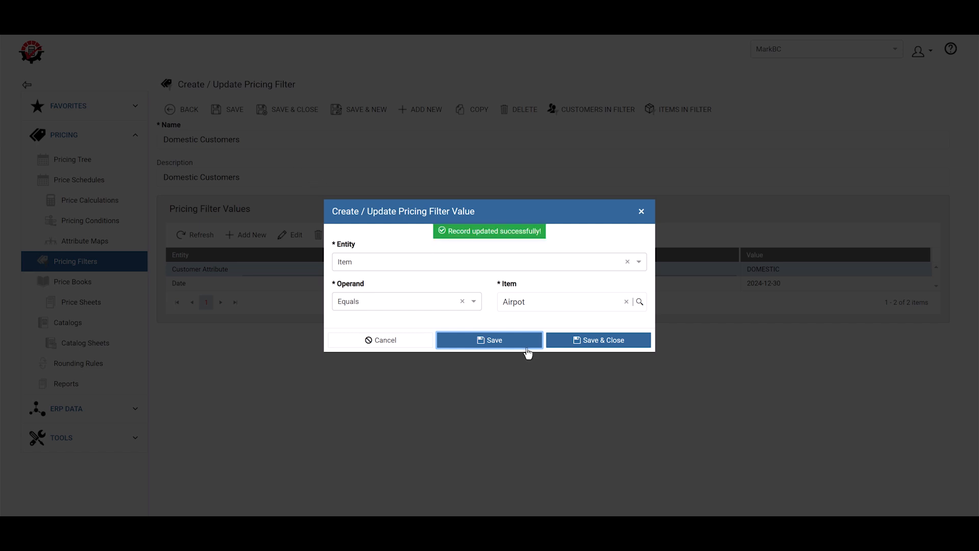
left_click(641, 212)
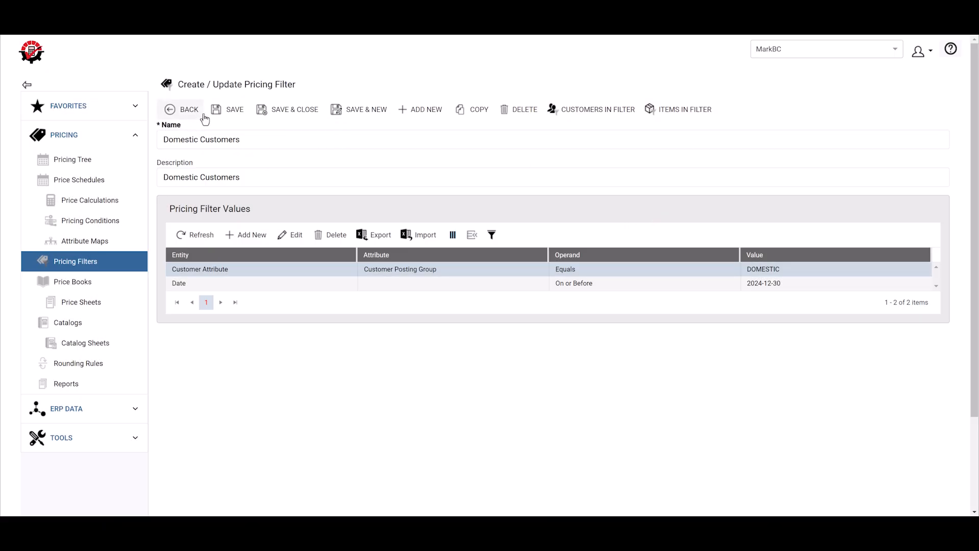
Save the Domestic Customers pricing filter, refresh its filter values and review the customer attribute, date and item criteria
left_click(225, 112)
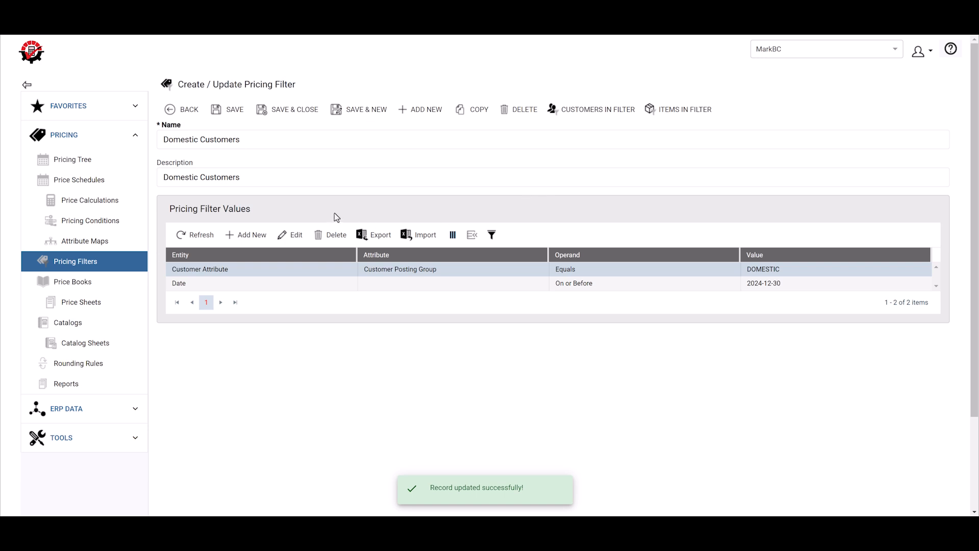
left_click(201, 234)
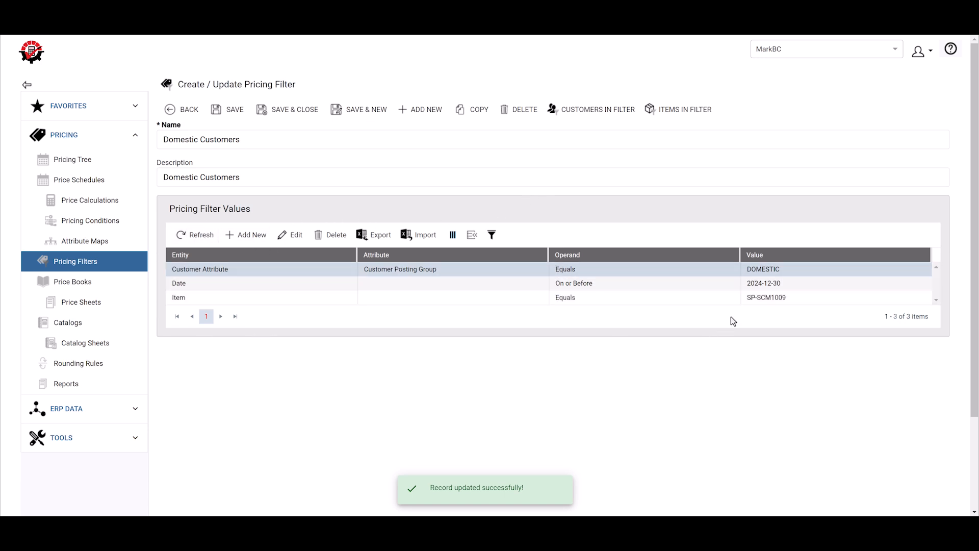
left_click_drag(753, 283, 755, 295)
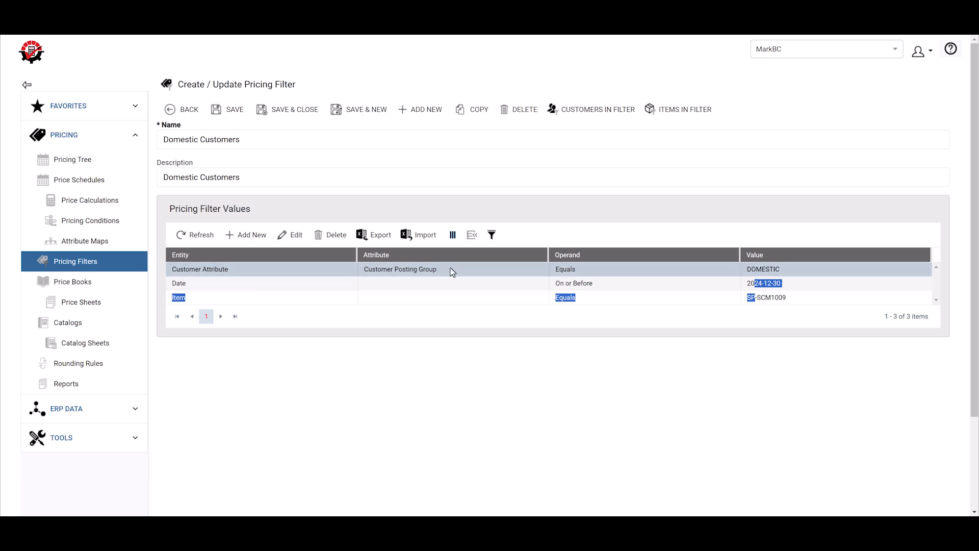
left_click(452, 272)
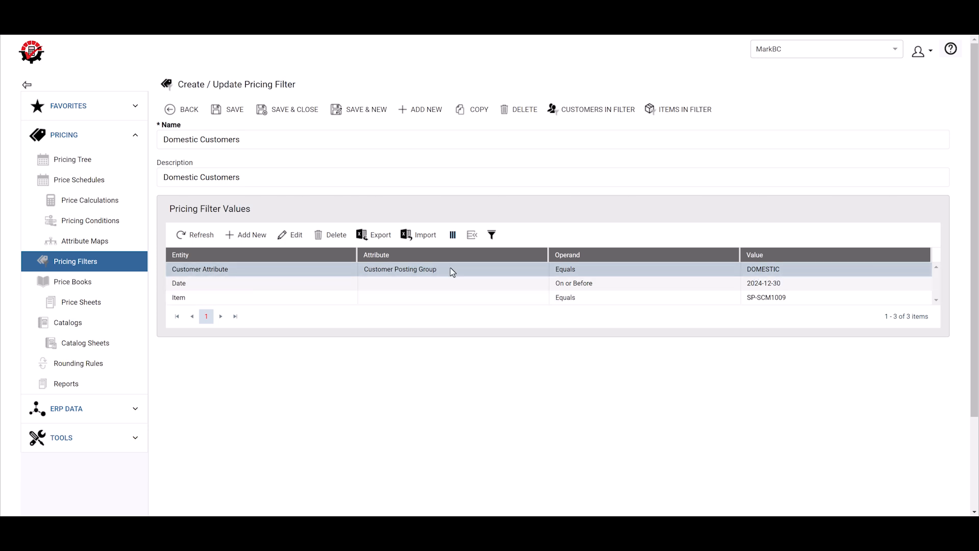
left_click(424, 288)
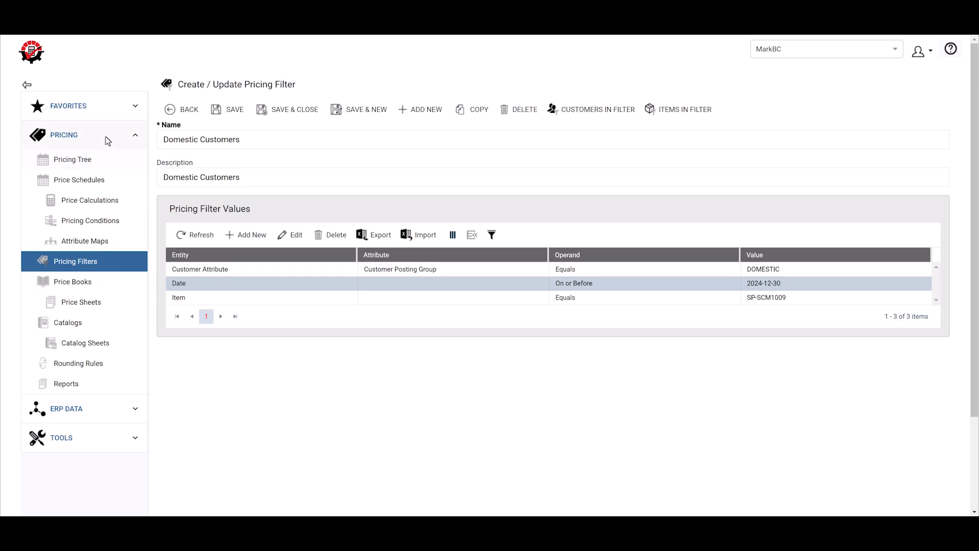
Look through the customers list and the items list in the ERP data
left_click(105, 136)
left_click(97, 178)
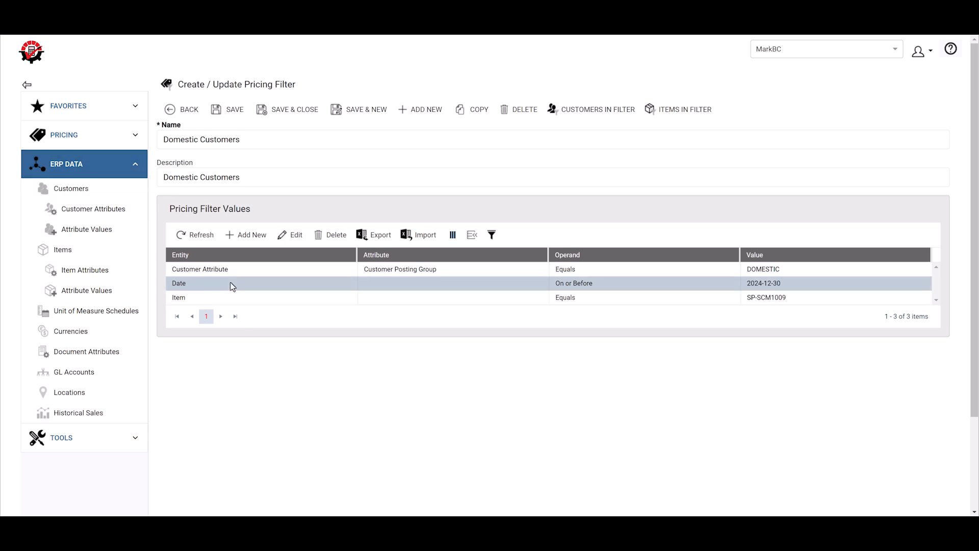
left_click(73, 191)
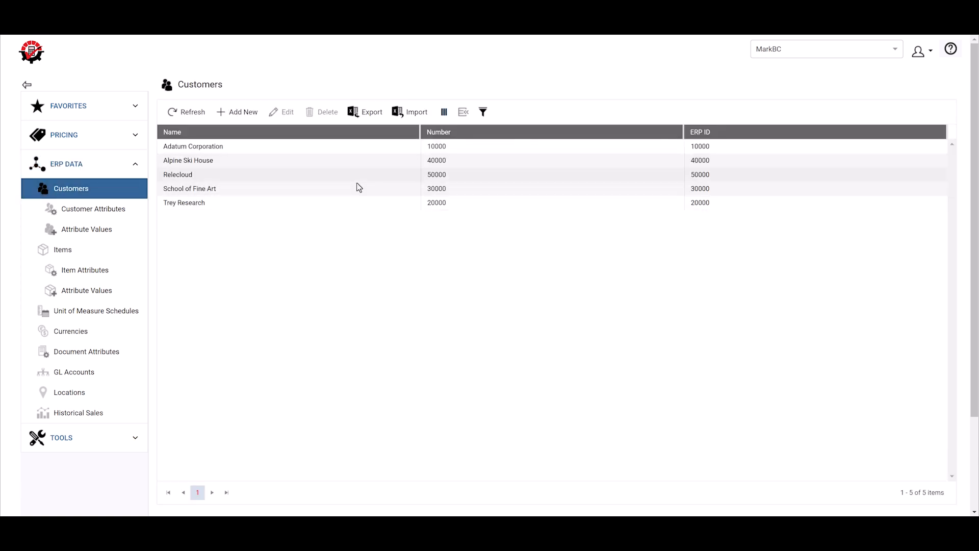
left_click(69, 254)
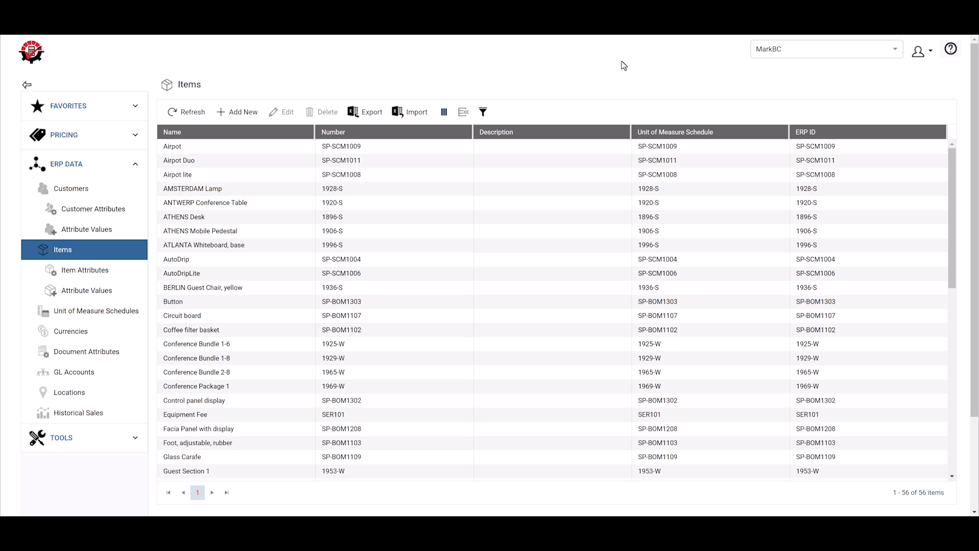
Review the Customer Posting Group entry in the customer attributes and view the blank form for a new attribute without saving one
left_click(95, 221)
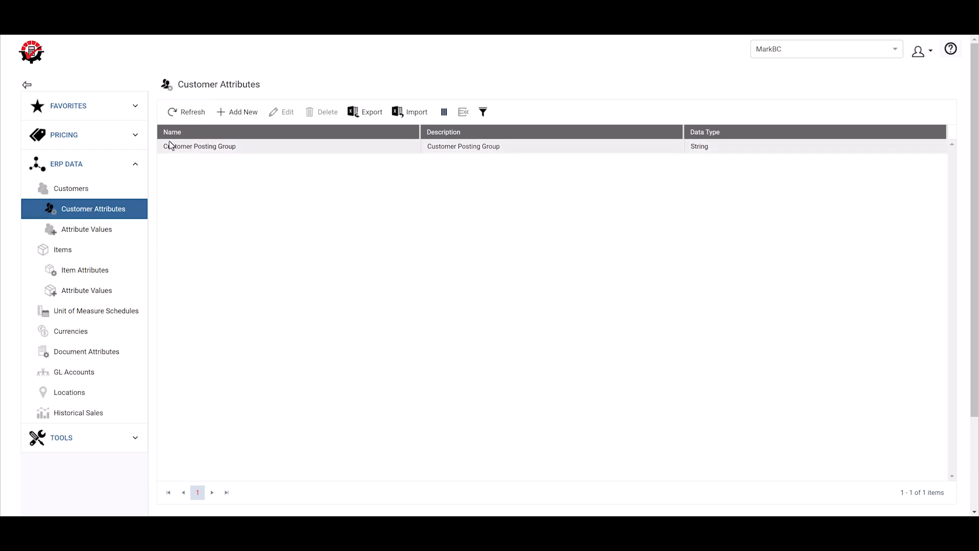
left_click_drag(161, 149, 238, 157)
left_click(240, 150)
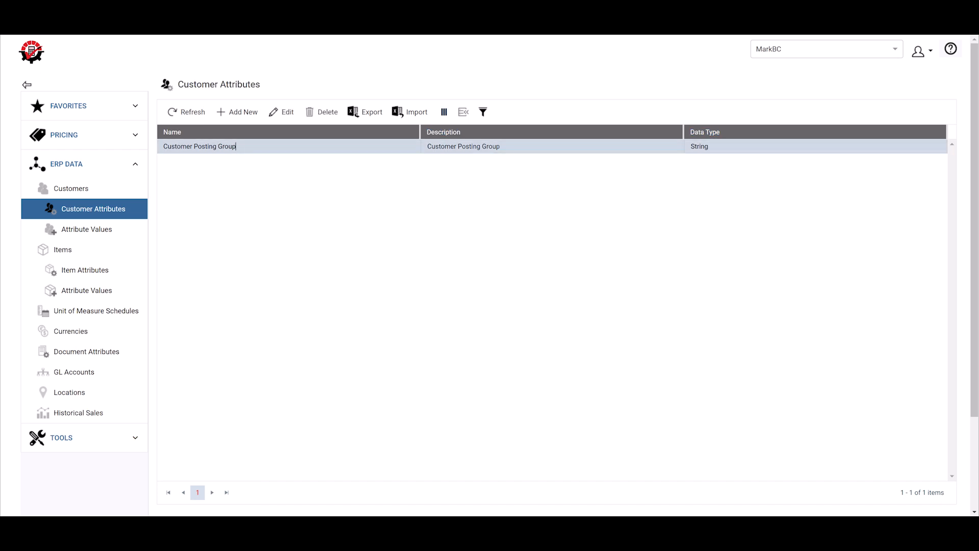
left_click(244, 116)
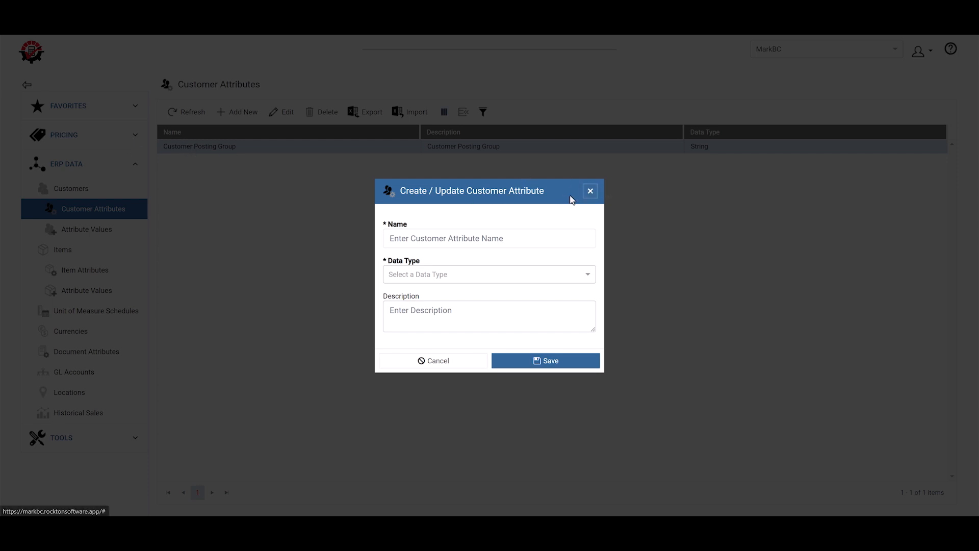
left_click(597, 190)
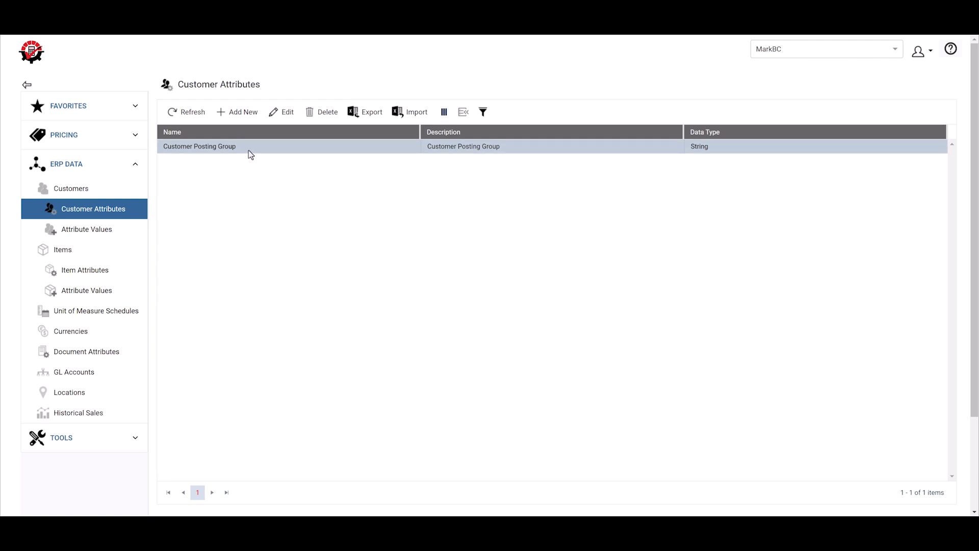
Compare the items list with the item attributes, examining Inventory Posting Group, Item Category Code and Vendor Number
left_click(85, 273)
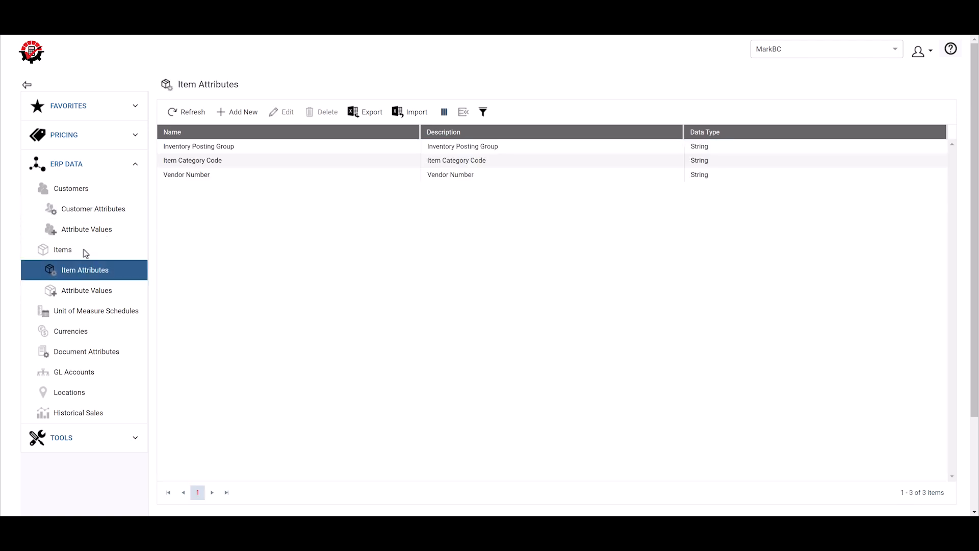
left_click(67, 249)
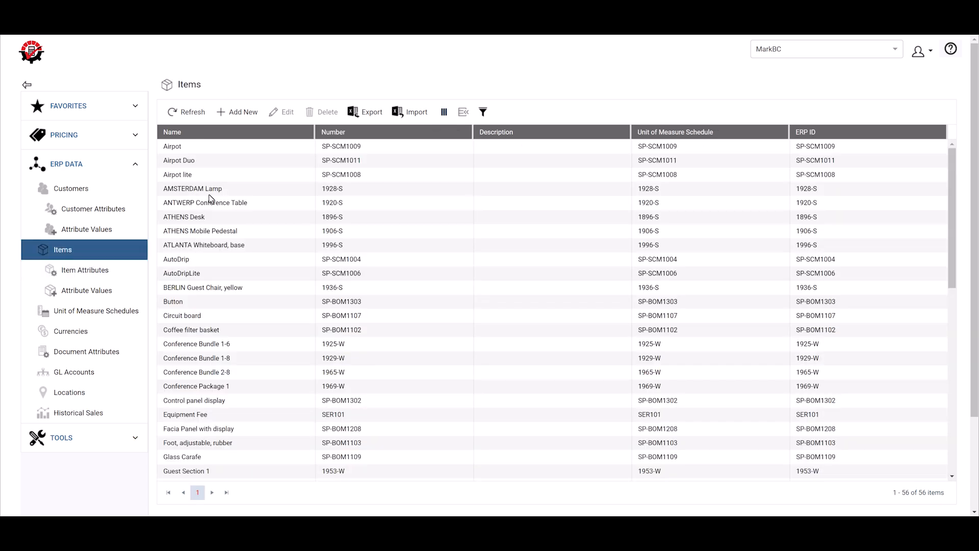
left_click(114, 270)
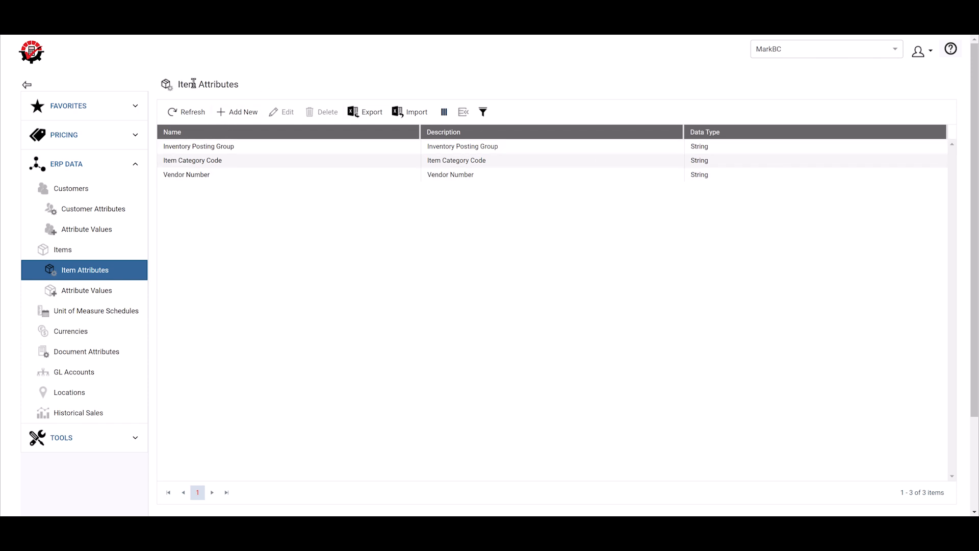
left_click_drag(161, 148, 239, 152)
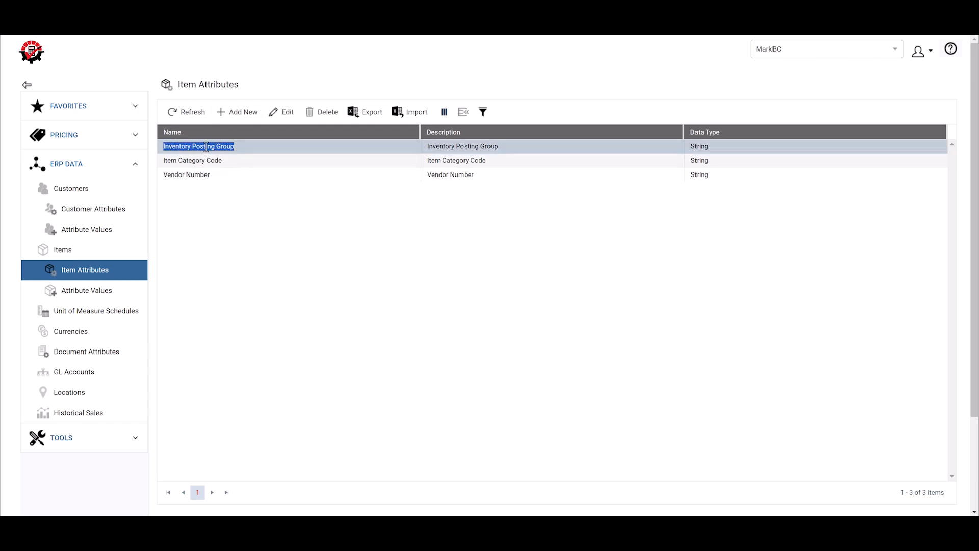
left_click(248, 164)
left_click(231, 176)
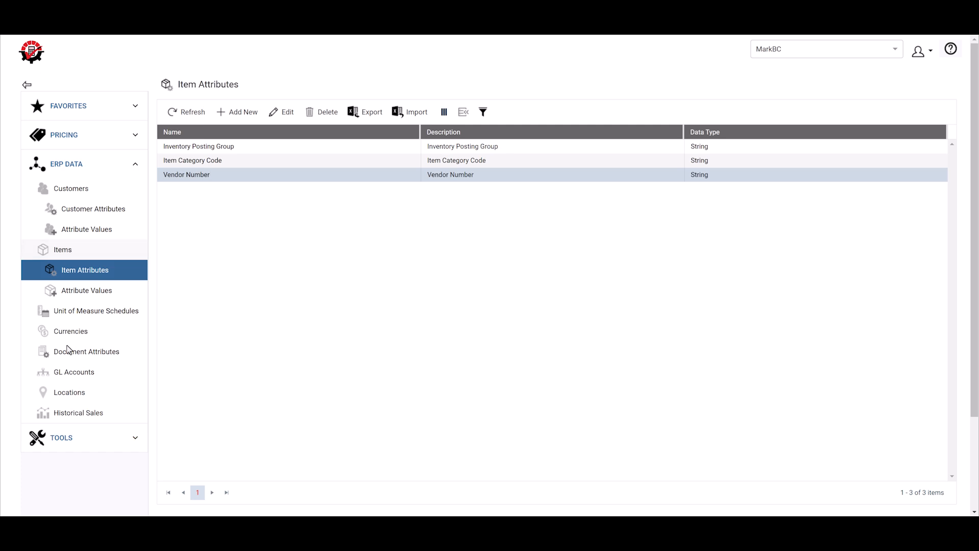
Open the document attributes and examine the header fields, lines and due date of the Alpine Ski House sales order in Business Central
left_click(103, 355)
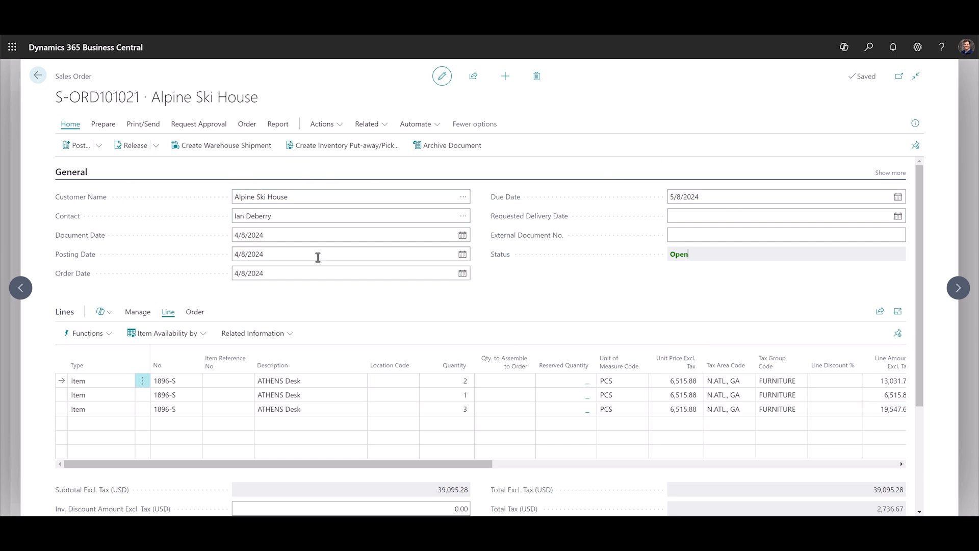
scroll(498, 286, "down", 3)
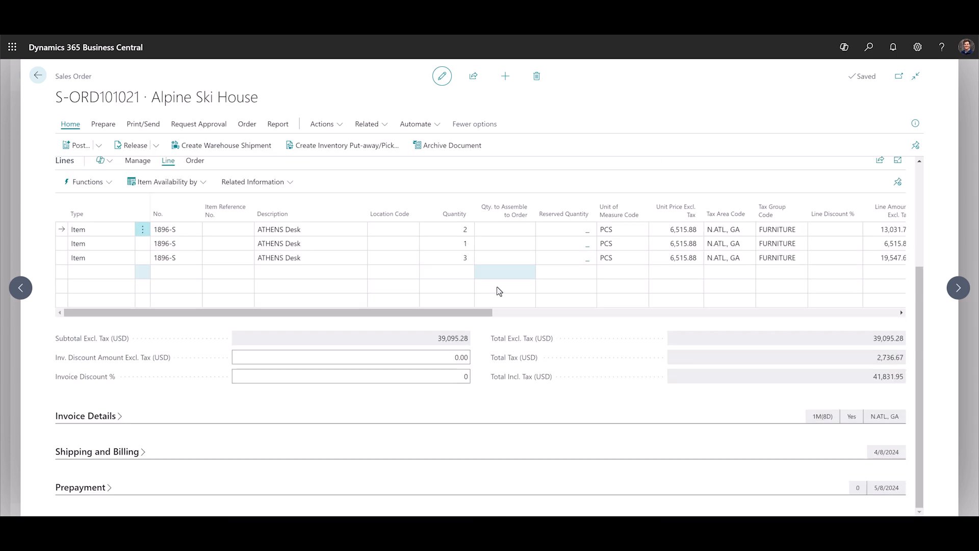
scroll(512, 297, "up", 3)
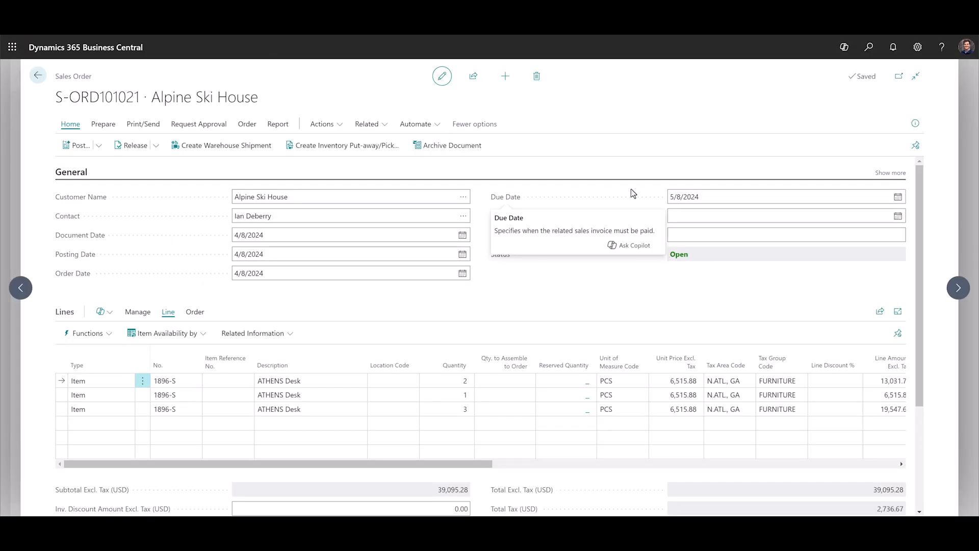
left_click(678, 197)
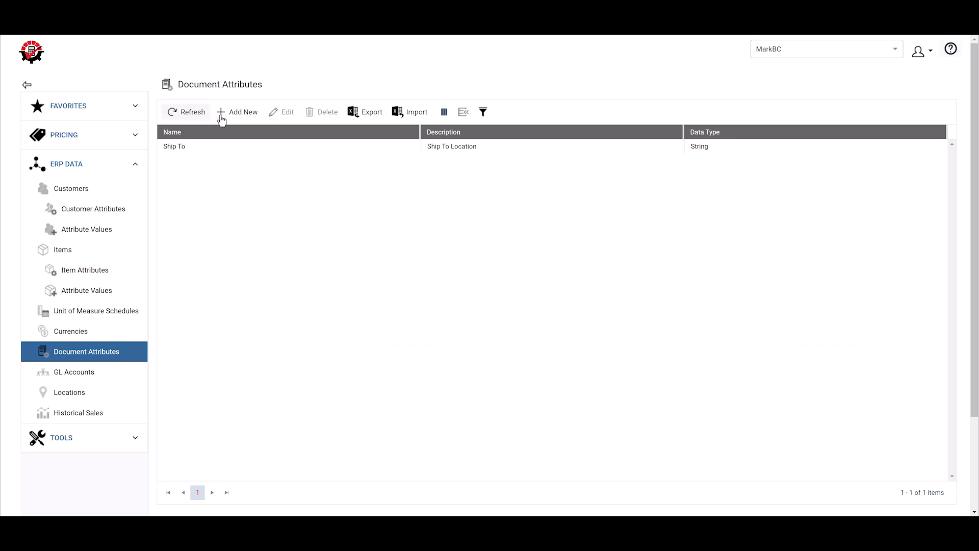
In RPM, create and save a document attribute named Due Date with data type Date
left_click(237, 113)
left_click(442, 232)
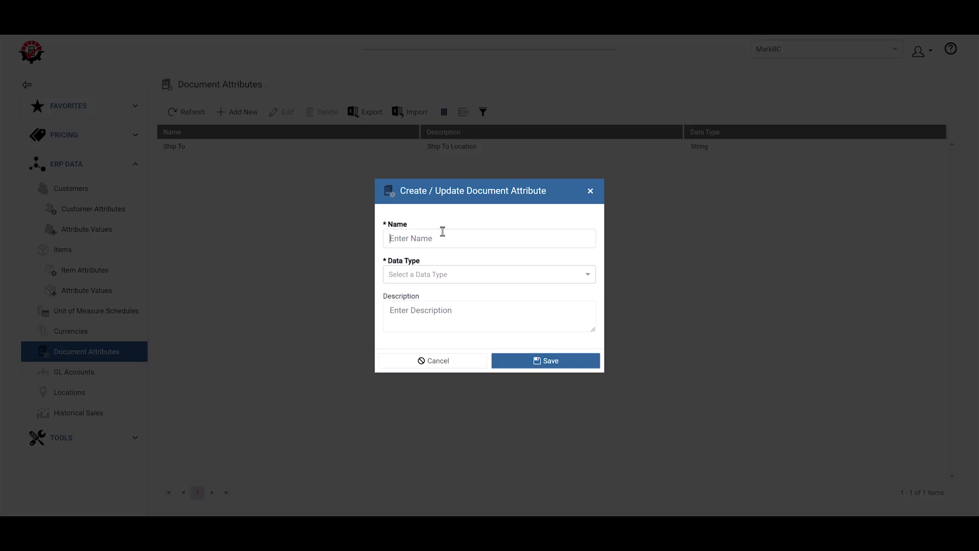
type("Due Date")
left_click(452, 281)
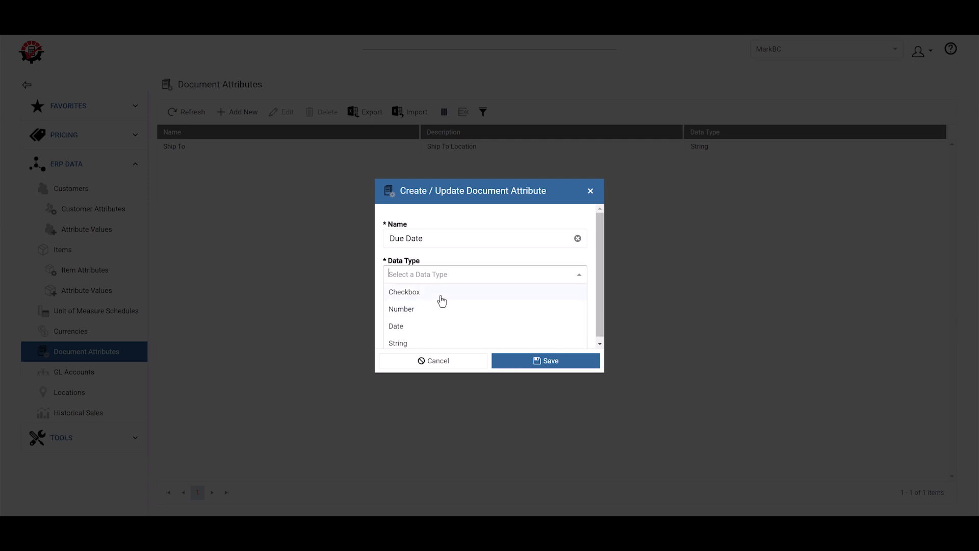
left_click(432, 323)
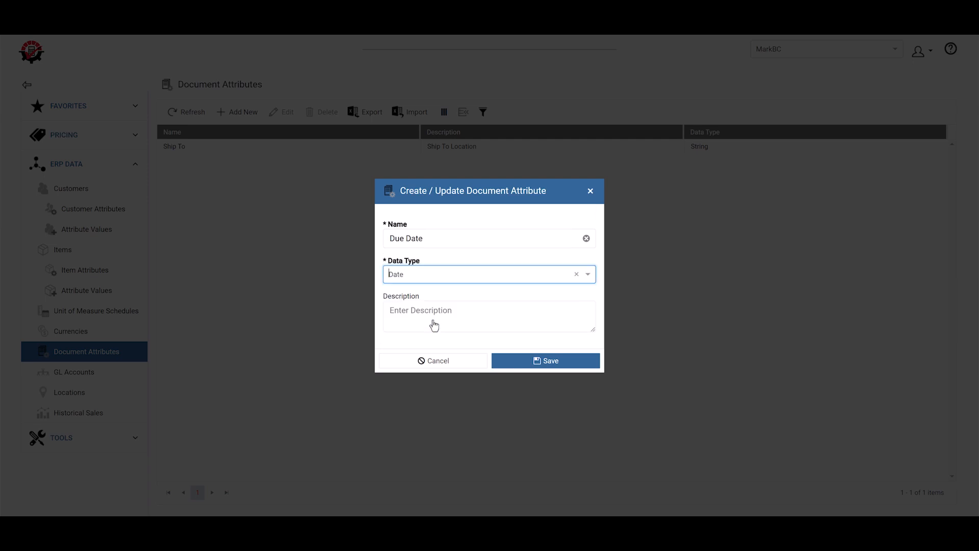
left_click(544, 363)
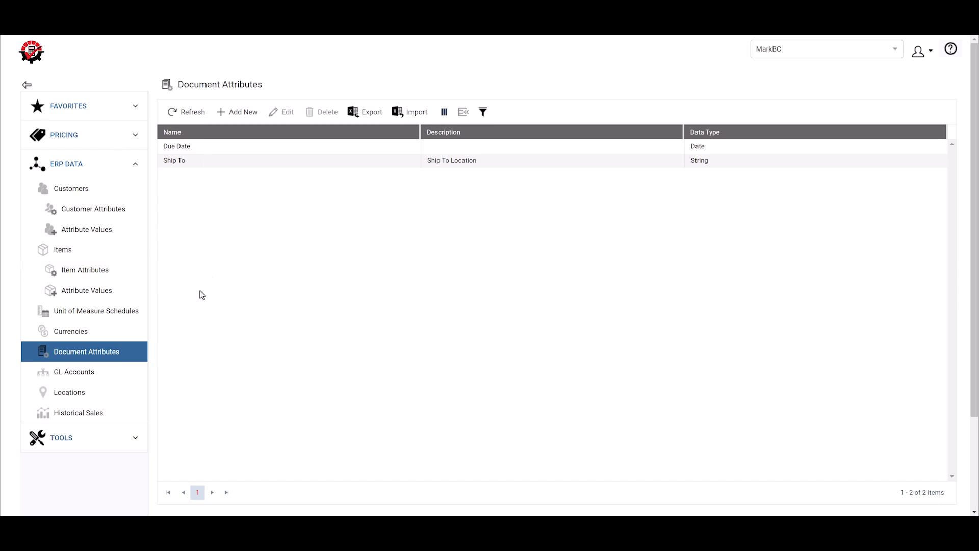
Open the Domestic Customers pricing filter and delete its Date filter value
left_click(80, 164)
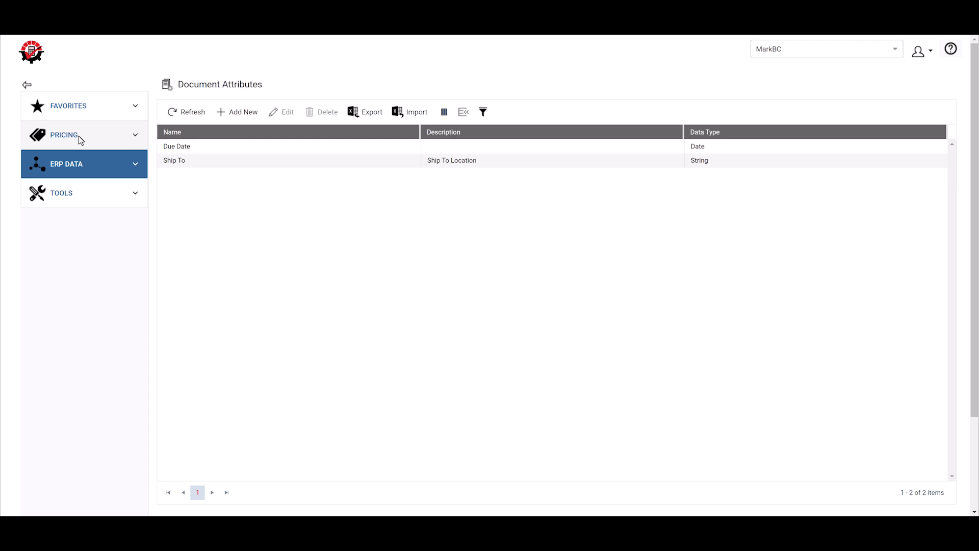
left_click(80, 137)
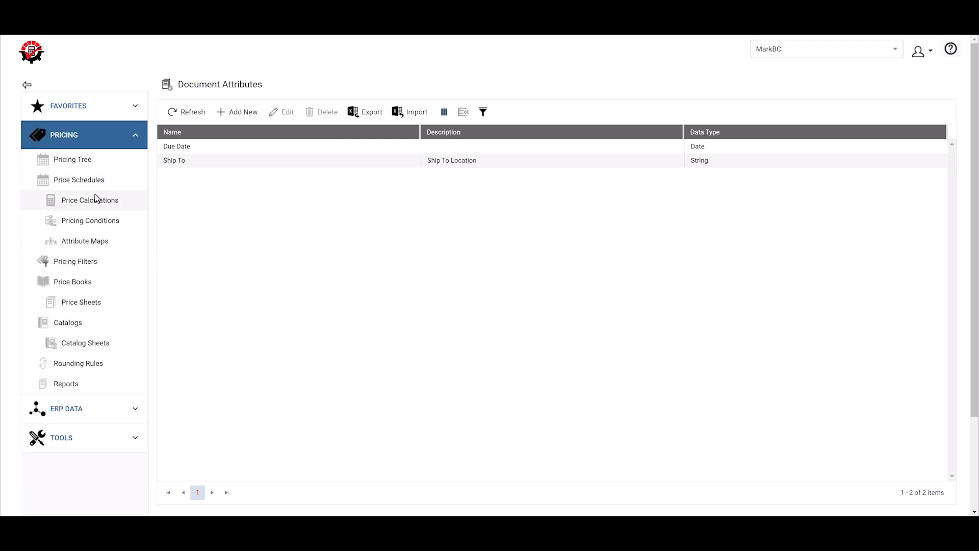
left_click(100, 263)
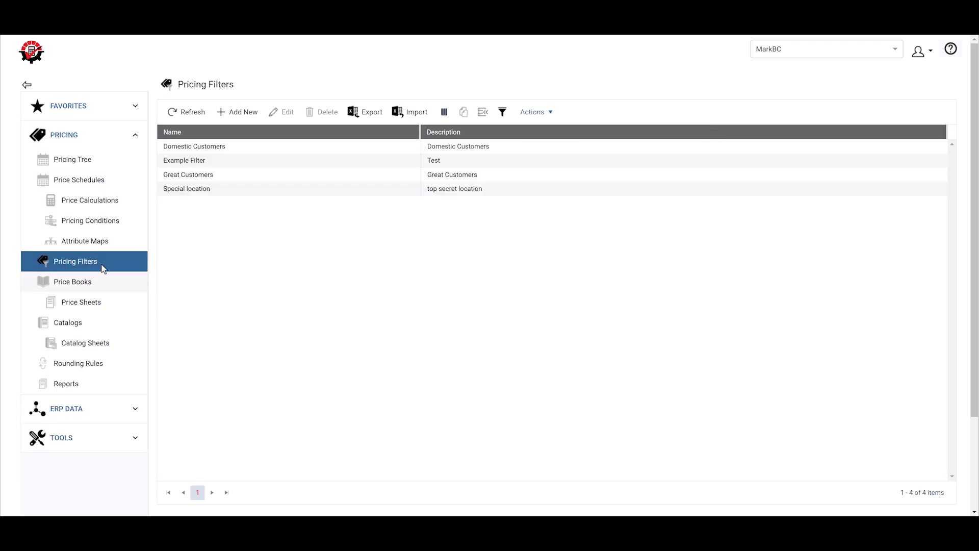
double_click(286, 153)
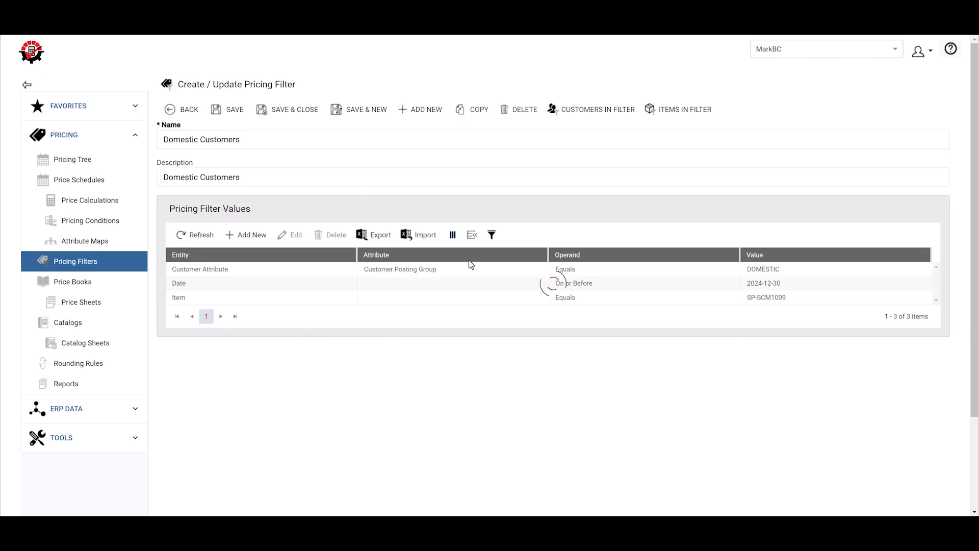
left_click(316, 286)
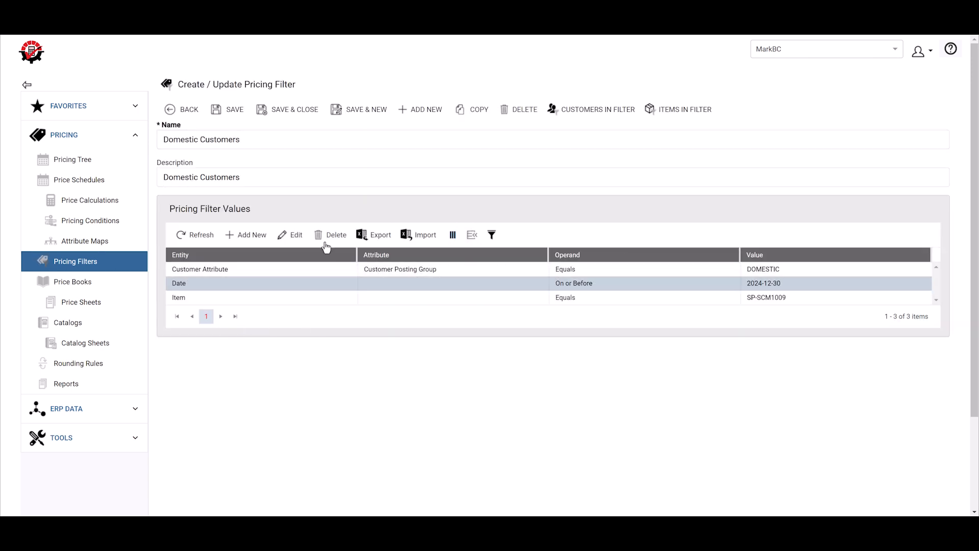
left_click(330, 236)
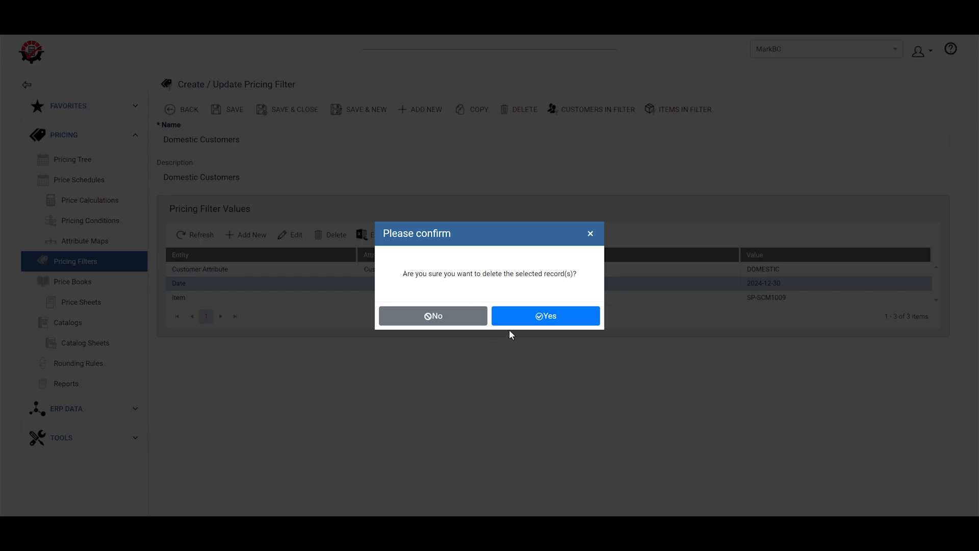
triple_click(508, 329)
left_click(508, 317)
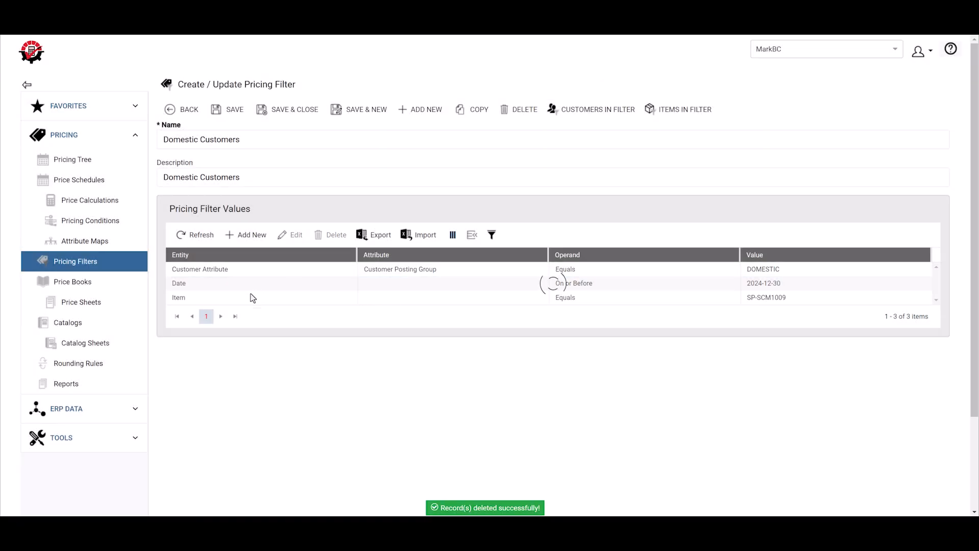
Delete the Item filter value from the Domestic Customers pricing filter
left_click(264, 283)
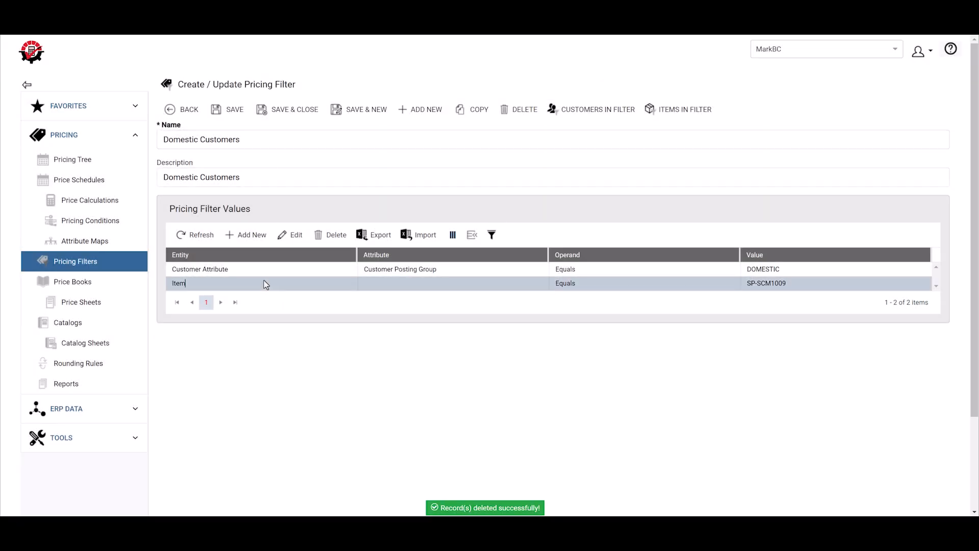
left_click(335, 235)
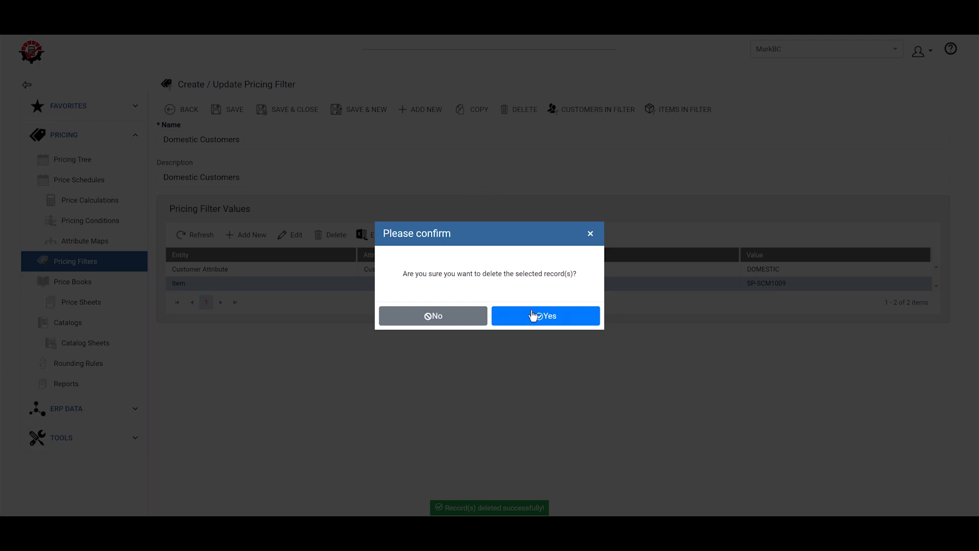
left_click(533, 315)
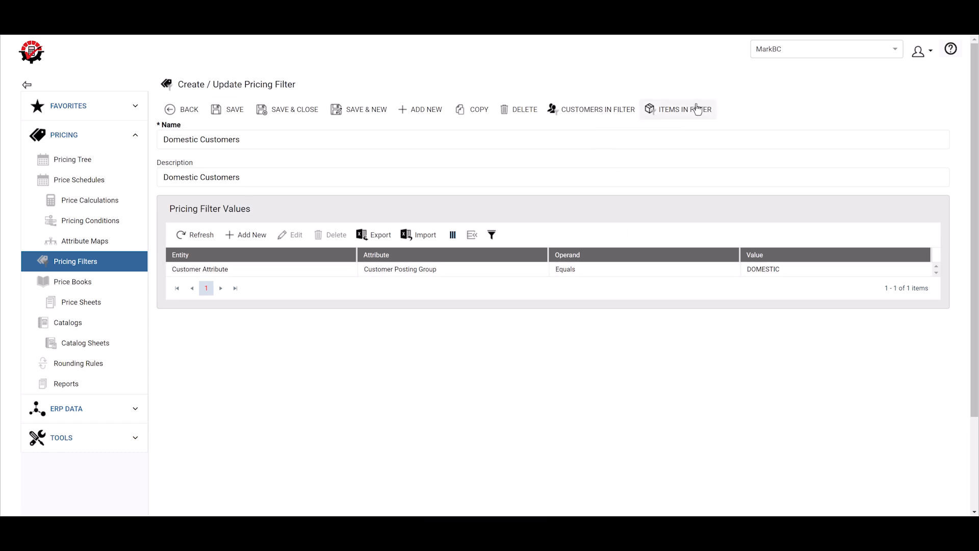
Check which customers and which items the Domestic Customers filter covers, closing each list after viewing it
left_click(572, 112)
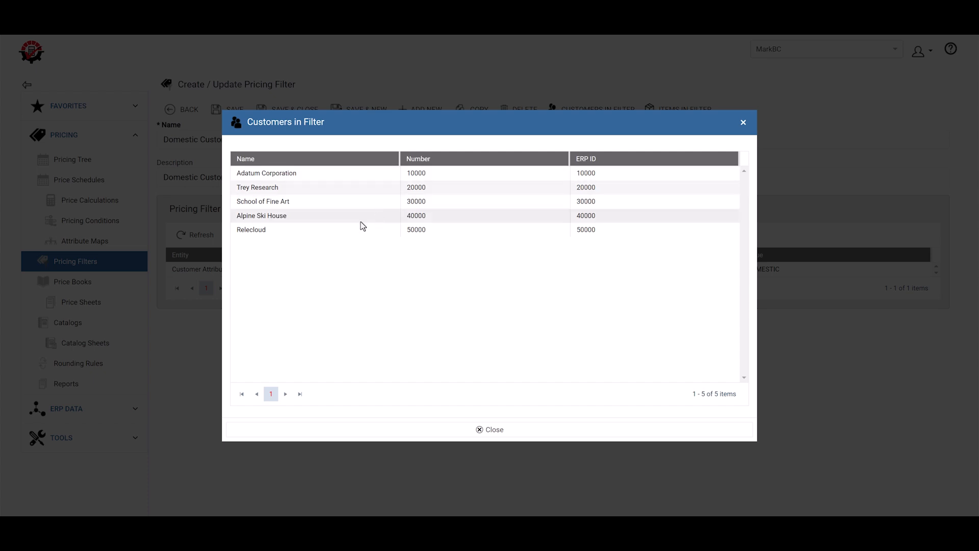
left_click_drag(279, 244, 294, 162)
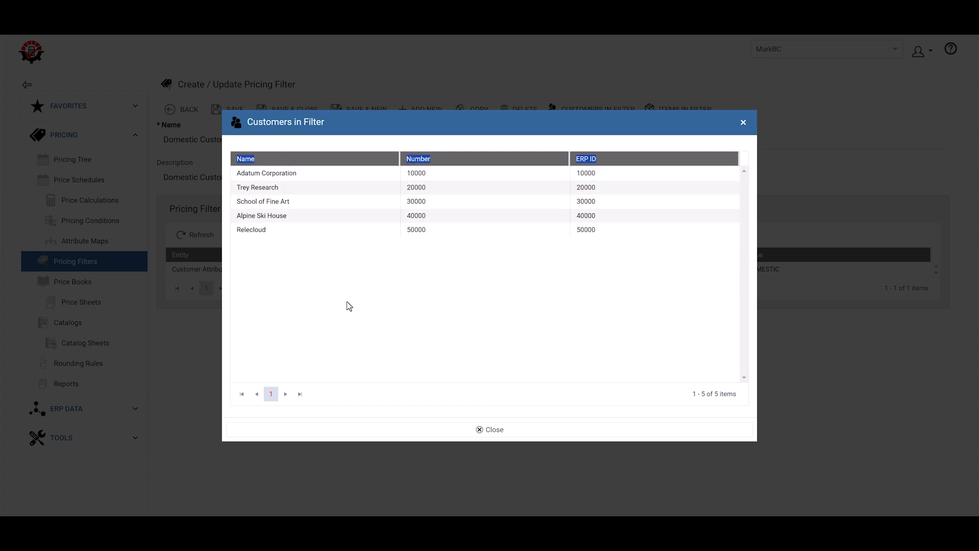
left_click(743, 122)
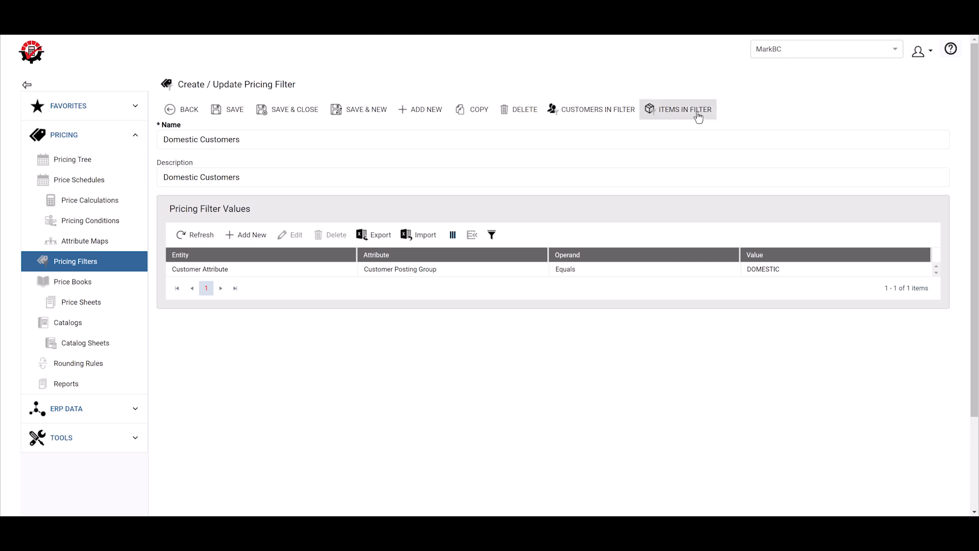
left_click(697, 116)
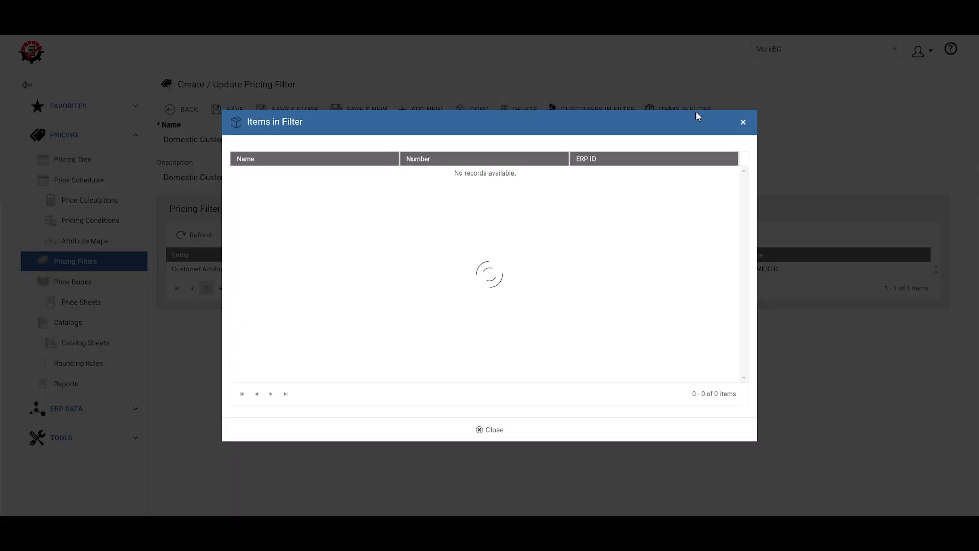
left_click(744, 124)
Add a filter value to the Domestic Customers pricing filter with entity Item, operand Equals and item Airpot, and save the filter
left_click(252, 235)
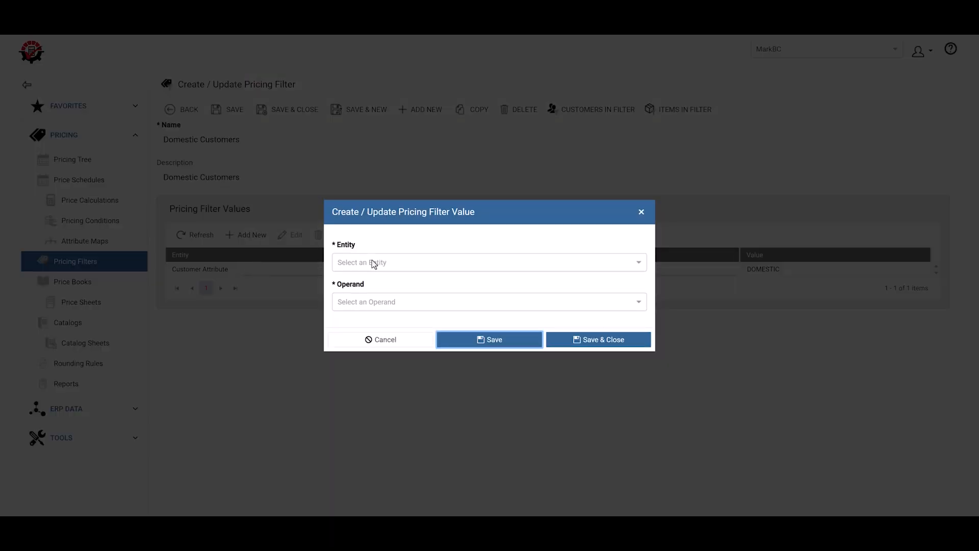
left_click(373, 263)
left_click(355, 357)
left_click(375, 305)
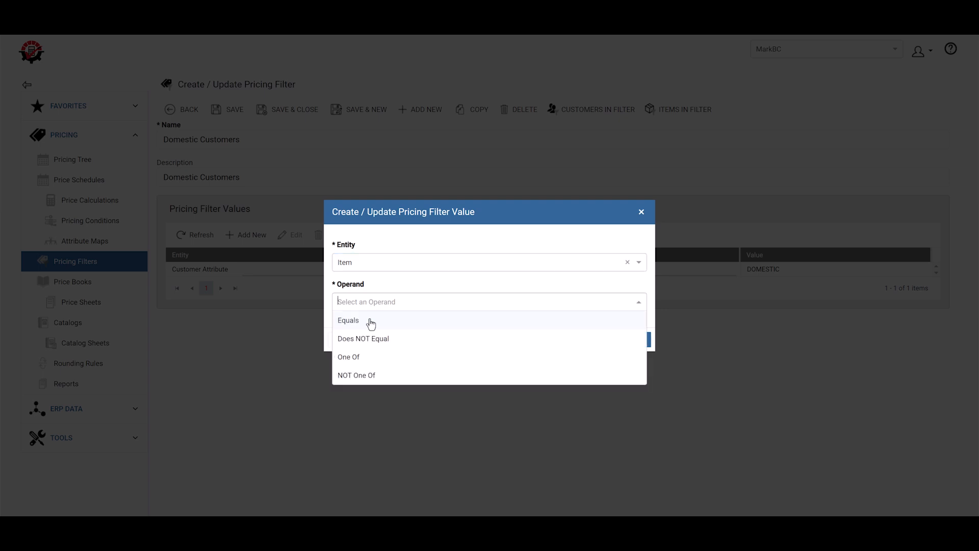
left_click(371, 321)
left_click(639, 302)
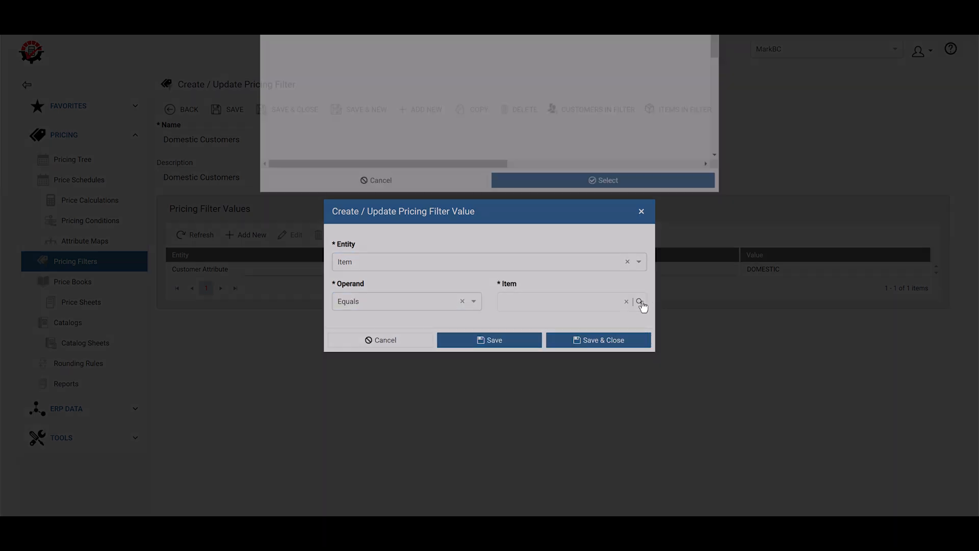
left_click(350, 196)
left_click(601, 428)
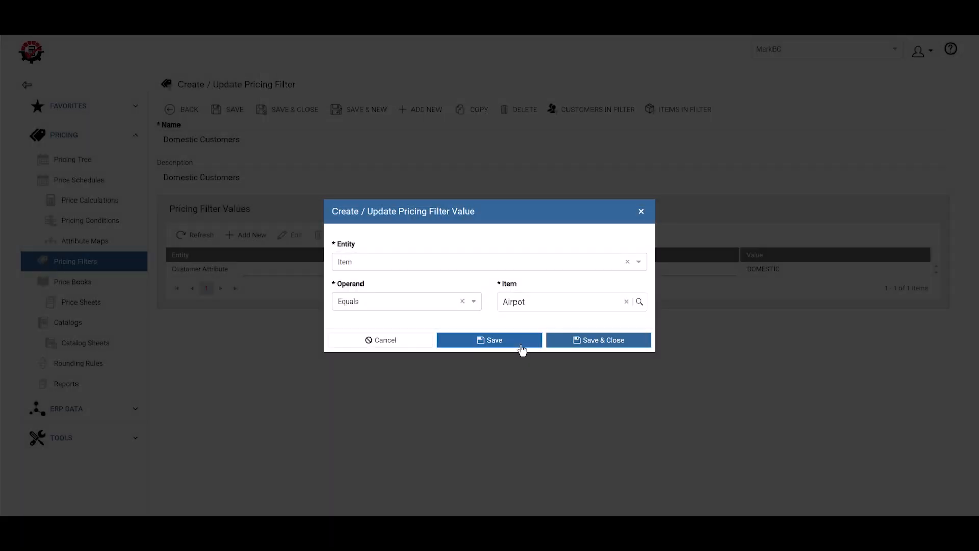
left_click(521, 349)
left_click(609, 338)
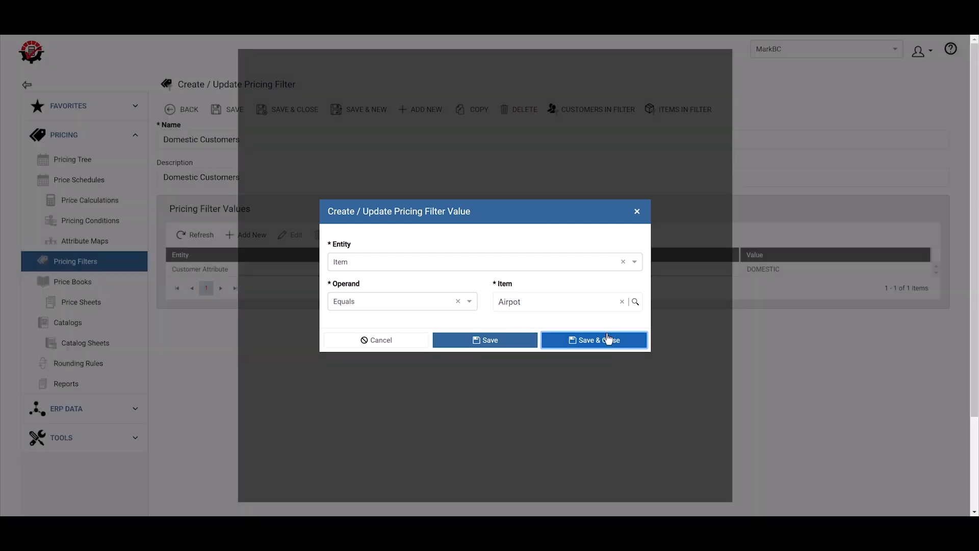
left_click(210, 238)
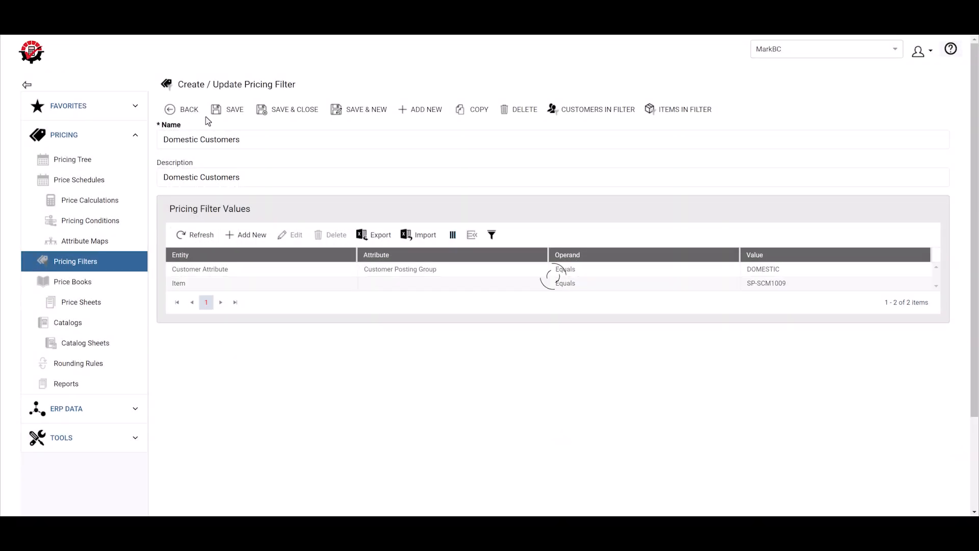
left_click(228, 110)
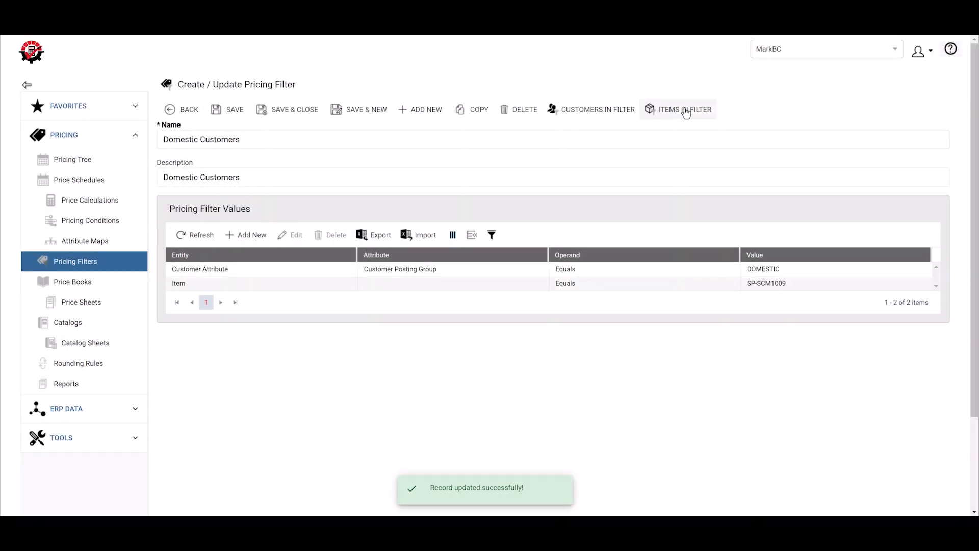
View the items and the customers covered by the Domestic Customers filter, closing each list after viewing it
left_click(685, 112)
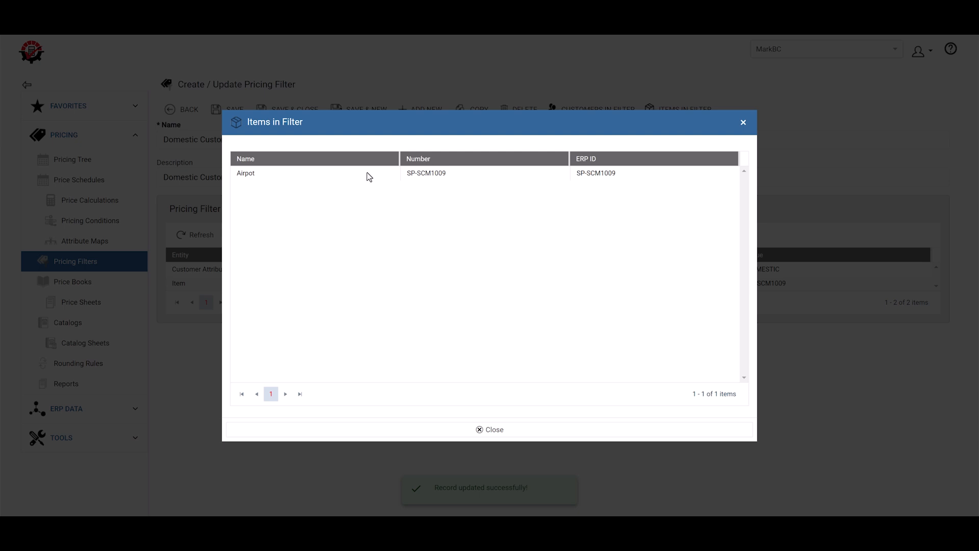
left_click(743, 123)
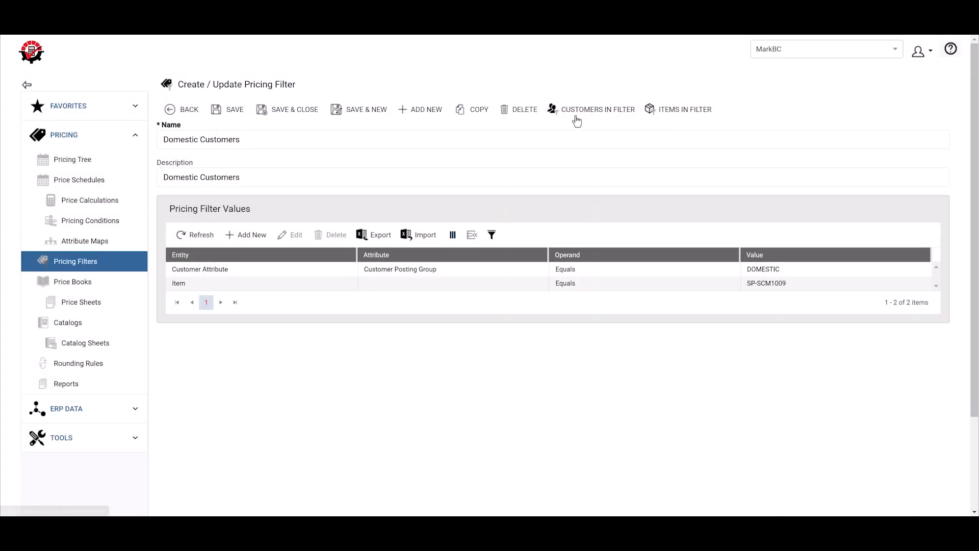
left_click(577, 110)
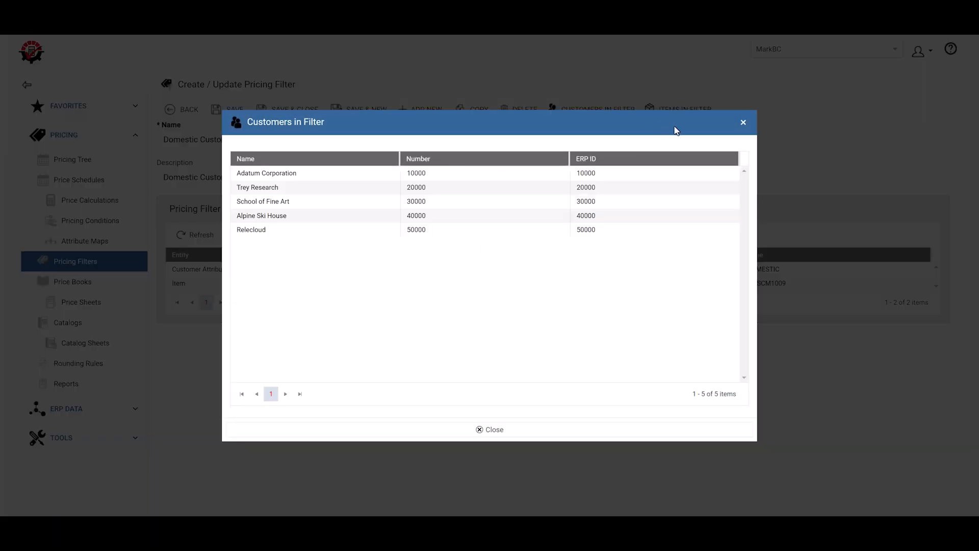
left_click(743, 123)
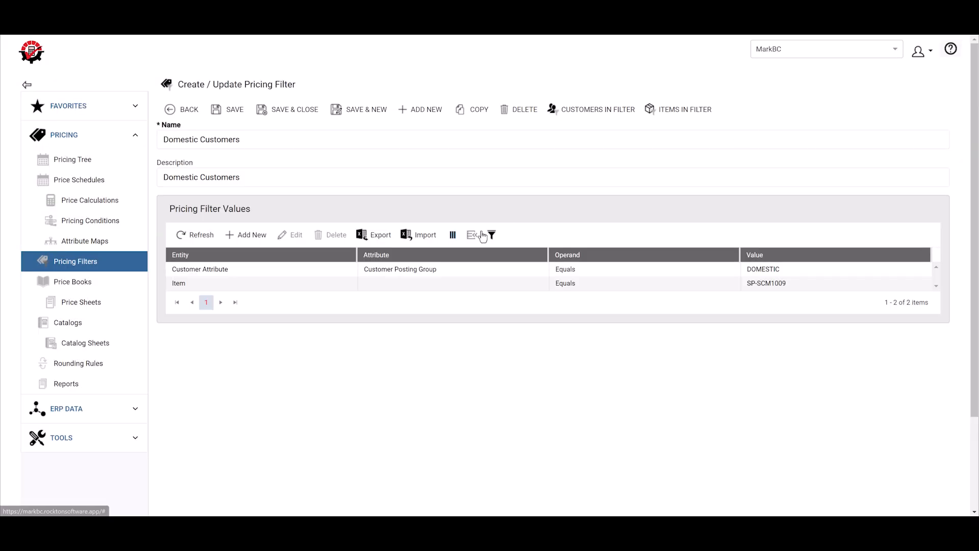
Delete the Airpot item value from the Domestic Customers pricing filter and confirm the deletion
left_click(259, 289)
left_click(331, 234)
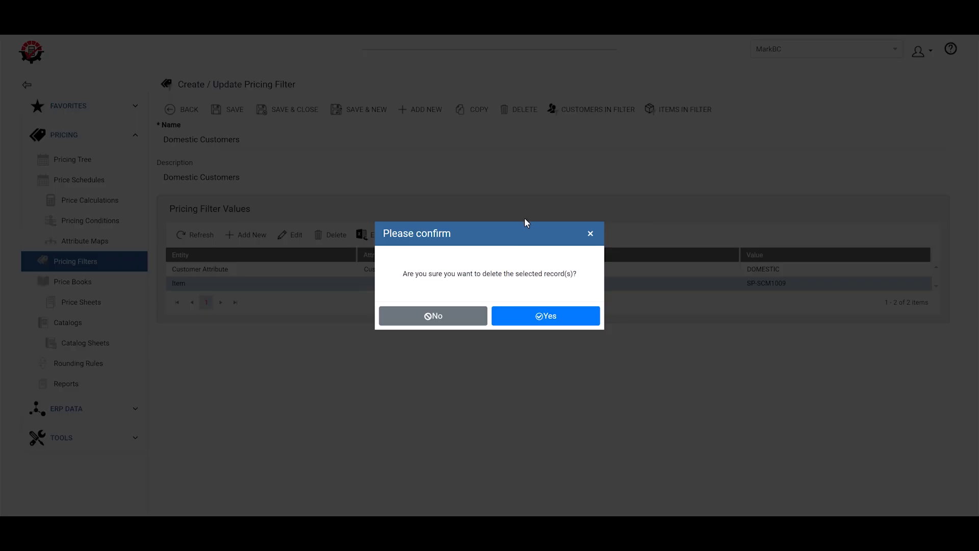
left_click(540, 317)
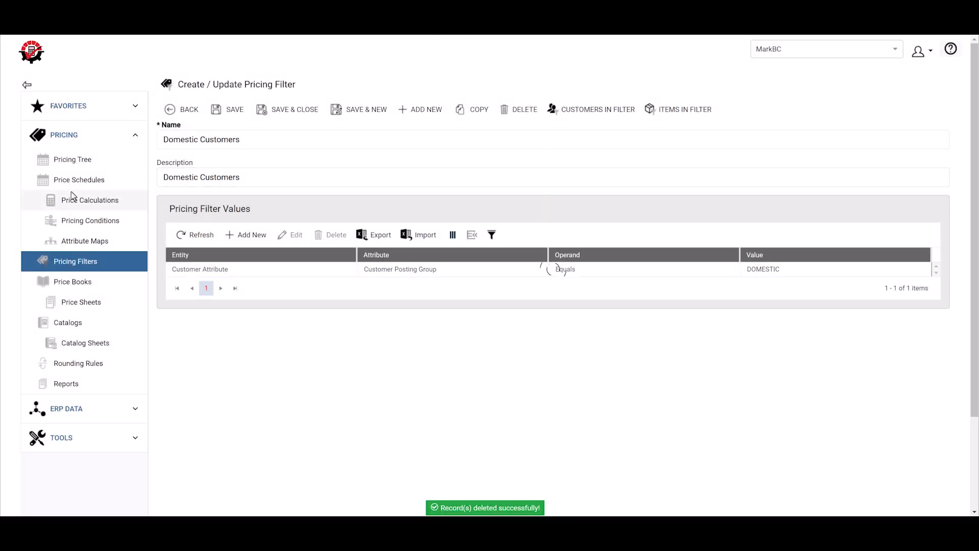
Open the Cost plus 40% price calculation and examine its name and Modify Unit Price option
left_click(84, 200)
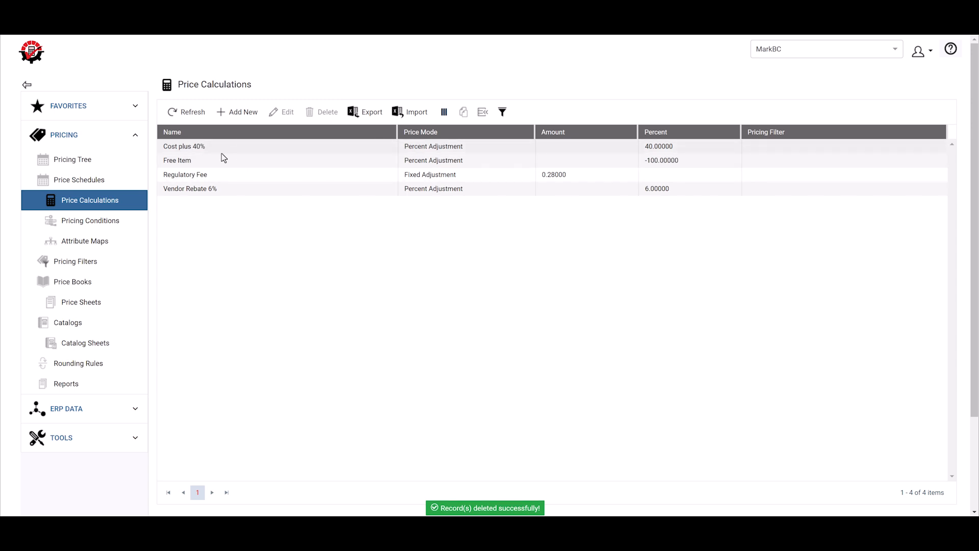
double_click(241, 146)
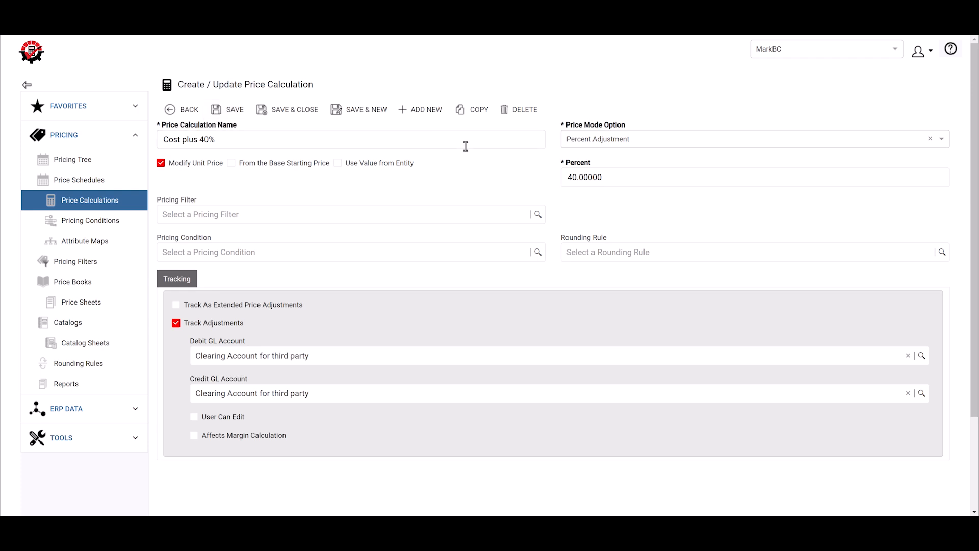
left_click_drag(162, 139, 233, 146)
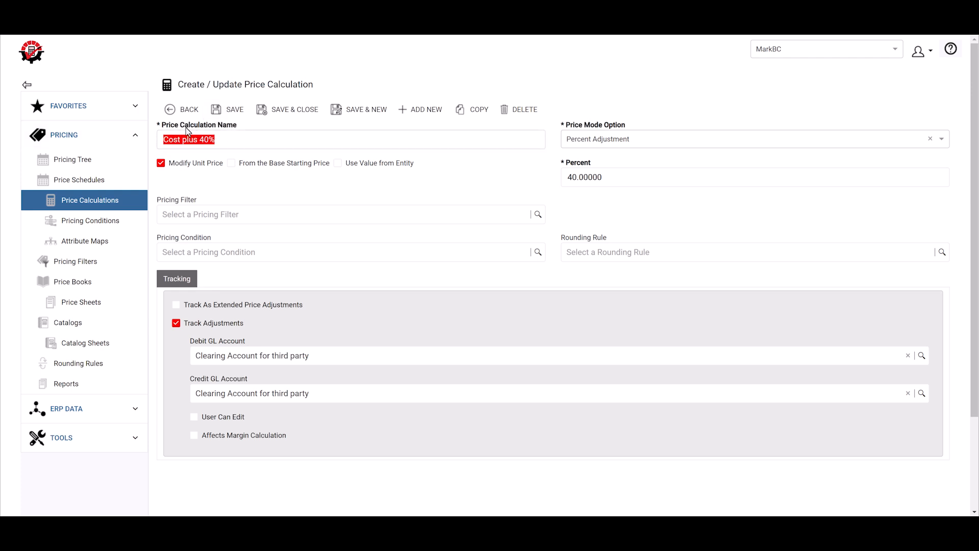
left_click(200, 140)
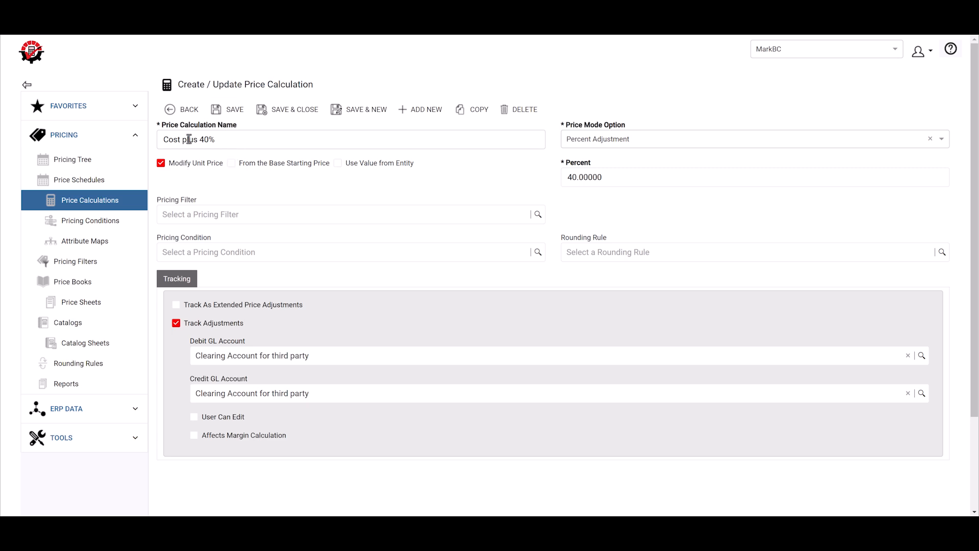
left_click(203, 165)
left_click(194, 166)
Look through the available price modes and set the Cost plus 40% calculation to Fixed Adjustment
left_click(629, 143)
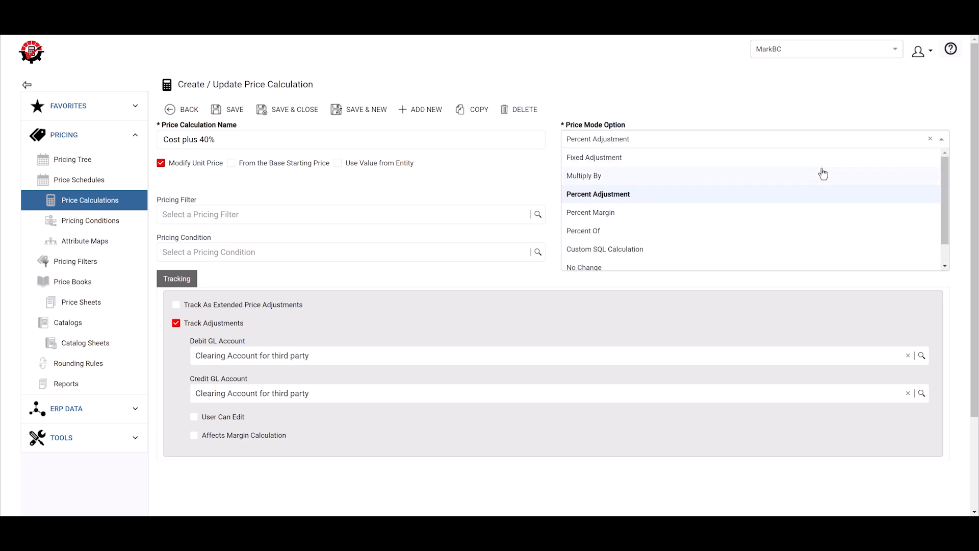
scroll(808, 189, "down", 2)
scroll(807, 188, "up", 1)
scroll(735, 178, "up", 1)
left_click(677, 161)
Change the calculation's price mode to Multiply By and enter an amount of 2
left_click(662, 137)
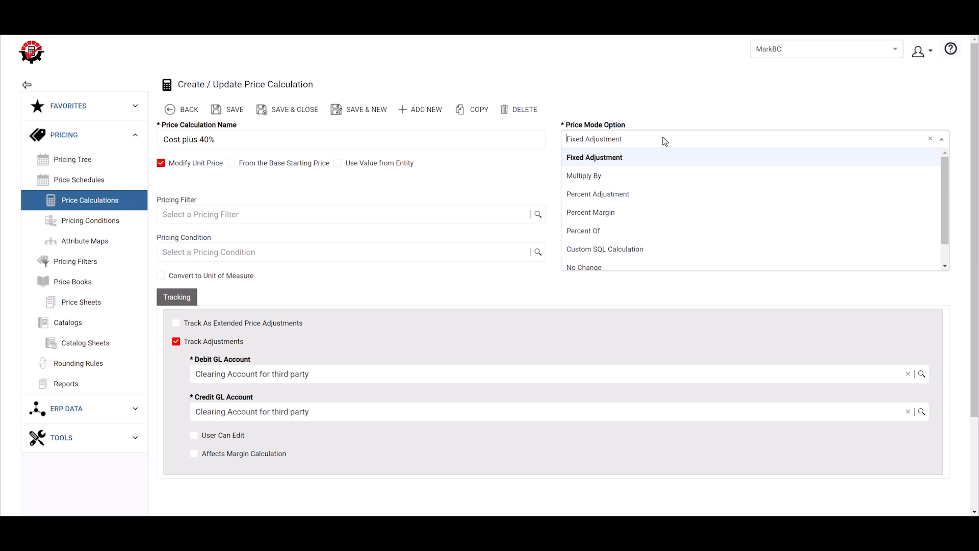
left_click(622, 181)
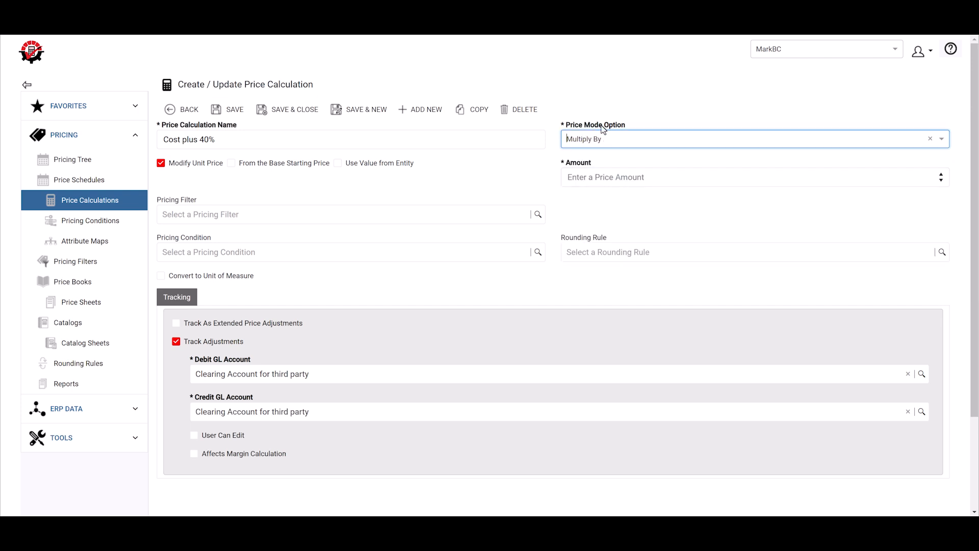
left_click(614, 179)
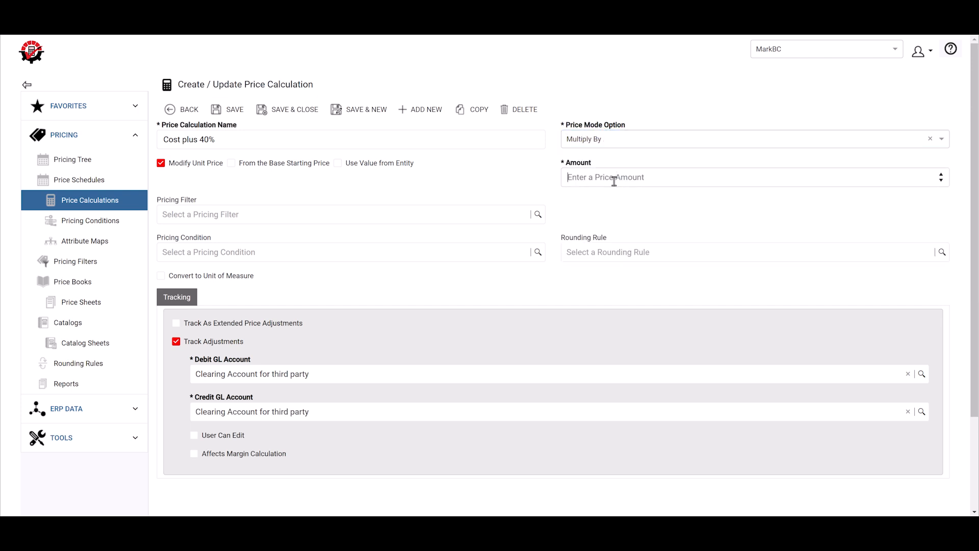
type("2")
Change the calculation's price mode to Percent Adjustment and enter 25 percent
left_click(673, 147)
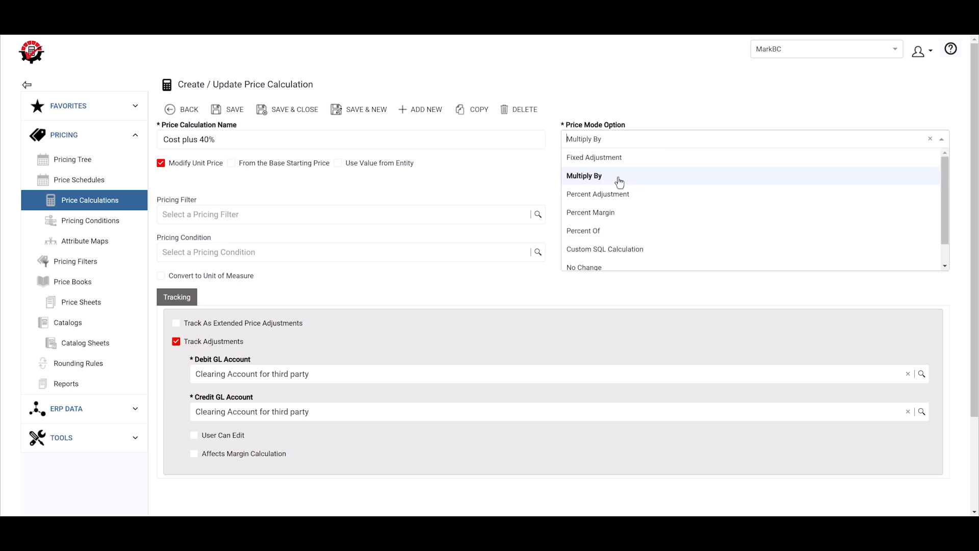
left_click(587, 193)
left_click(590, 176)
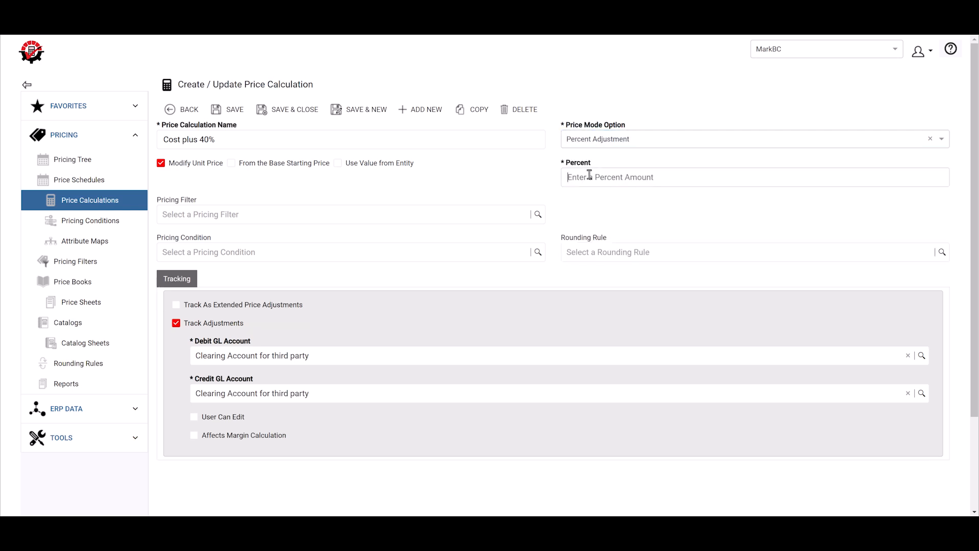
type("25")
Change the calculation's price mode to Percent Margin and enter 40 percent
left_click(623, 139)
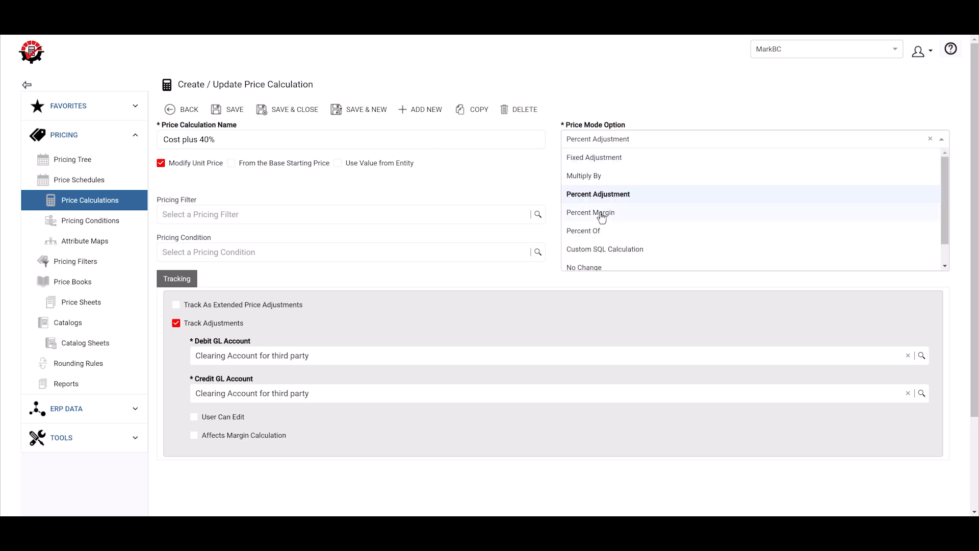
left_click(601, 213)
left_click(627, 179)
type("40")
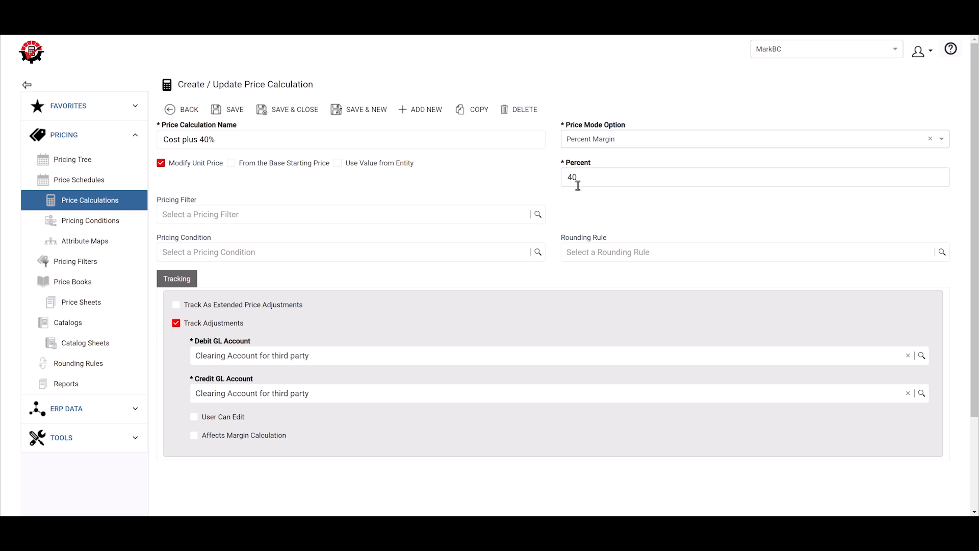
Change the calculation's price mode to Percent Of and enter 140 percent
left_click(617, 144)
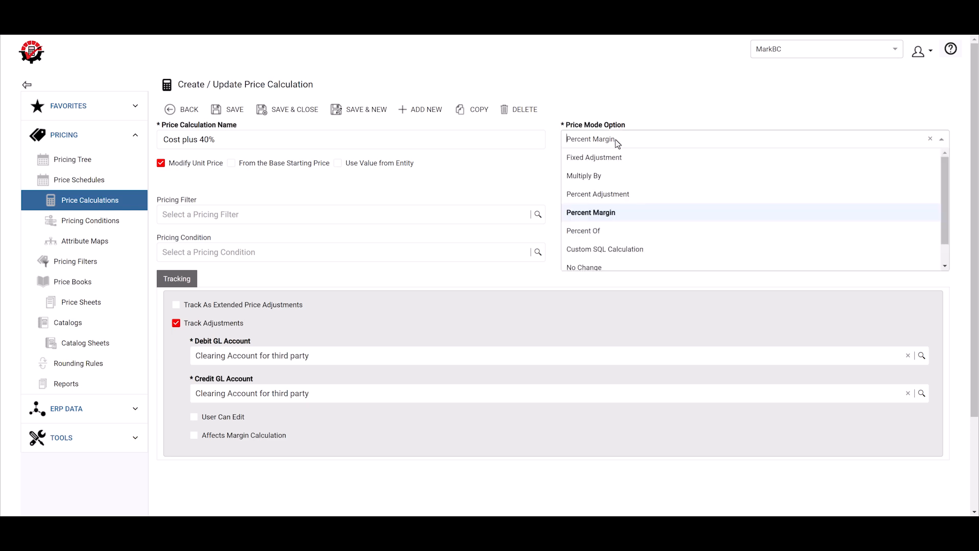
left_click(611, 240)
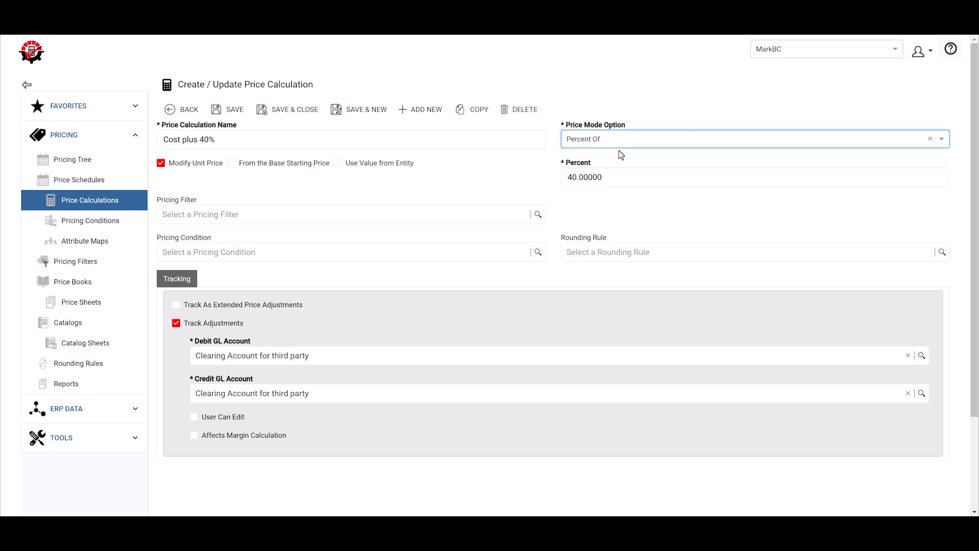
left_click(616, 182)
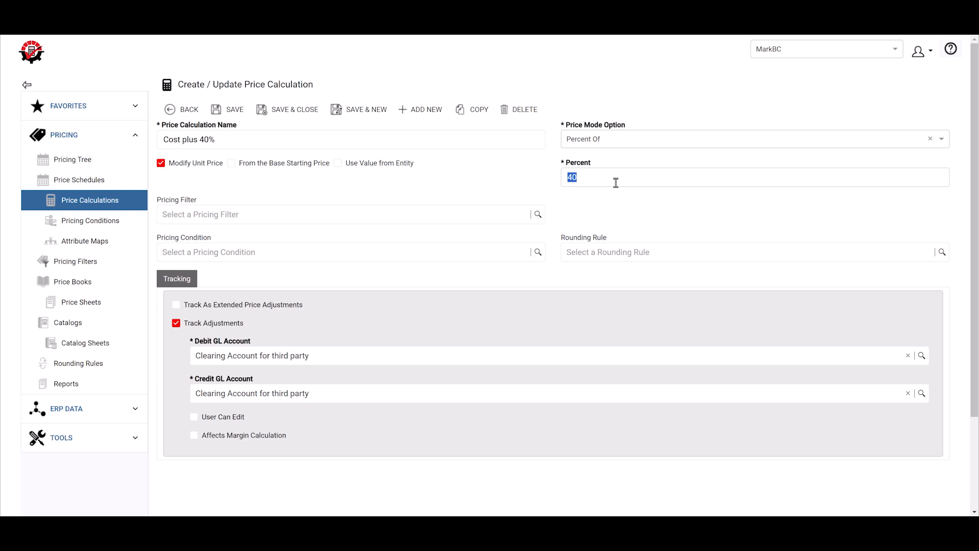
type("140")
left_click(224, 139)
left_click(606, 183)
Try the Custom SQL Calculation price mode and switch the calculation to No Change
left_click(612, 146)
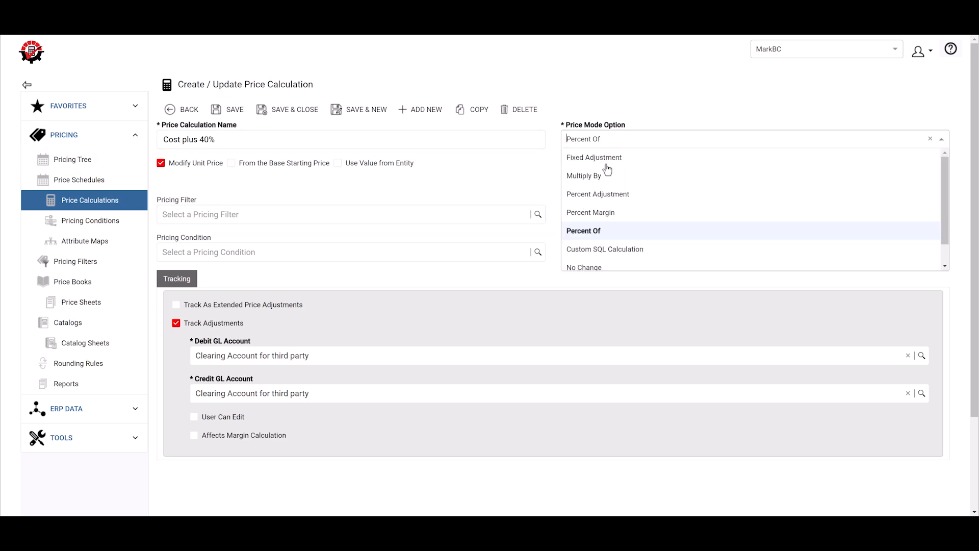
left_click(620, 249)
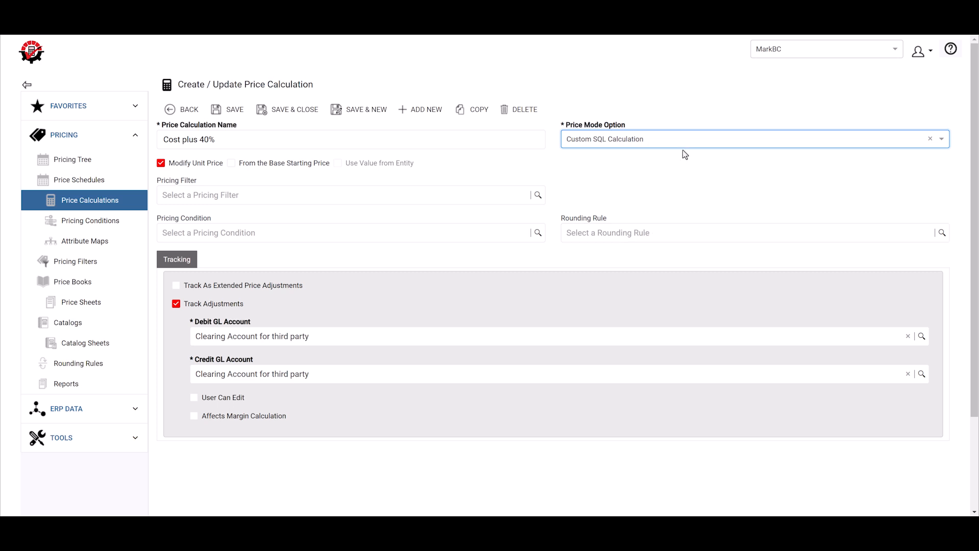
left_click(578, 143)
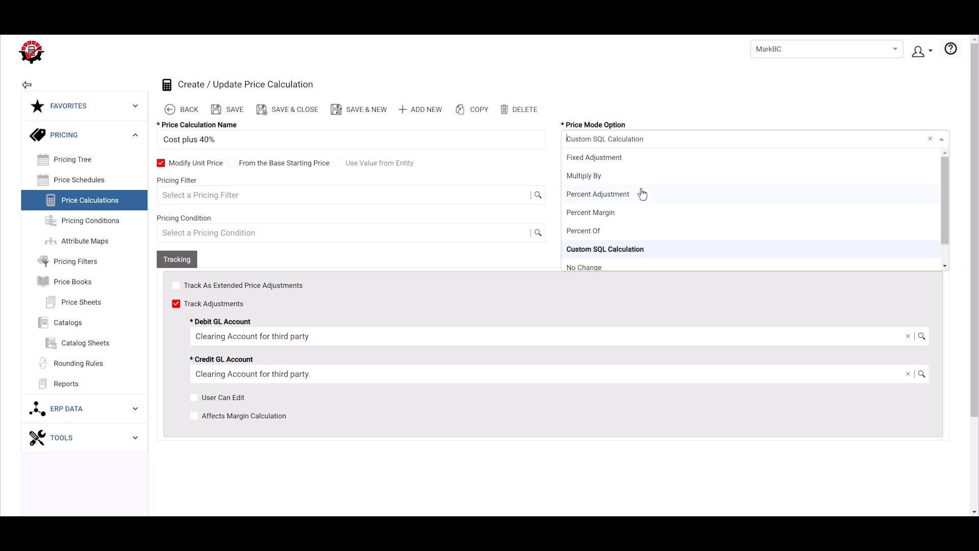
scroll(630, 227, "down", 1)
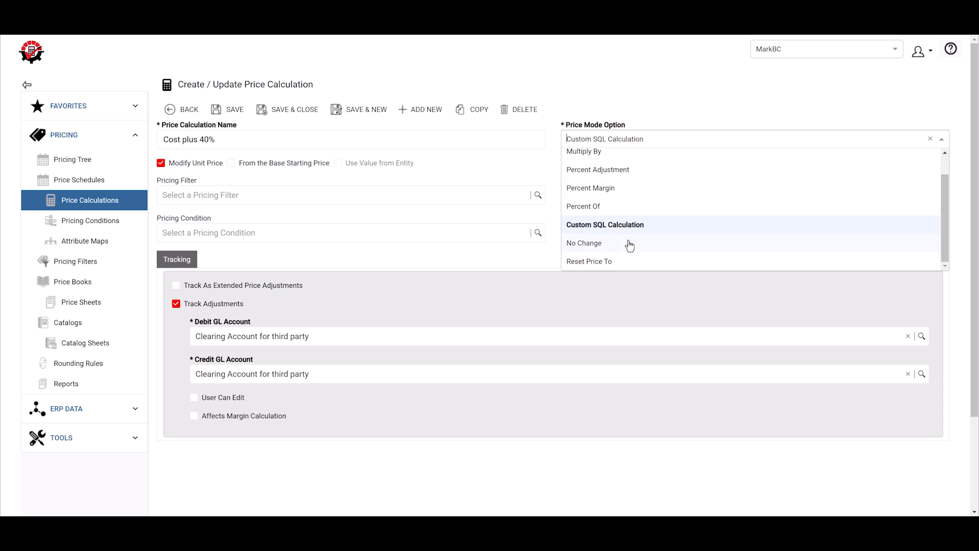
left_click(630, 244)
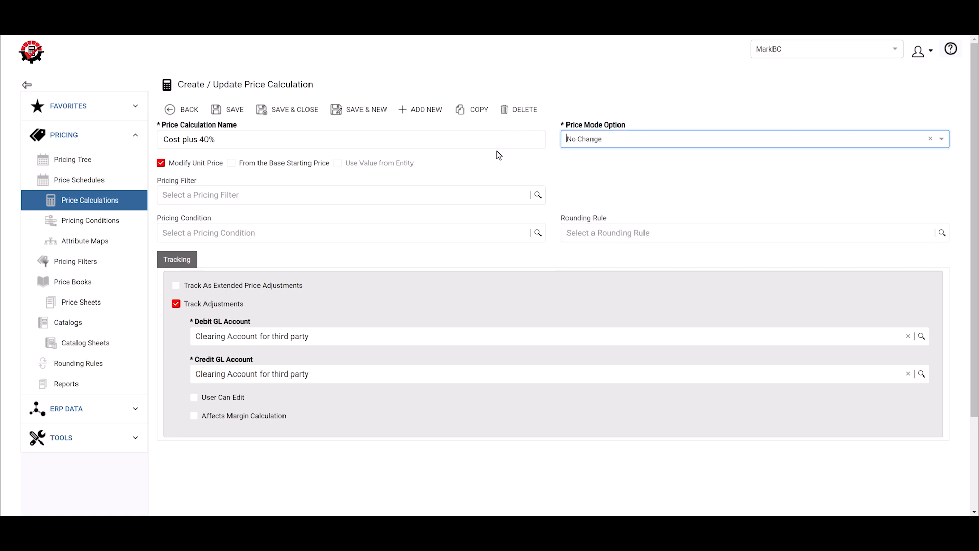
Change the calculation's price mode to Reset Price To and enter an amount of 100
left_click(614, 138)
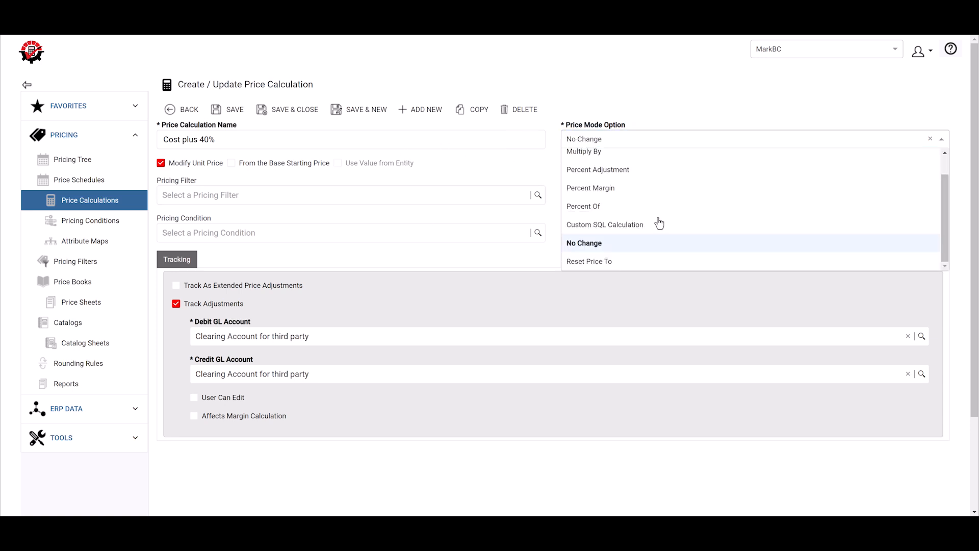
scroll(653, 230, "down", 2)
scroll(649, 131, "up", 1)
scroll(629, 148, "down", 1)
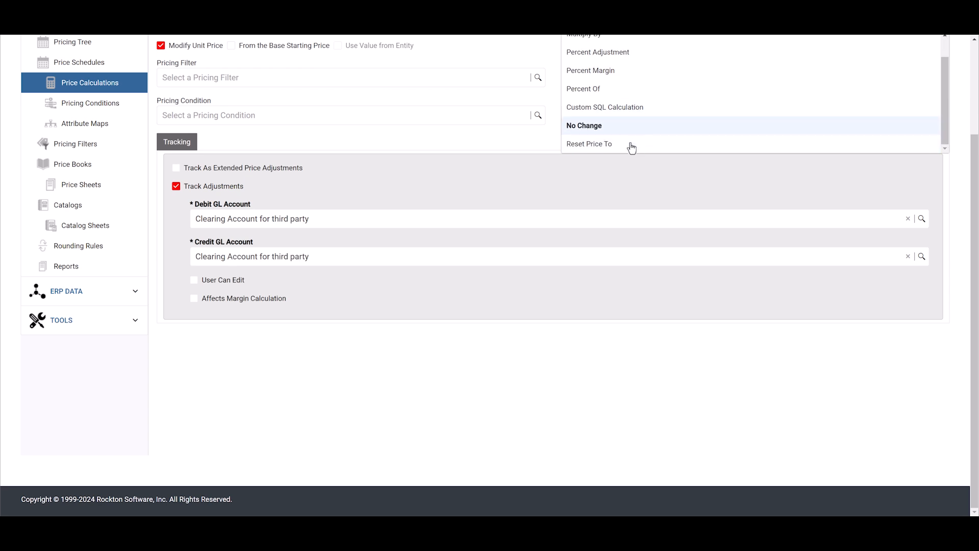
left_click(627, 147)
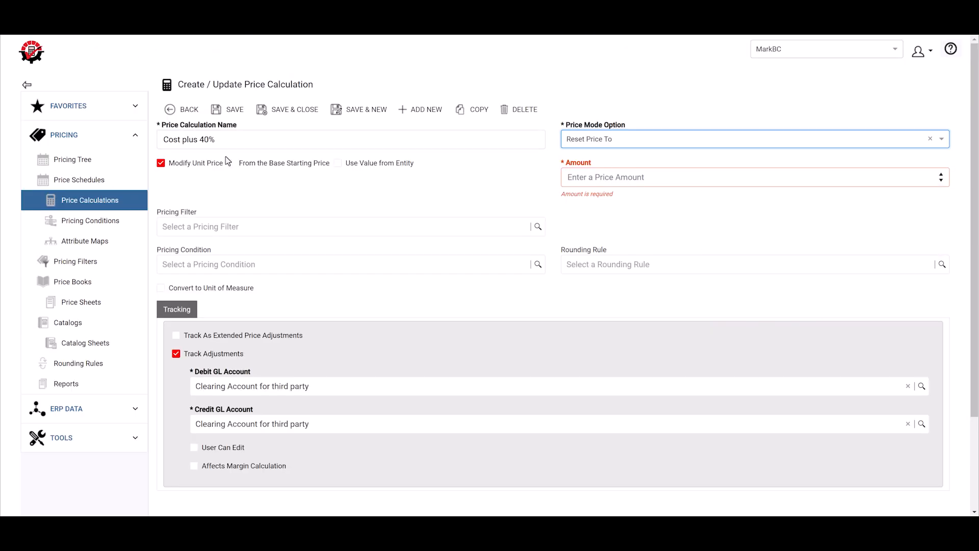
left_click(592, 179)
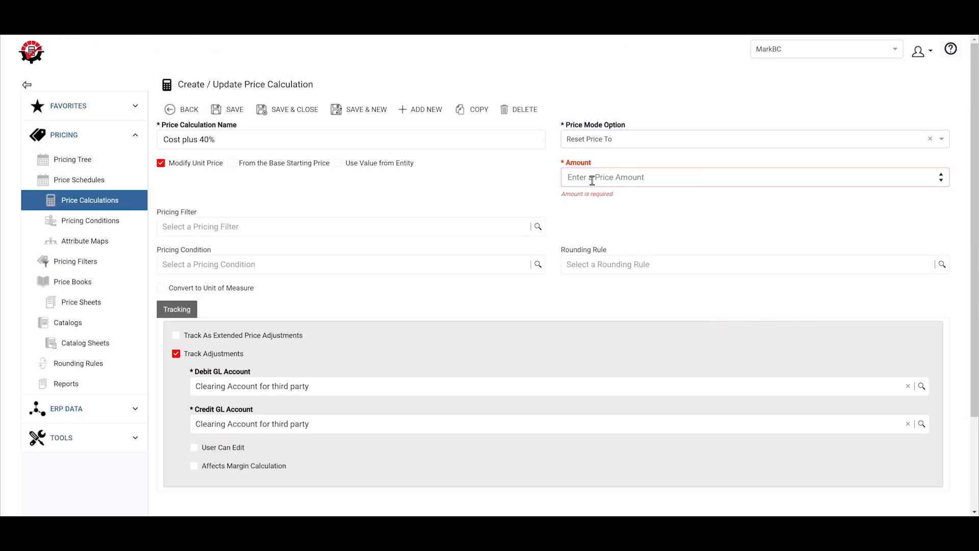
type("100")
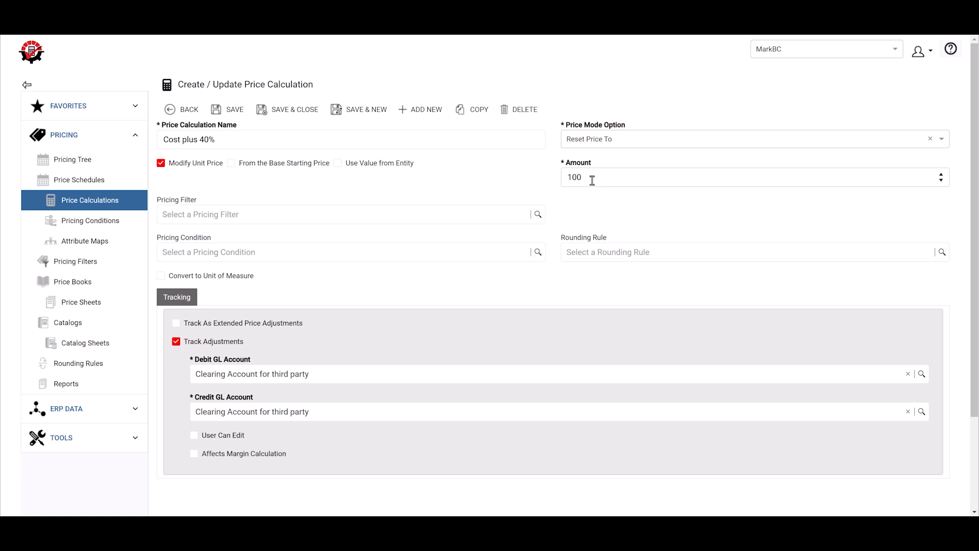
Switch the calculation's price mode to Percent Adjustment, enter 40 percent and save the calculation
left_click(930, 139)
left_click(594, 137)
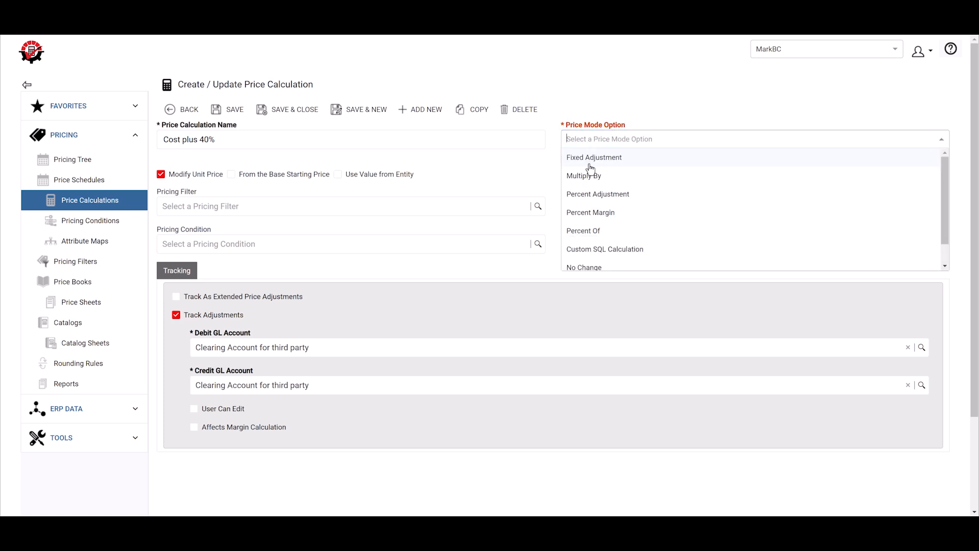
left_click(600, 198)
left_click(630, 178)
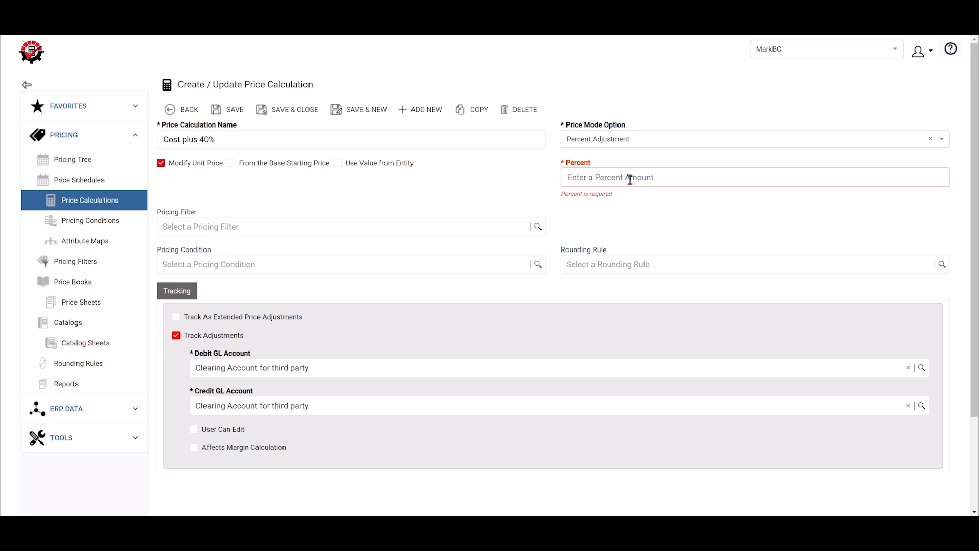
type("40")
left_click(227, 116)
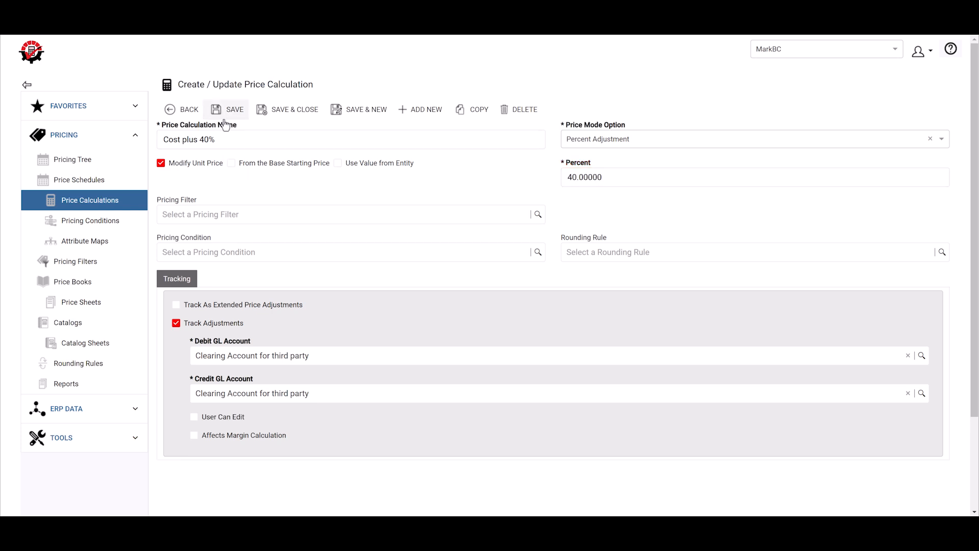
Examine the calculation's optional pricing filter, pricing condition and rounding rule, plus its unit price and GL account tracking settings
left_click(199, 219)
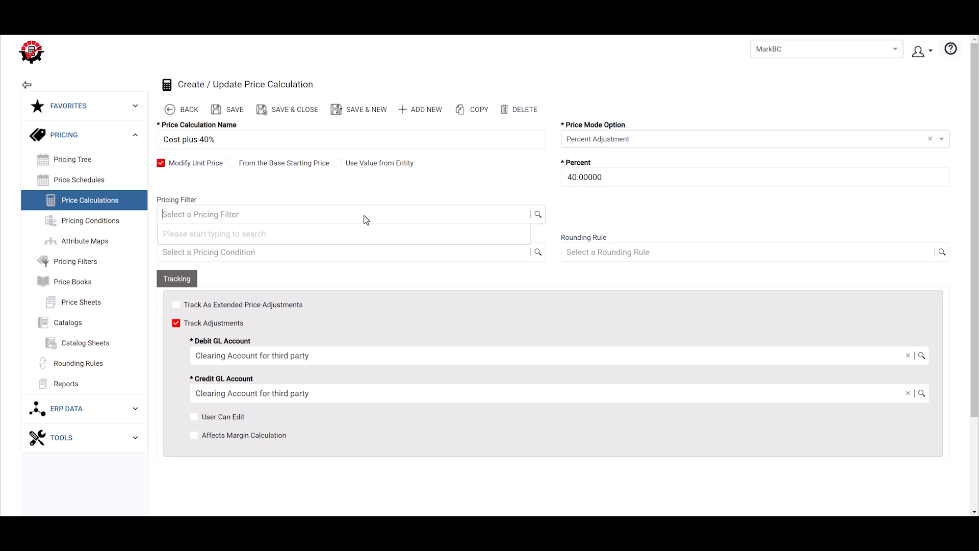
left_click(491, 199)
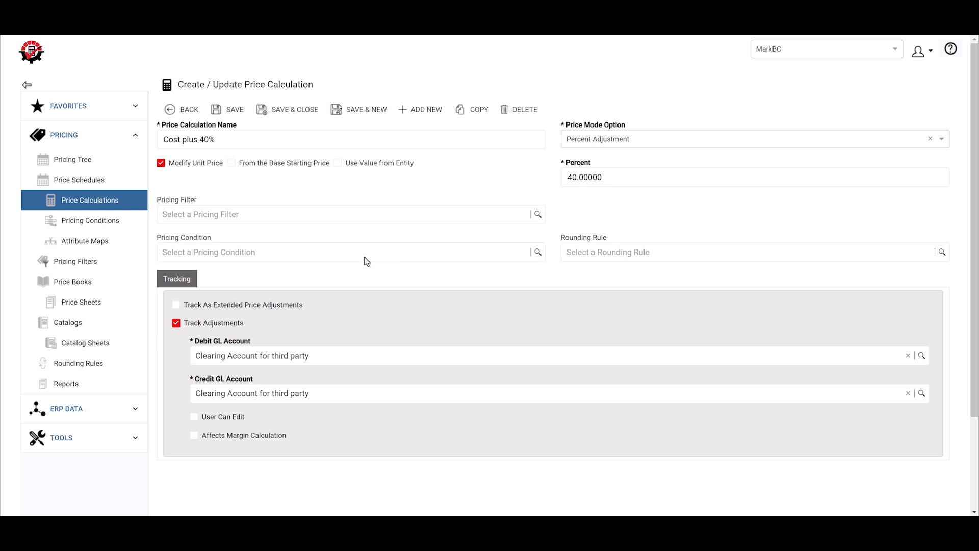
left_click(257, 257)
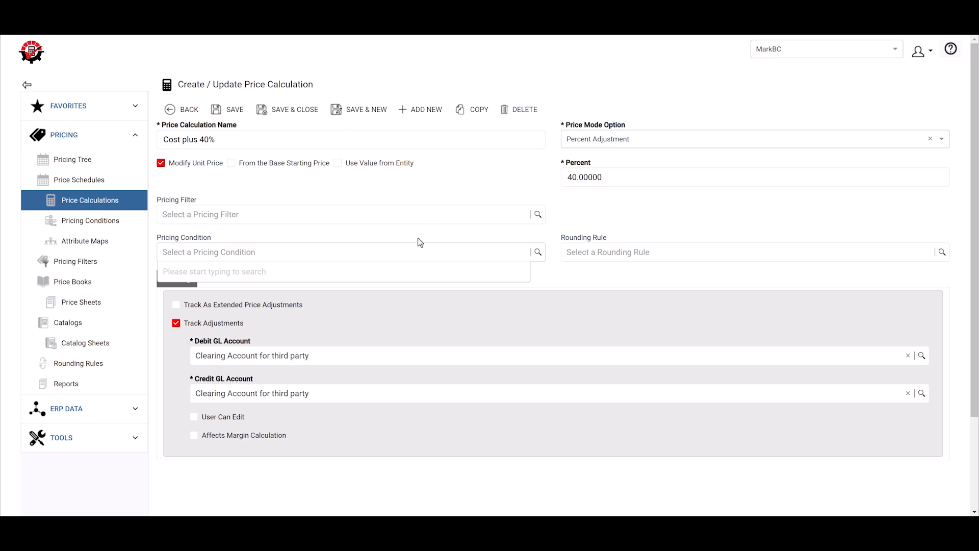
left_click(628, 255)
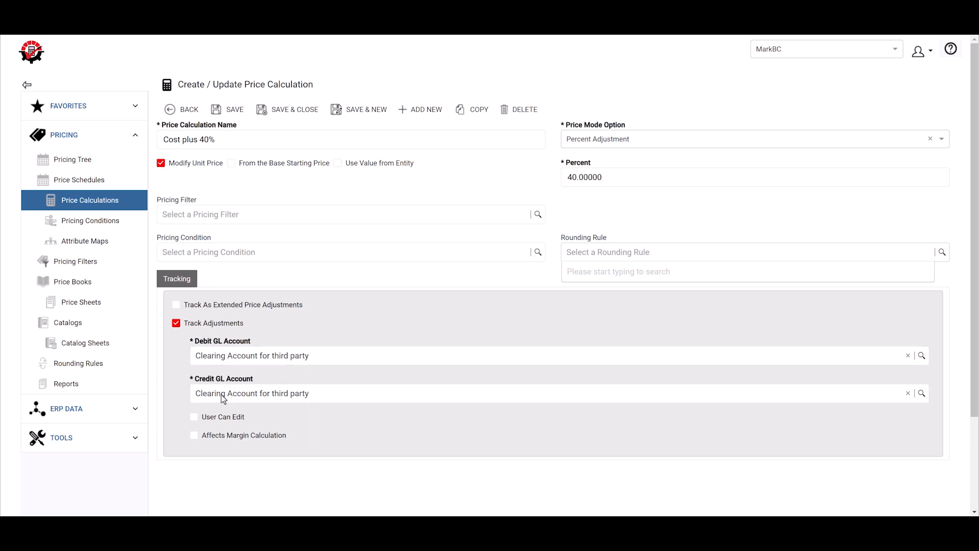
left_click(268, 357)
left_click(896, 331)
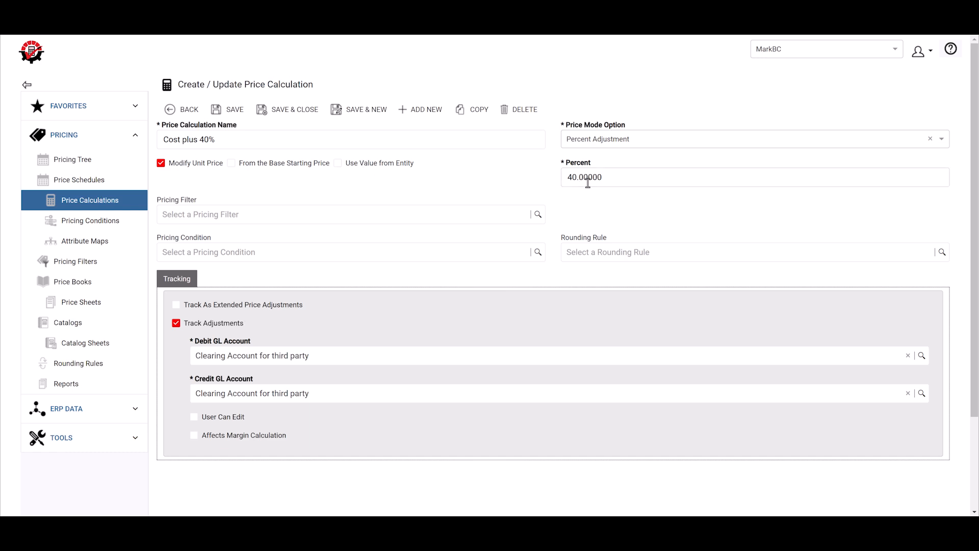
left_click(190, 167)
left_click(188, 163)
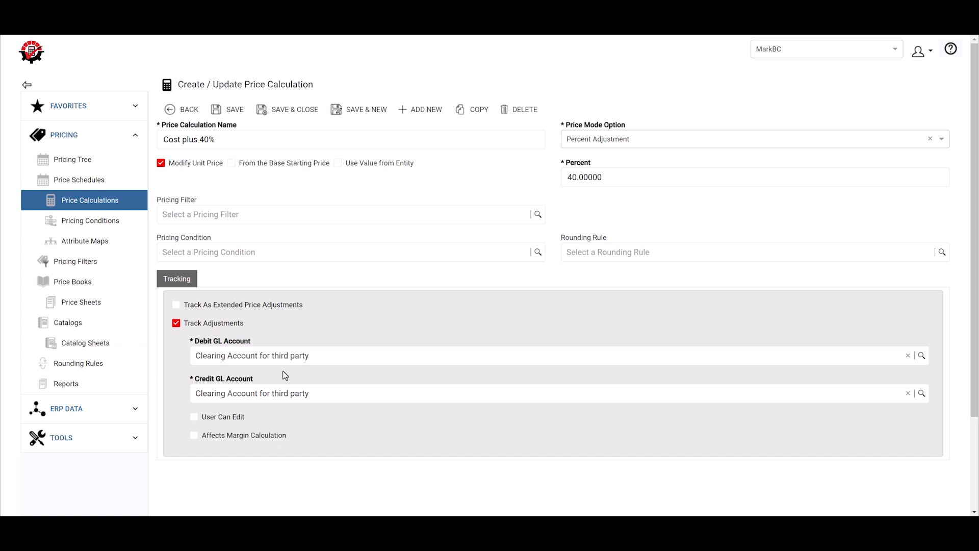
left_click(283, 355)
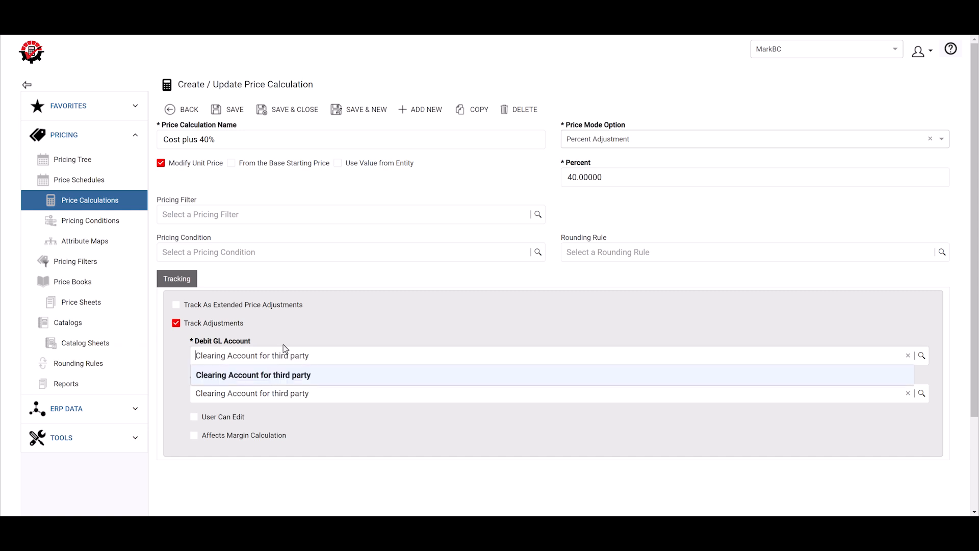
left_click(349, 185)
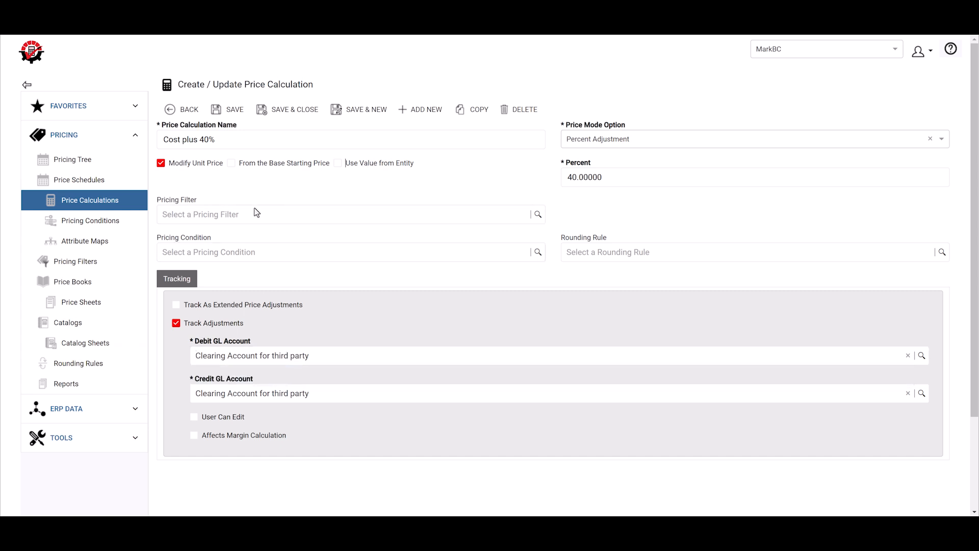
Leave the price calculation without further changes and open the BOGO - Buy 1 Get 1 pricing condition
left_click(86, 230)
left_click(595, 127)
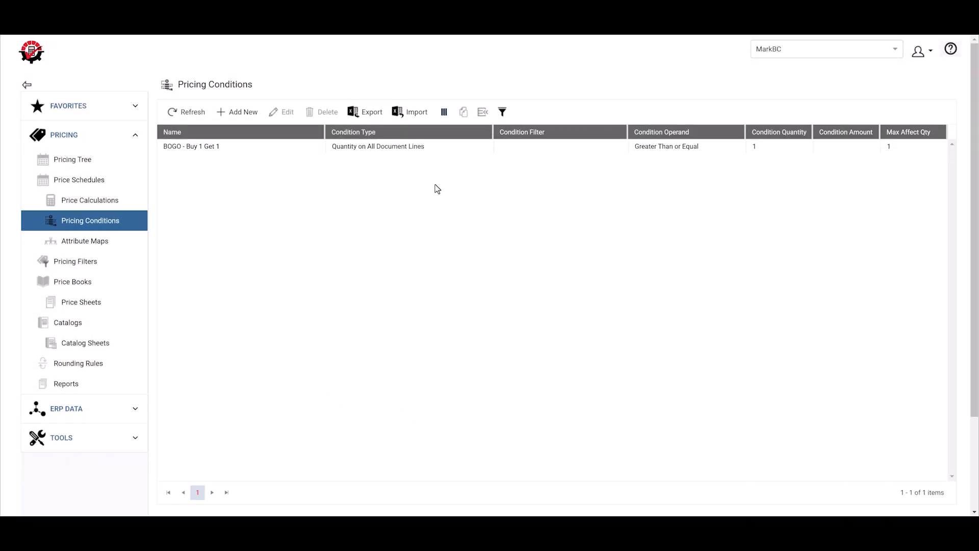
double_click(246, 150)
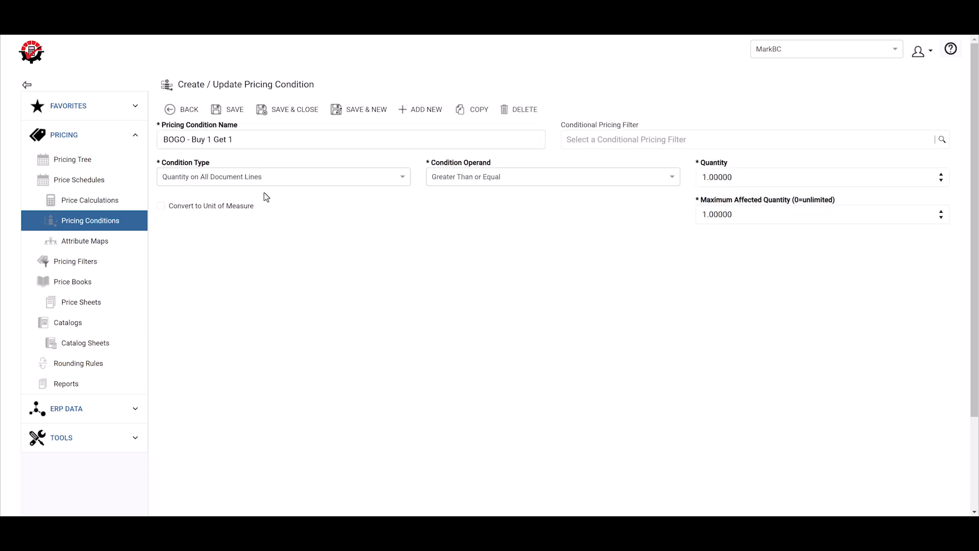
Examine the condition's available condition types and operands, its quantity and its conditional pricing filter
left_click(188, 187)
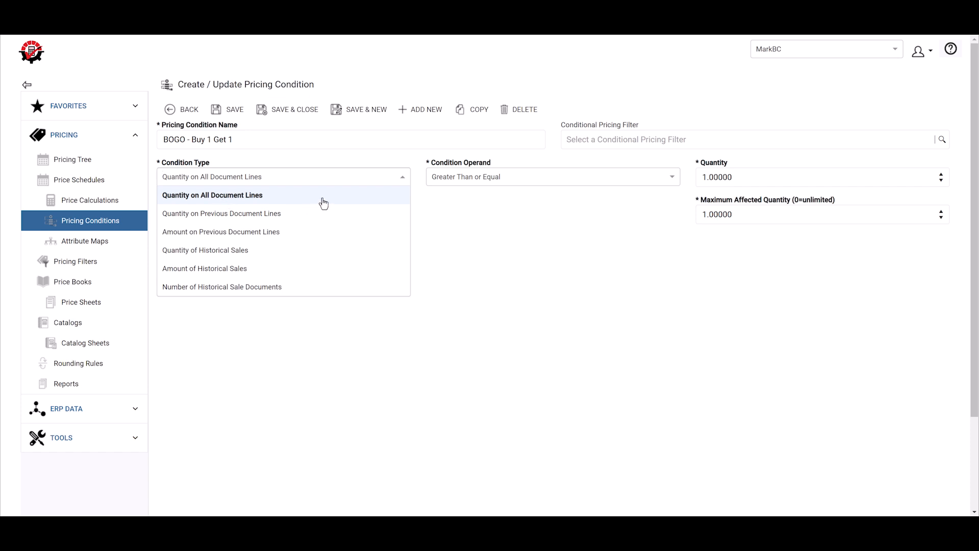
left_click(785, 177)
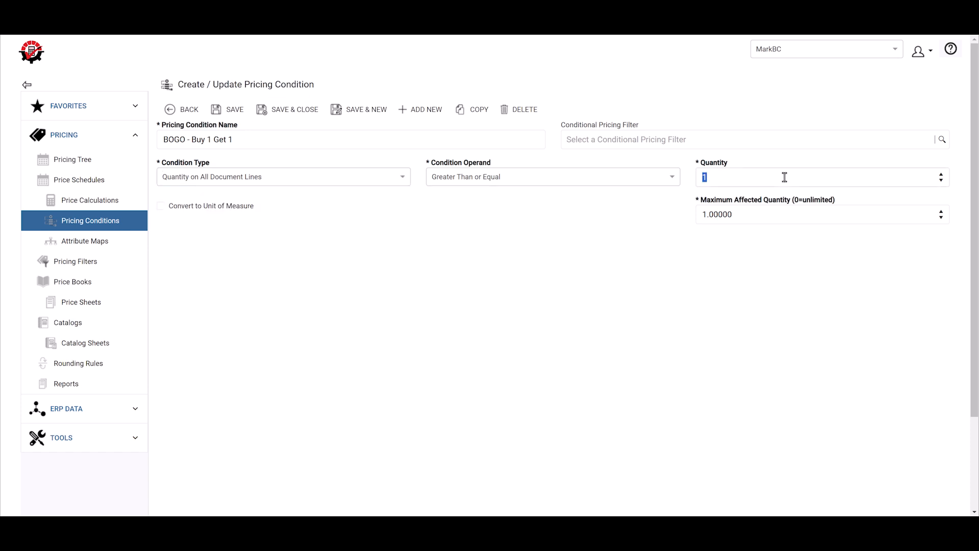
left_click(584, 143)
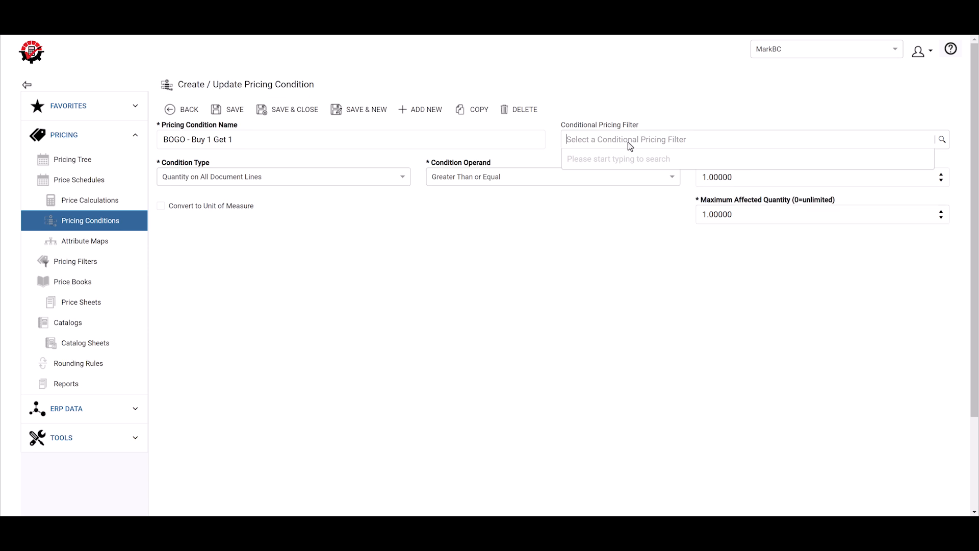
left_click(754, 255)
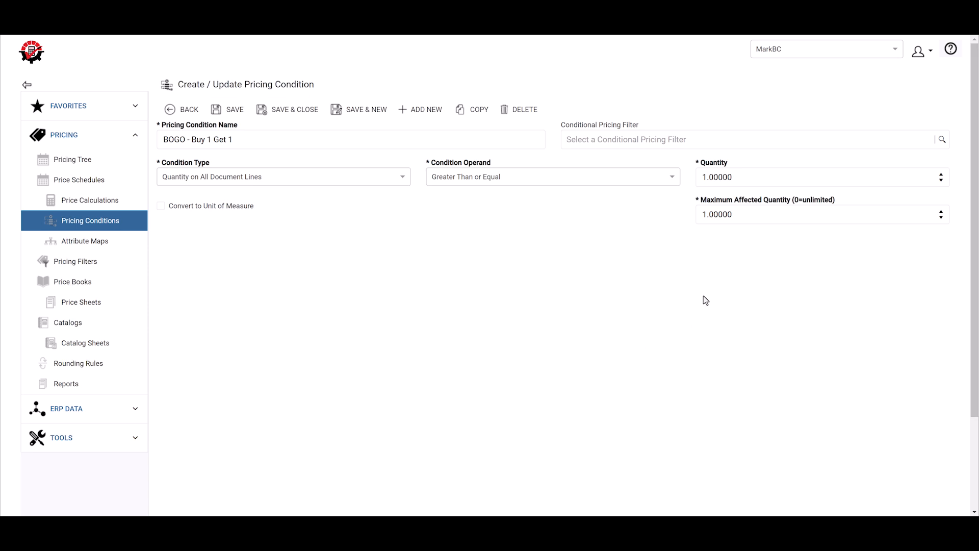
left_click(609, 141)
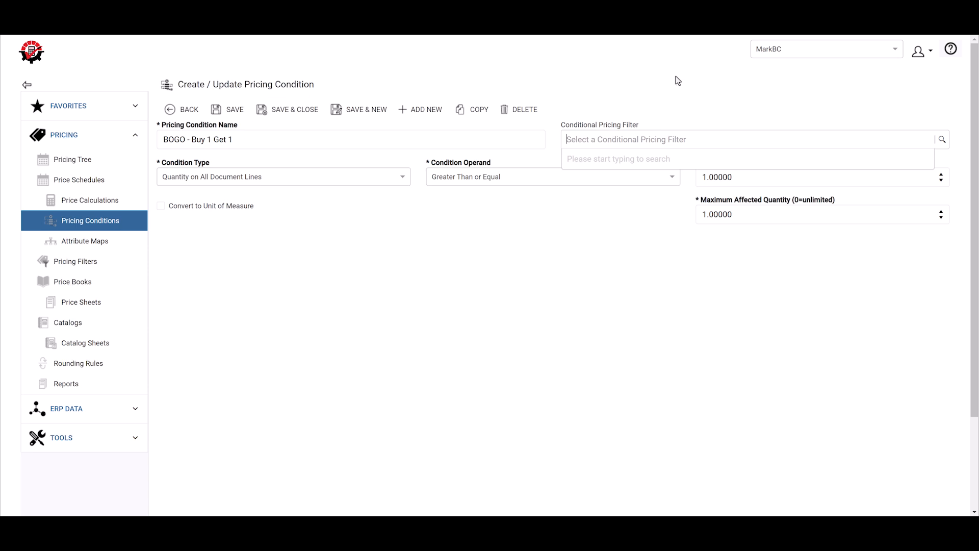
left_click(608, 149)
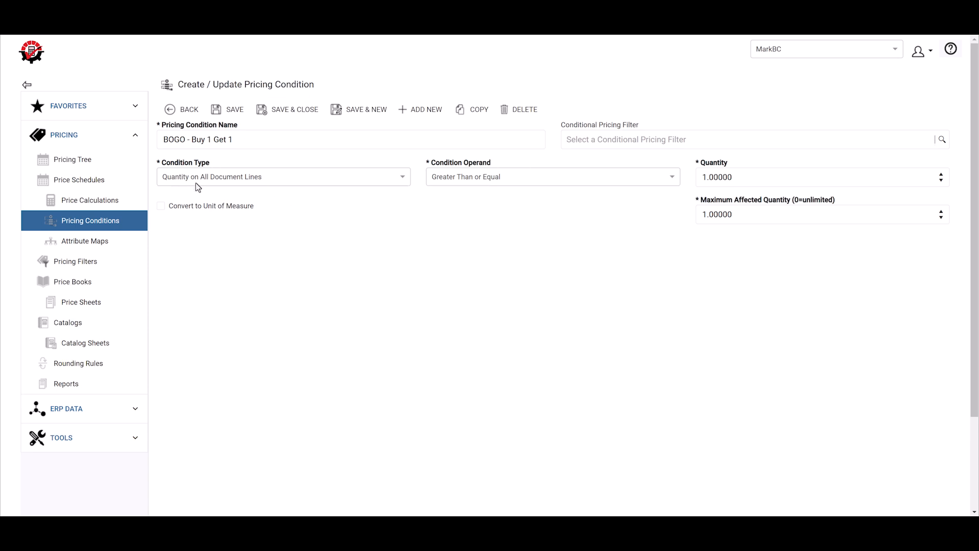
left_click(374, 184)
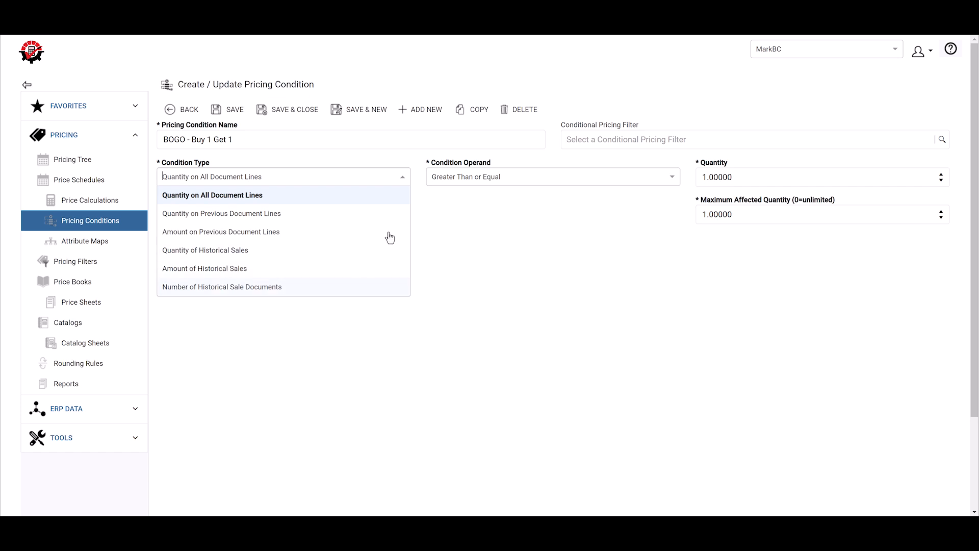
left_click(503, 178)
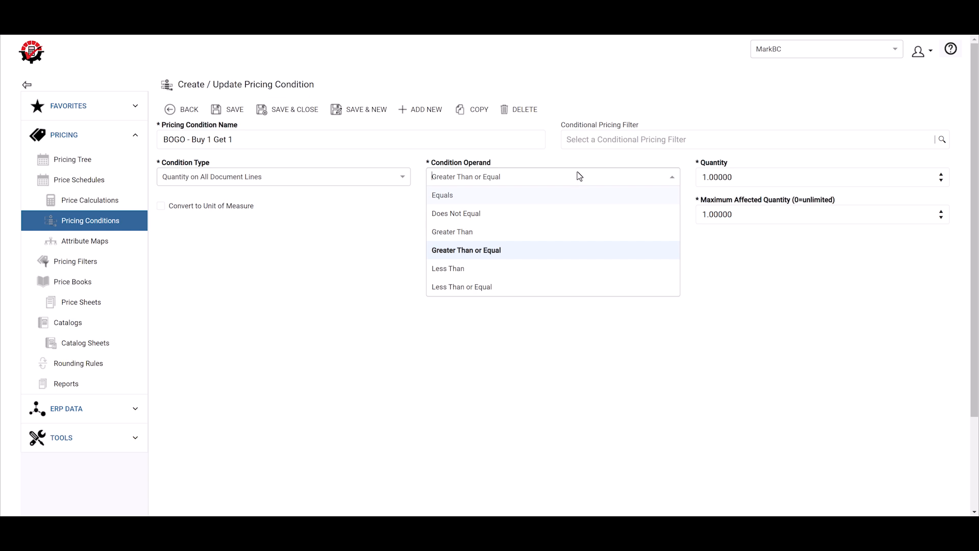
Try 2 for the condition's quantity and maximum affected quantity, then reset both to 1
left_click(766, 173)
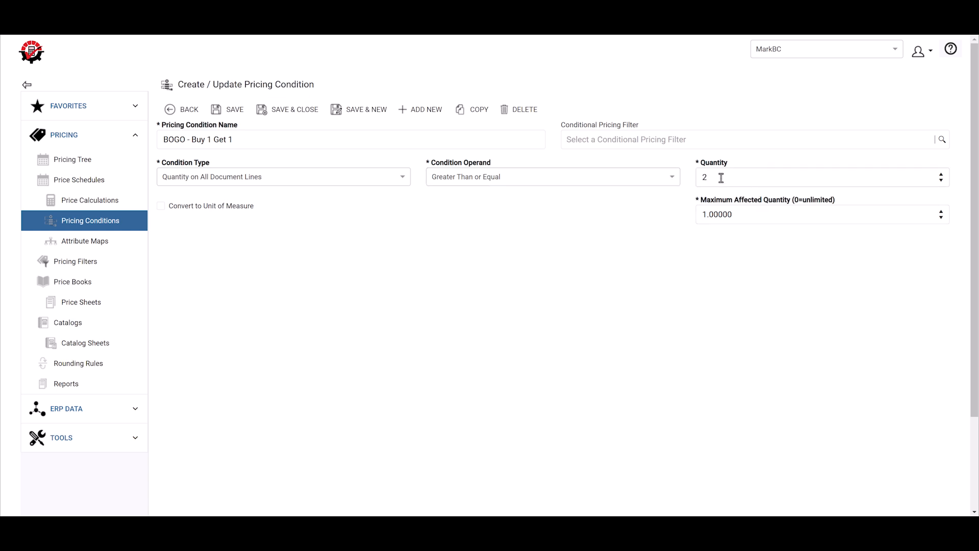
key("BackSpace")
type("1")
left_click(747, 212)
type("2")
key("BackSpace")
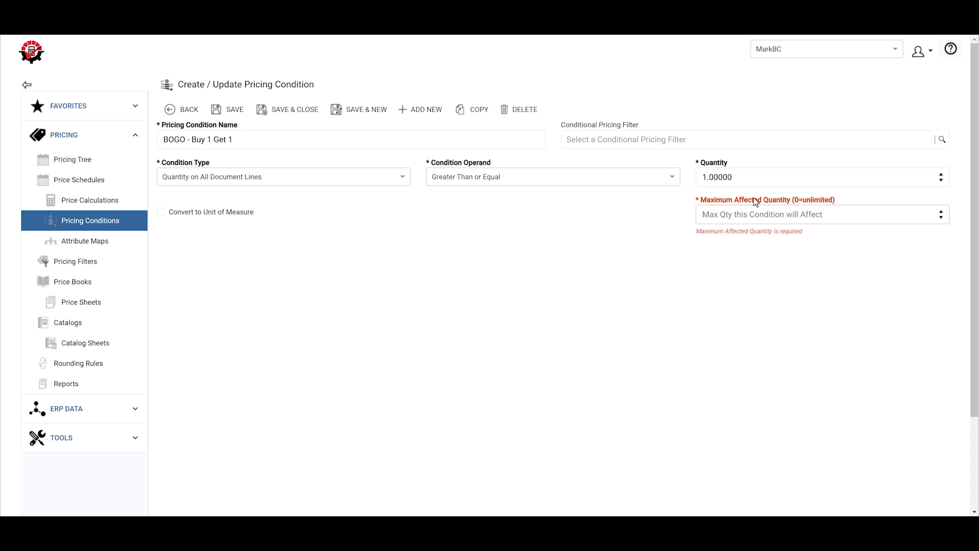
type("1")
Look through the pricing filters available for the condition, including Special location, and close the lookup without choosing one
left_click(645, 148)
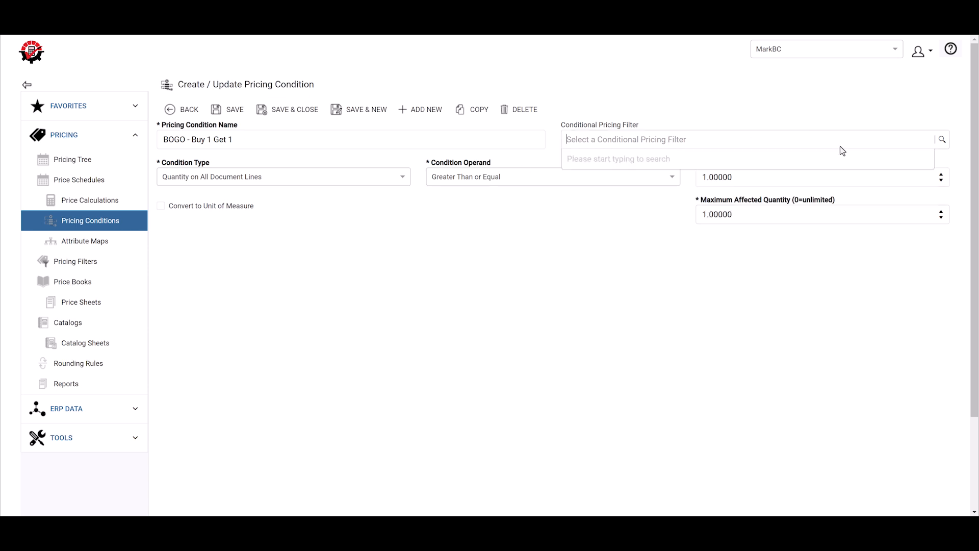
left_click(942, 140)
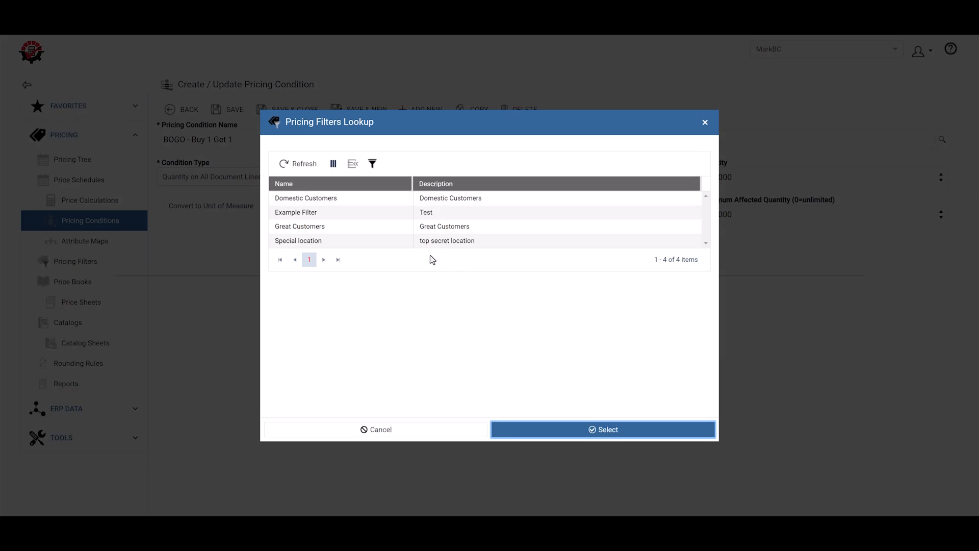
left_click(352, 243)
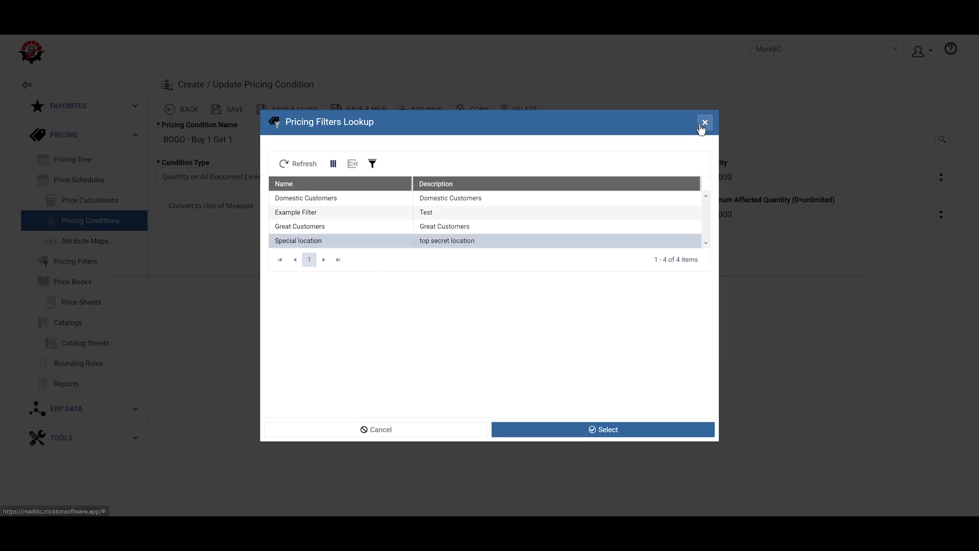
left_click(704, 122)
left_click(637, 139)
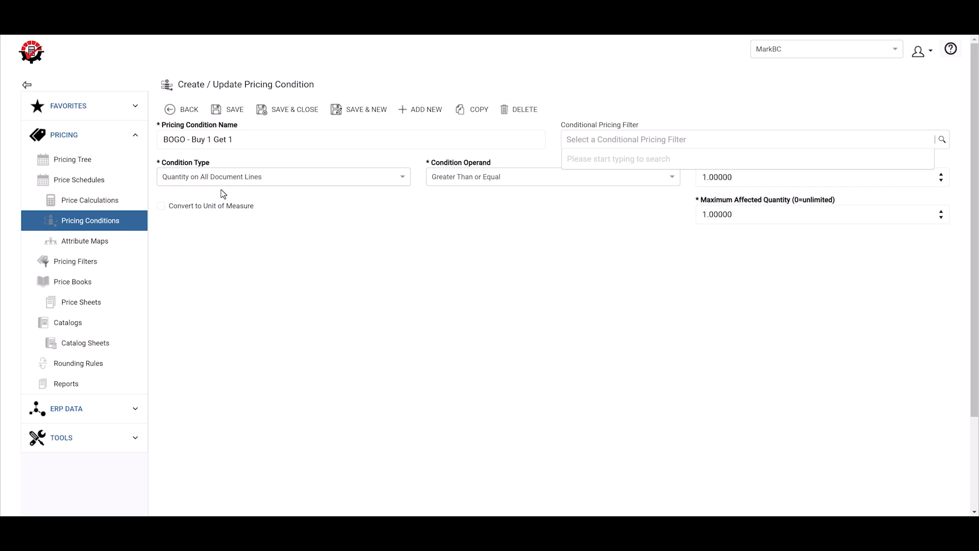
Leave the pricing condition without saving and start a new price calculation named Free Lasagna
left_click(103, 200)
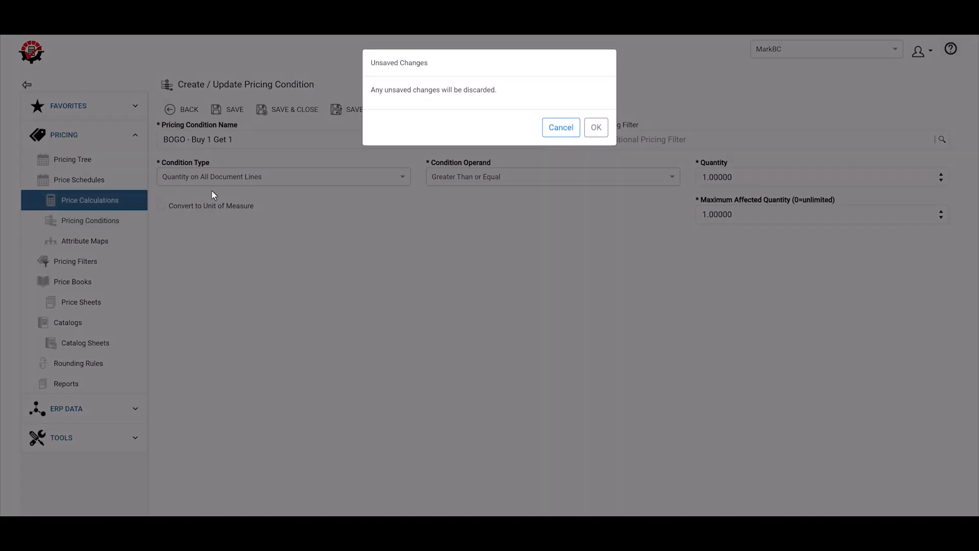
left_click(591, 128)
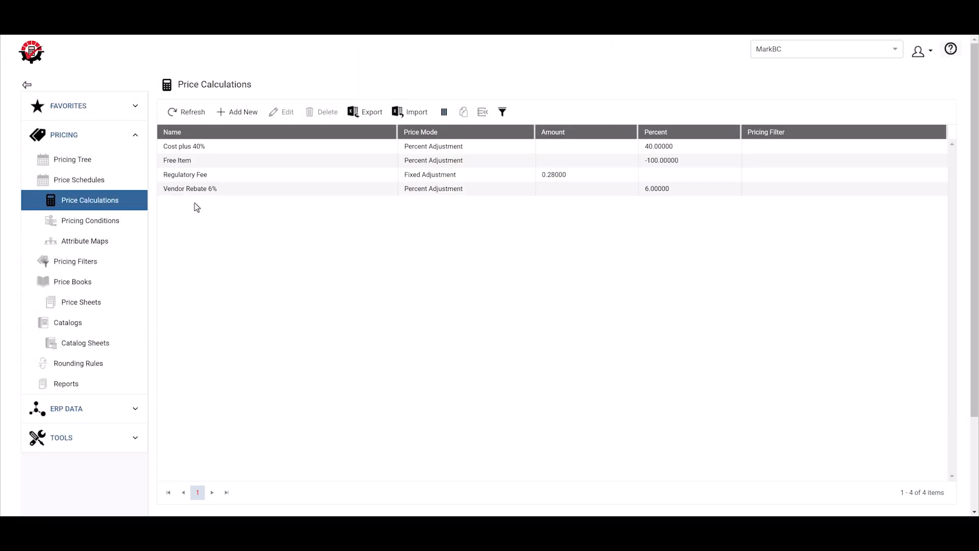
left_click(232, 113)
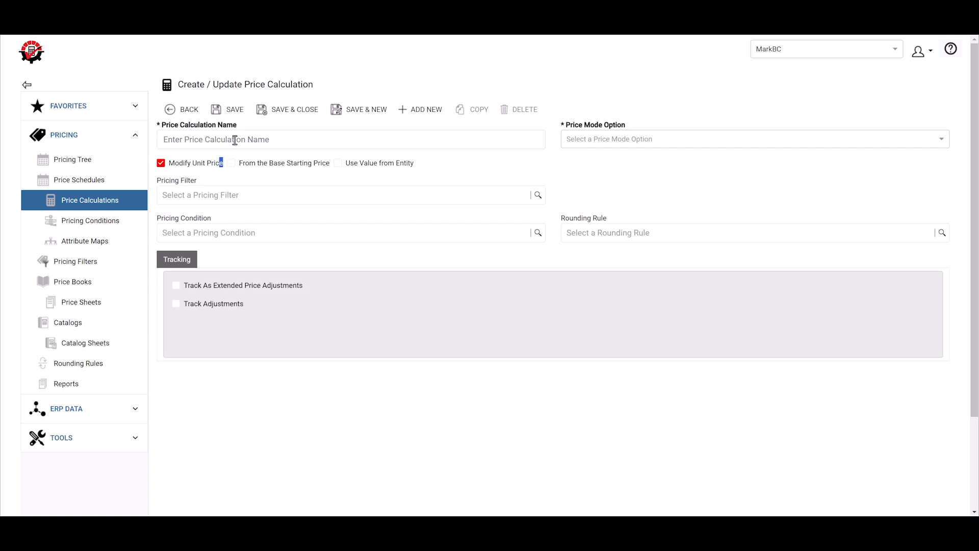
left_click(234, 139)
type("Free Lazagna")
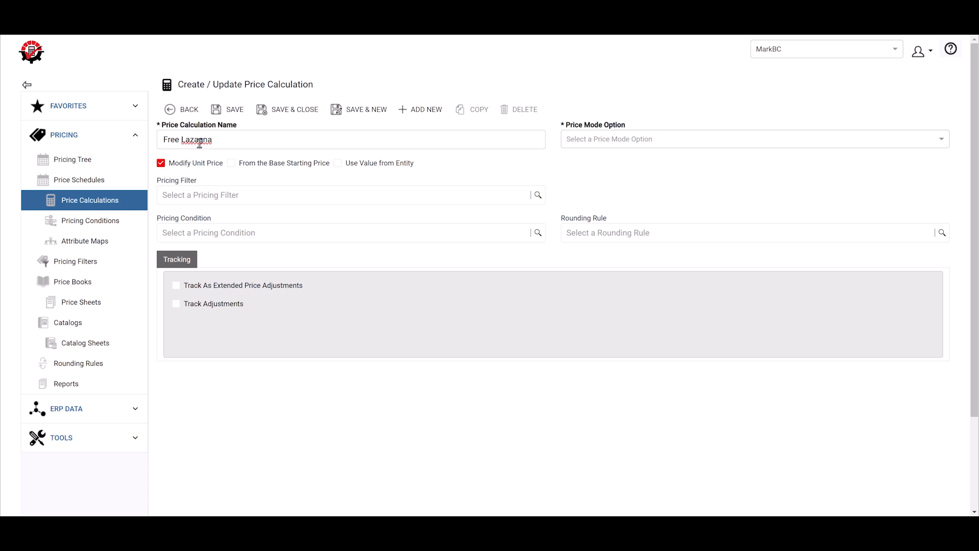
right_click(198, 141)
left_click(225, 157)
Give the new calculation the Percent Adjustment price mode with a percent of -100
left_click(655, 145)
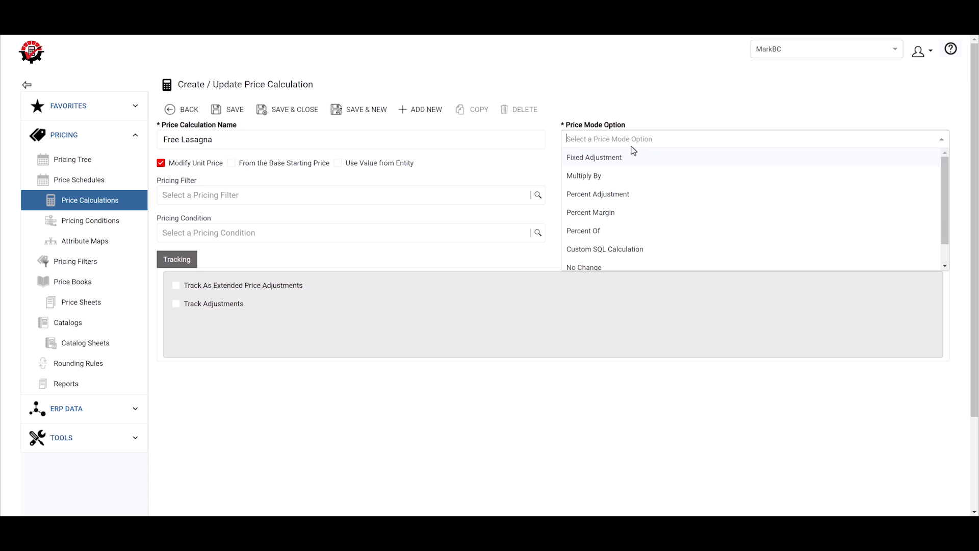
left_click(599, 196)
left_click(603, 173)
type("-10")
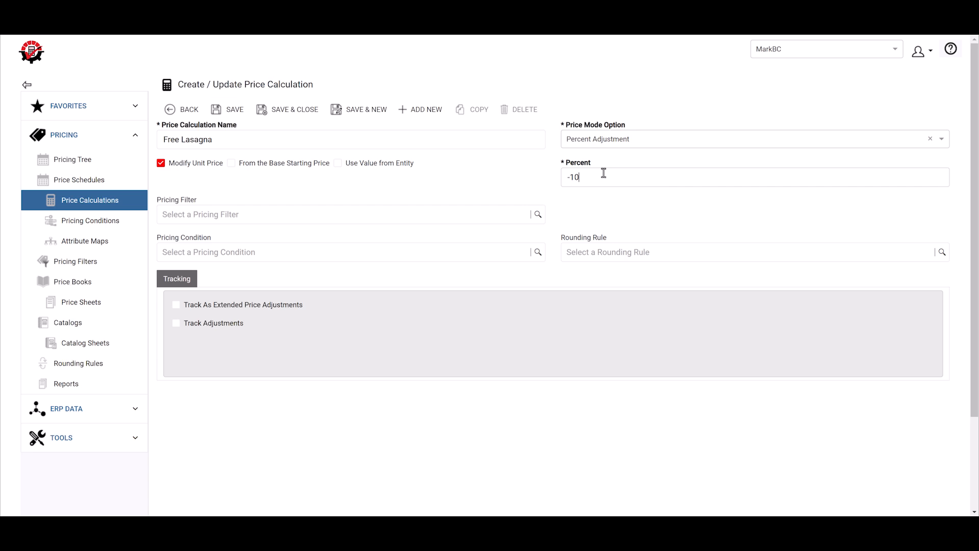
type("0")
Look through the available pricing filters and search for lasagna, leaving the calculation's filter empty
left_click(537, 214)
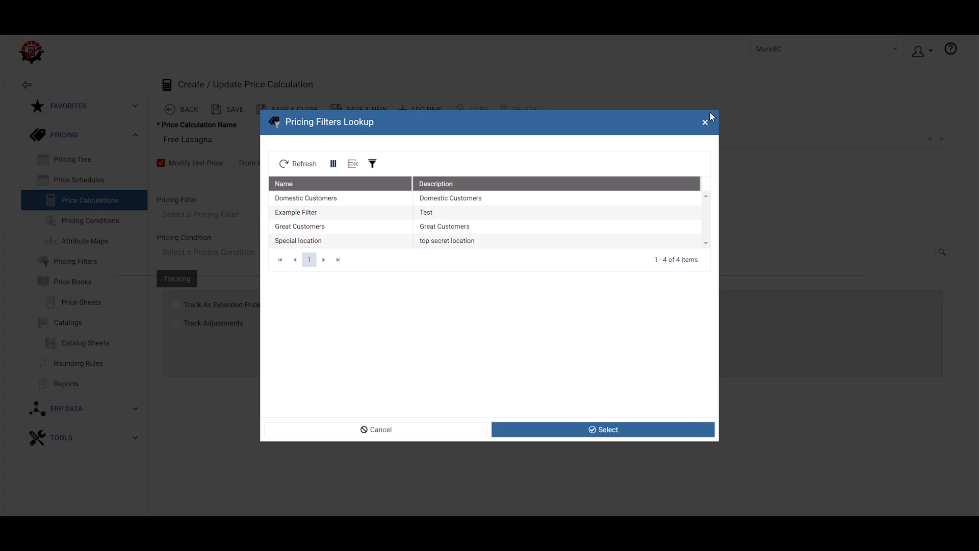
left_click(705, 128)
left_click(229, 219)
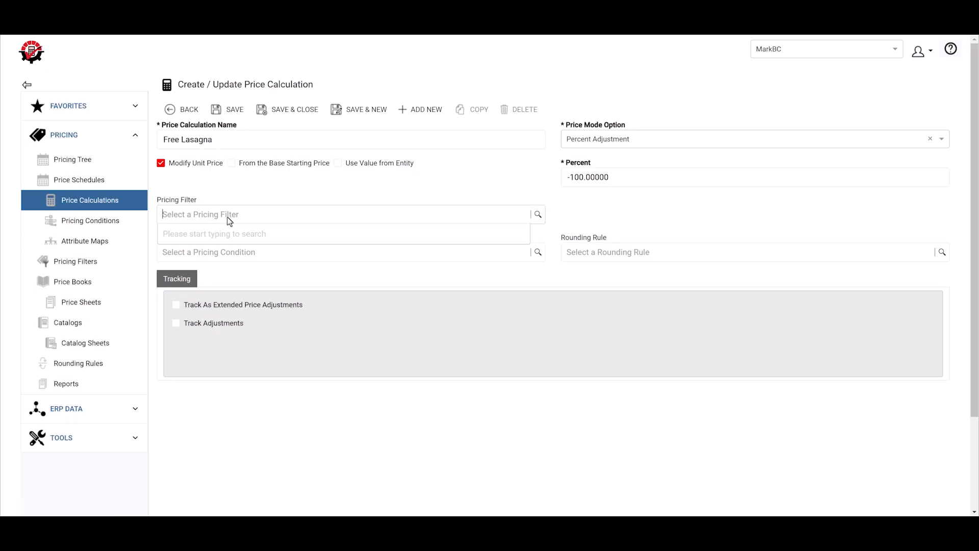
type("lasagna")
left_click(635, 207)
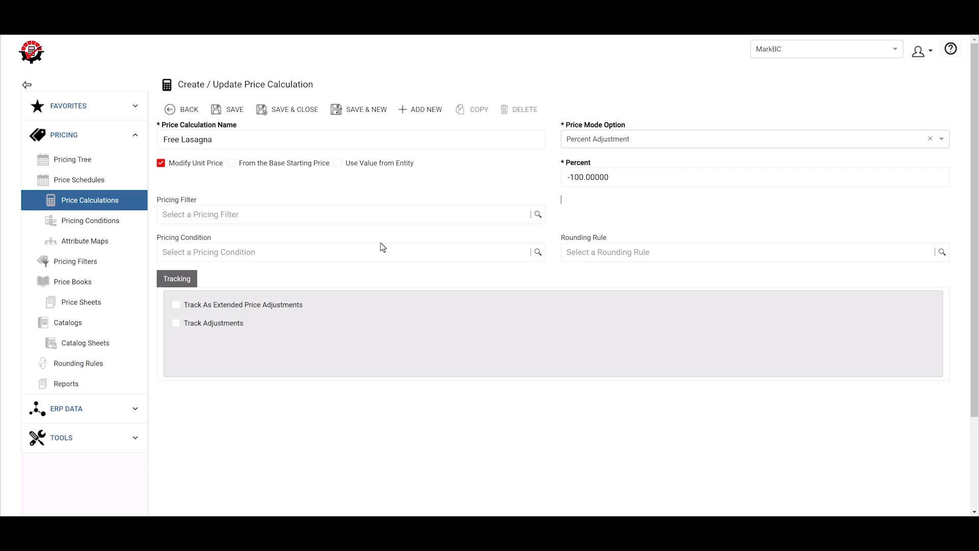
Try the BOGO - Buy 1 Get 1 pricing condition on the calculation, clear it and discard the new calculation
left_click(294, 257)
left_click(537, 252)
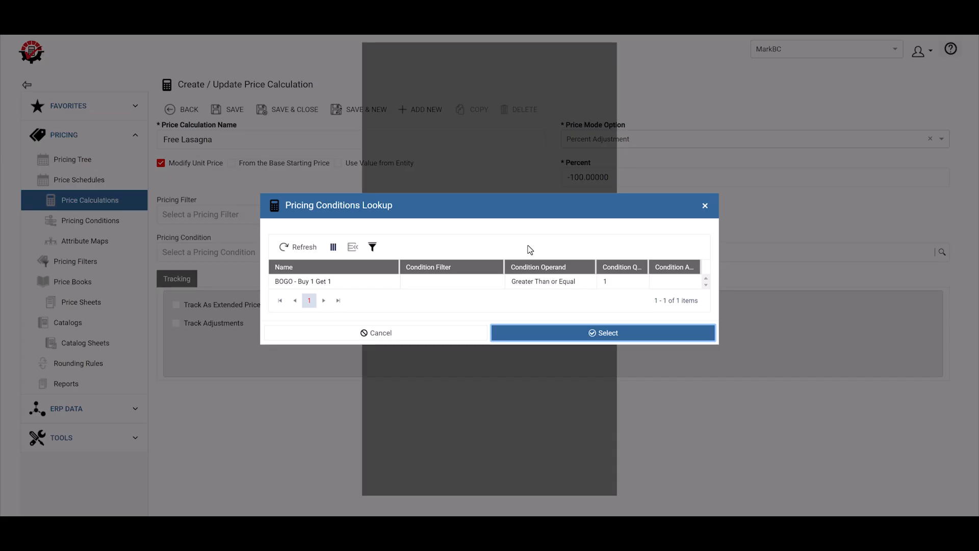
double_click(329, 285)
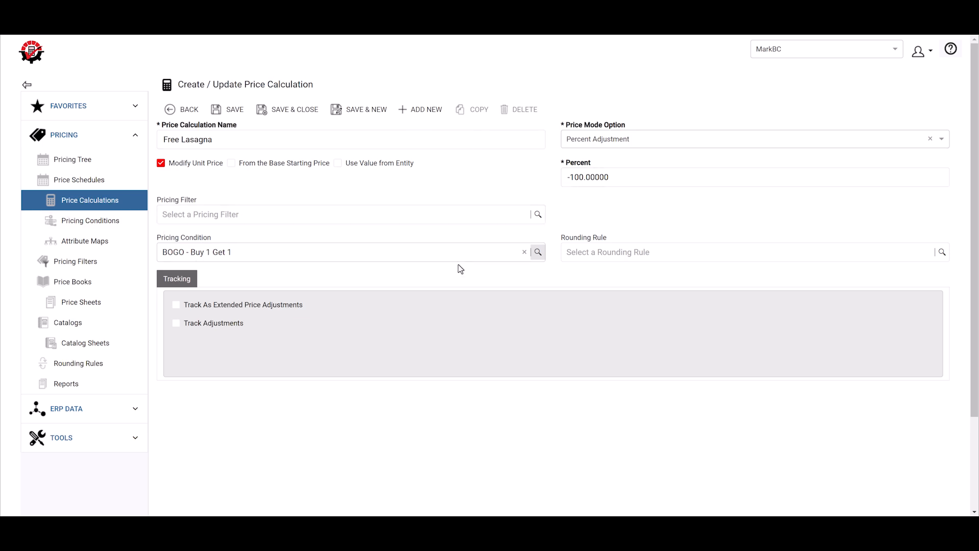
left_click(524, 252)
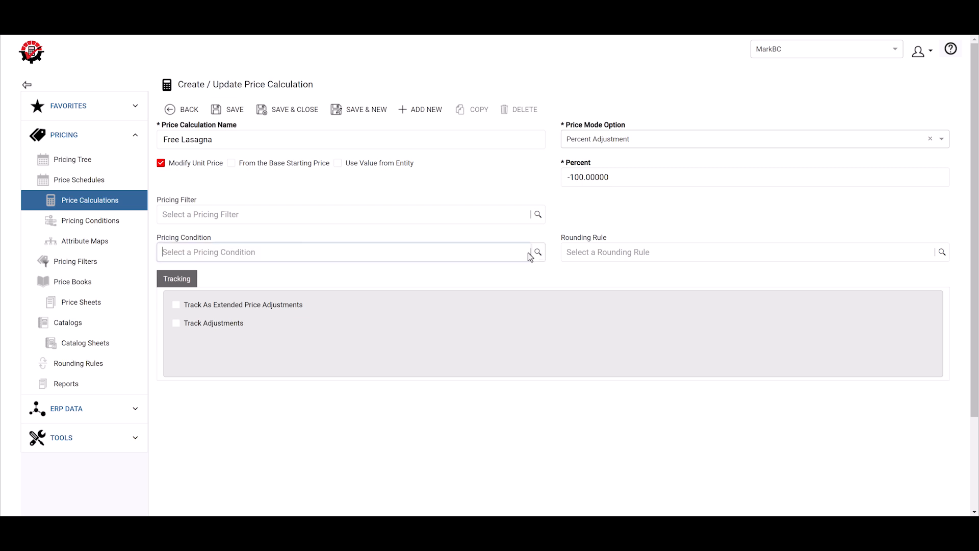
left_click(176, 109)
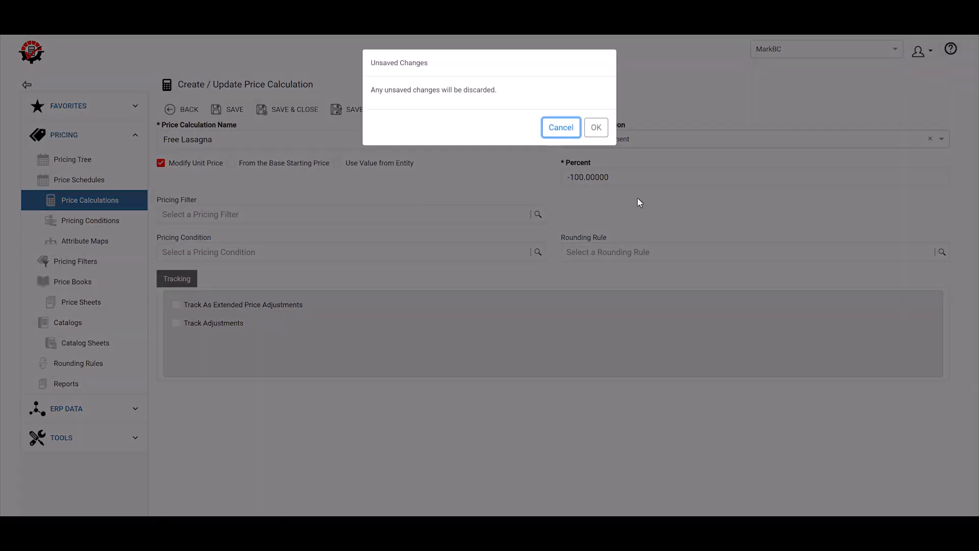
left_click(596, 128)
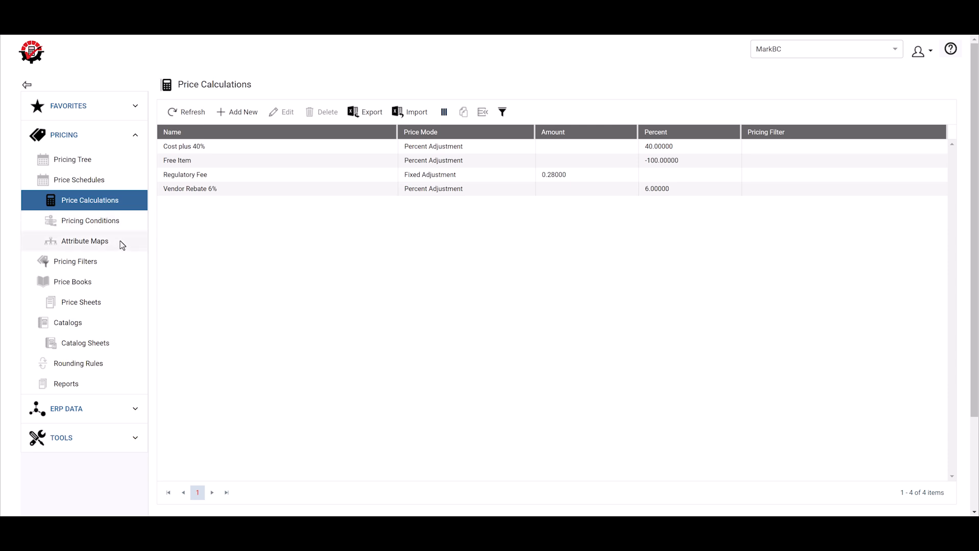
Open the Main Price Book and examine the price sheets it contains
left_click(109, 278)
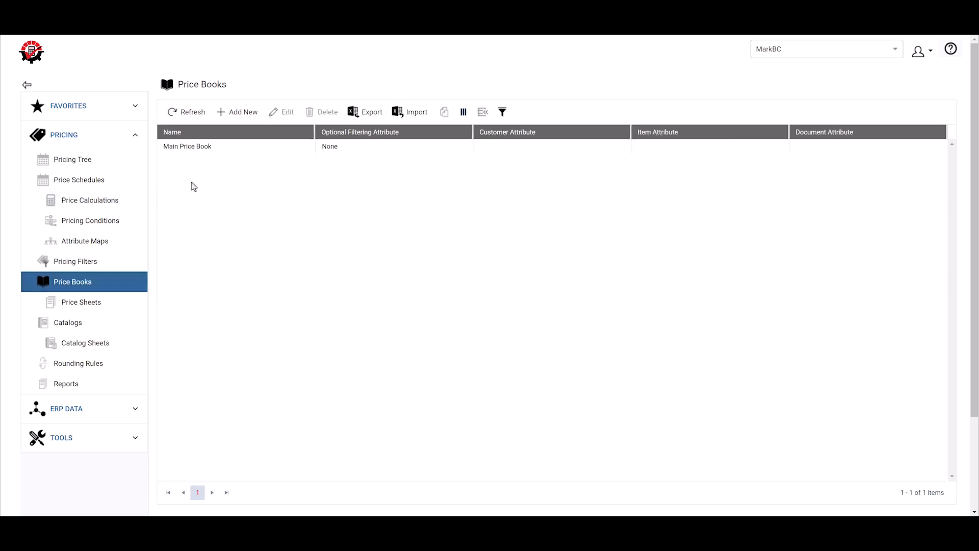
double_click(289, 148)
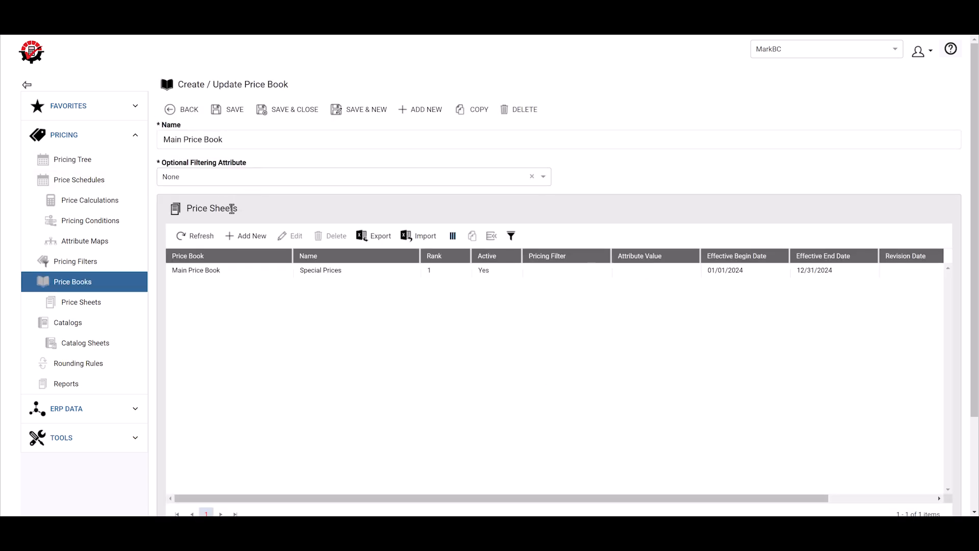
left_click_drag(181, 209, 270, 209)
left_click(272, 210)
Open the Cust Price Group One price schedule and try Price Book as its price source with the Main Price Book
left_click(81, 188)
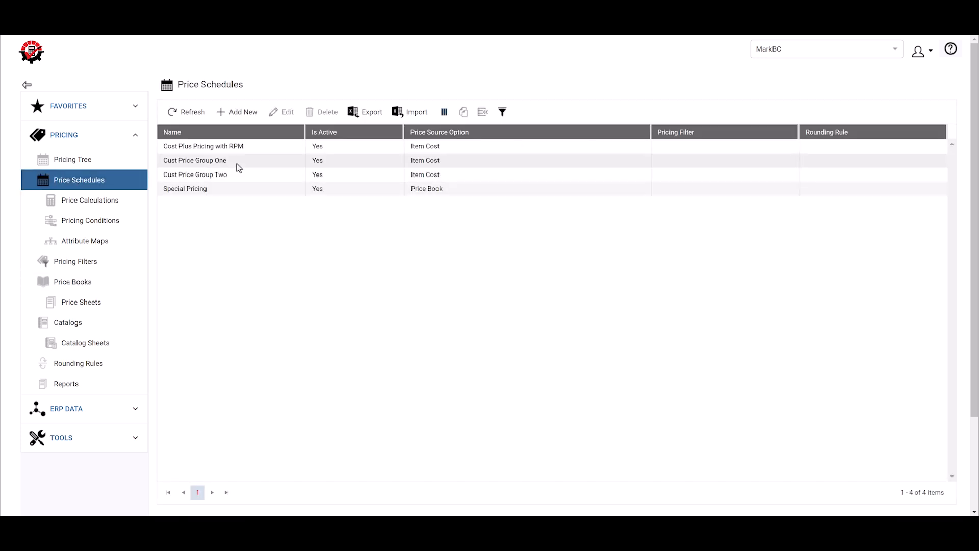
double_click(238, 164)
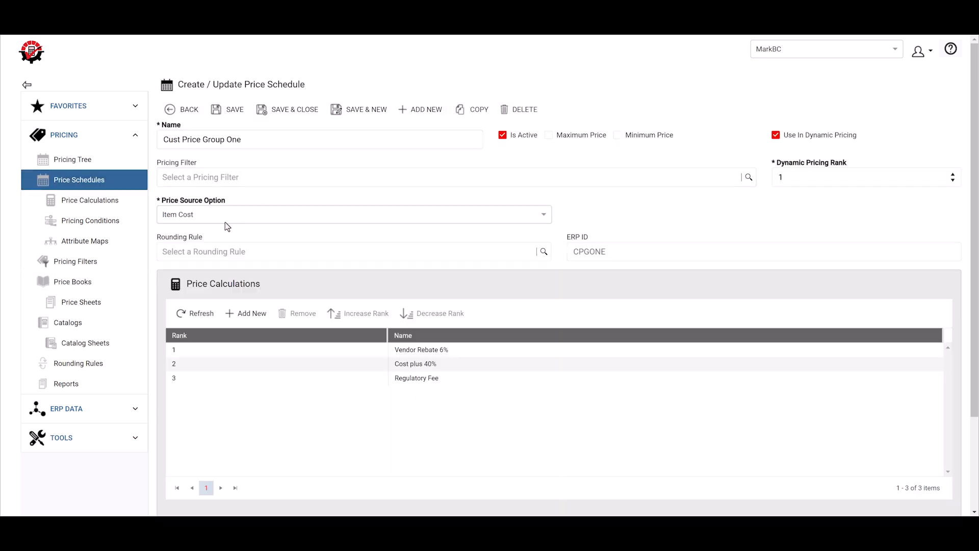
left_click(175, 217)
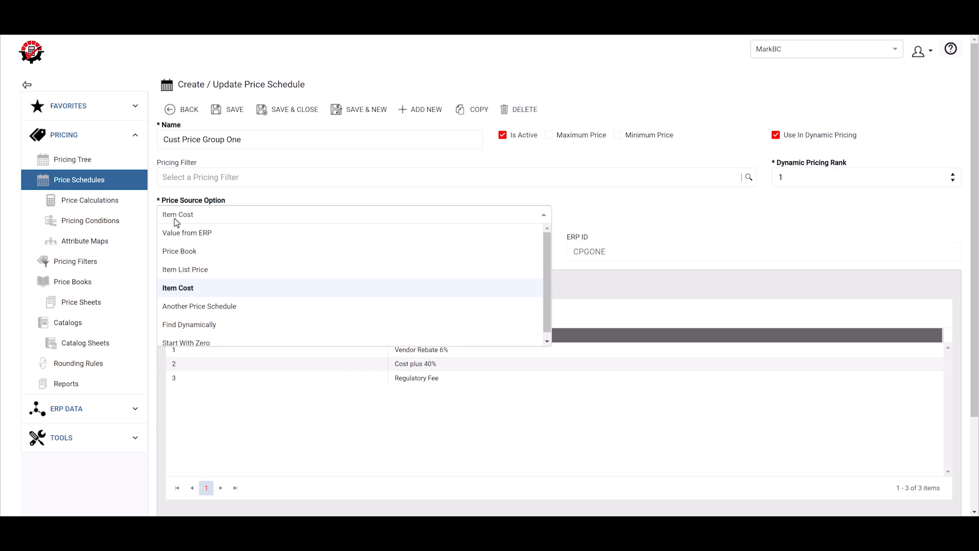
left_click(192, 252)
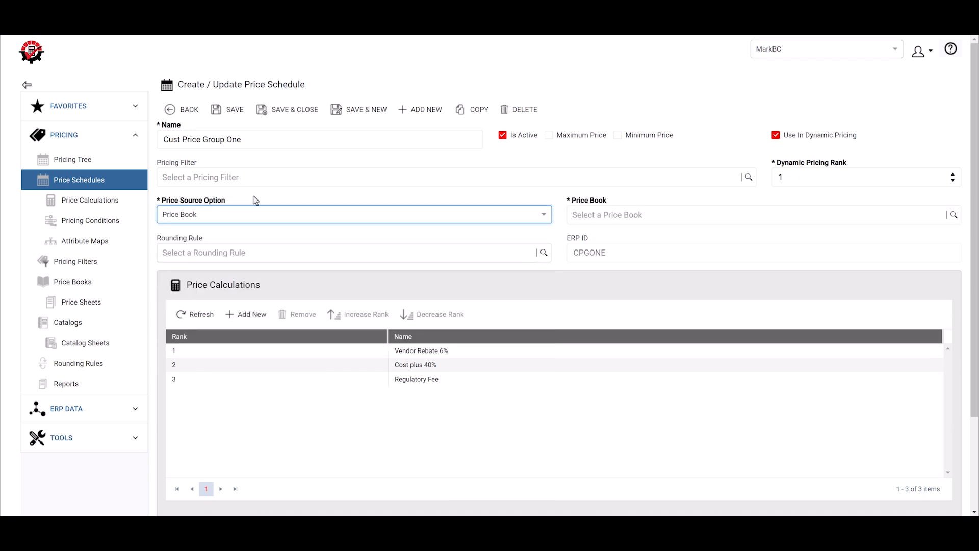
left_click(953, 215)
double_click(350, 191)
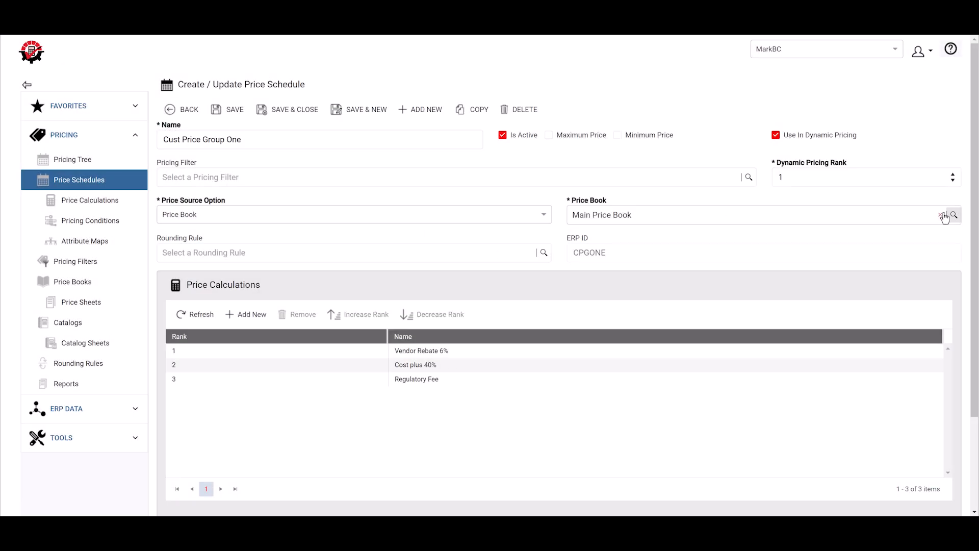
Clear the schedule's price book and set the price source back to Item Cost
left_click(940, 214)
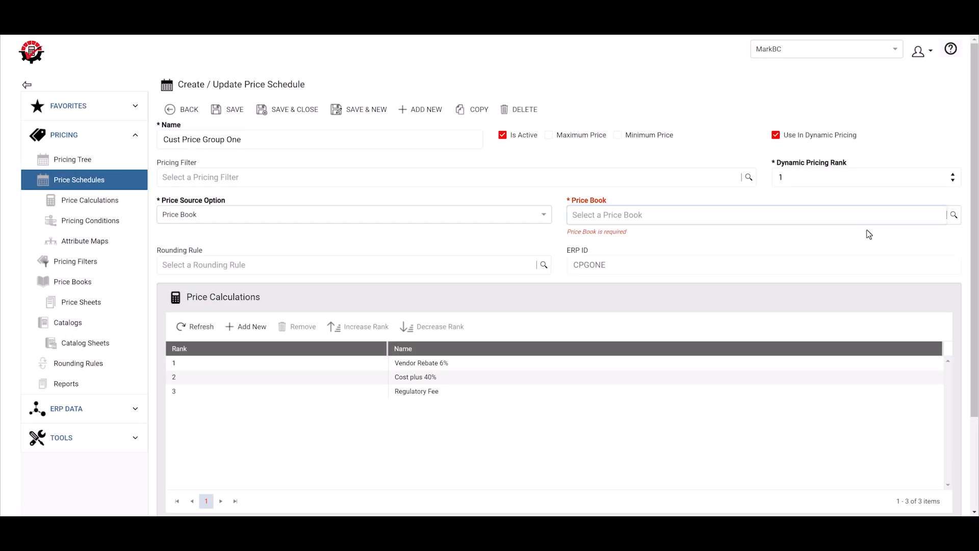
left_click(505, 217)
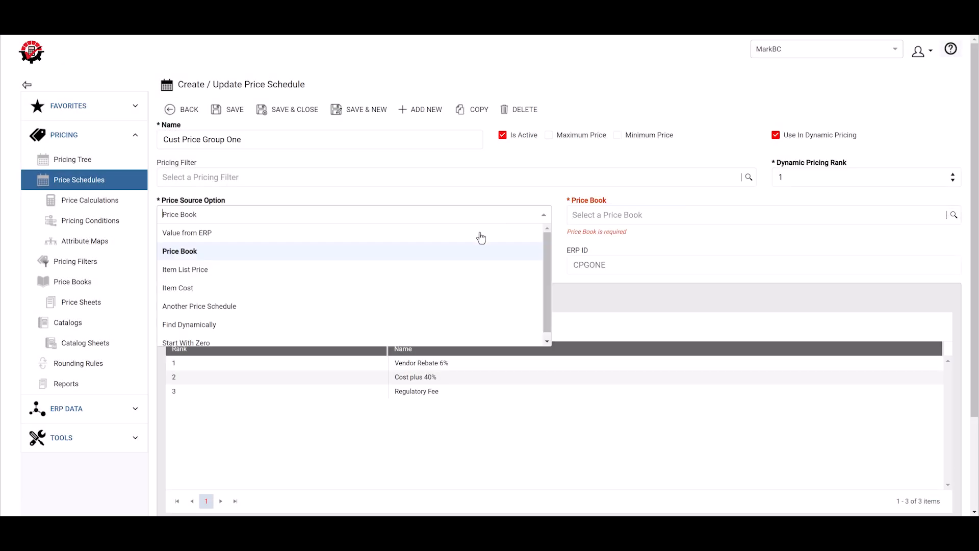
left_click(198, 289)
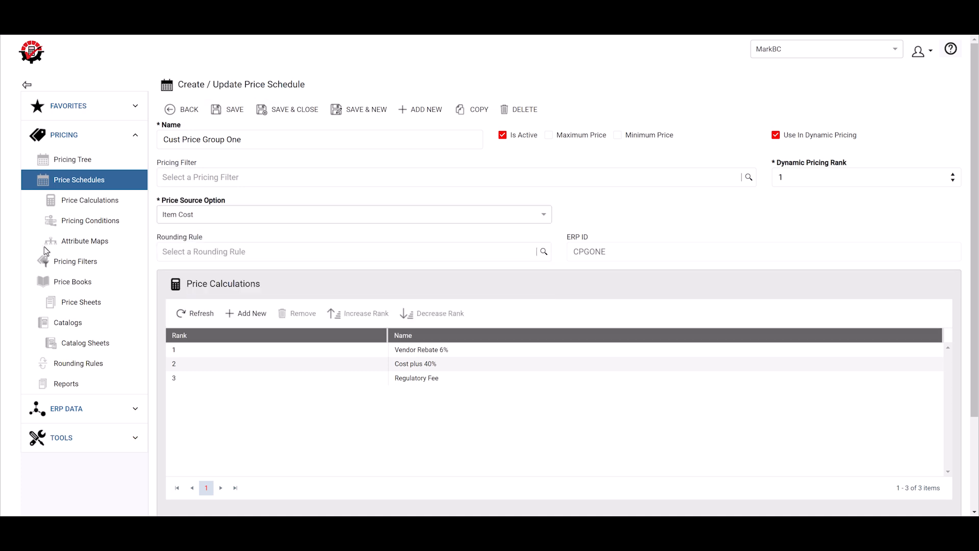
Discard the unsaved price schedule changes and open the Special Prices price sheet
left_click(88, 301)
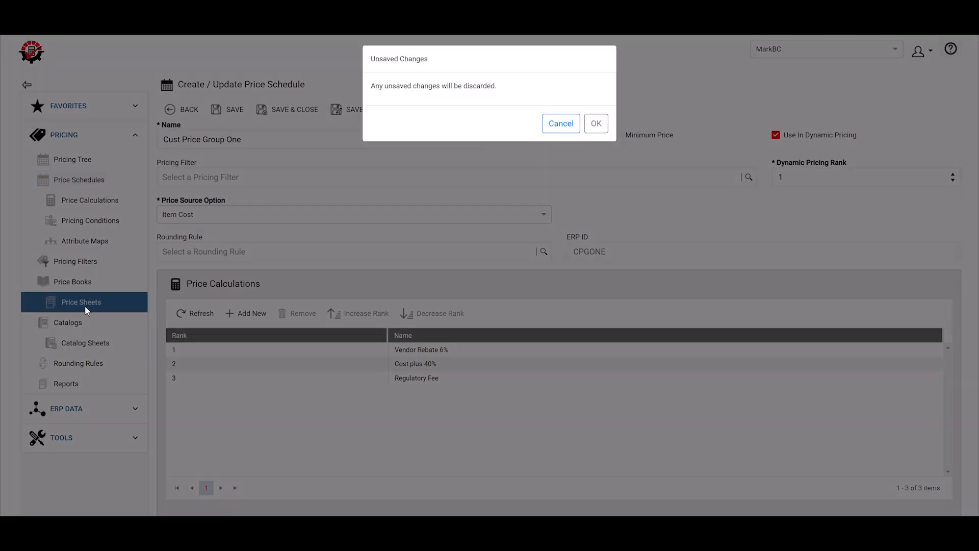
left_click(594, 132)
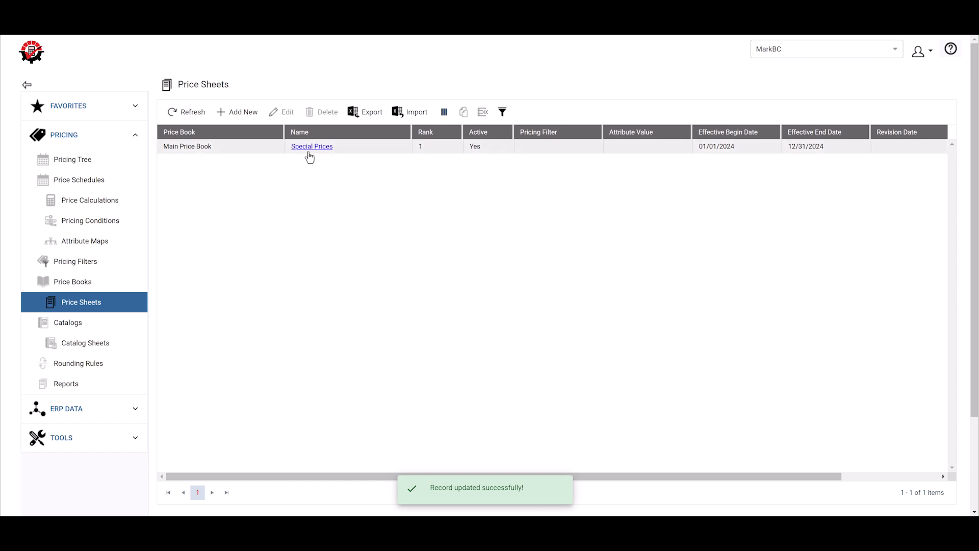
left_click(407, 150)
double_click(407, 150)
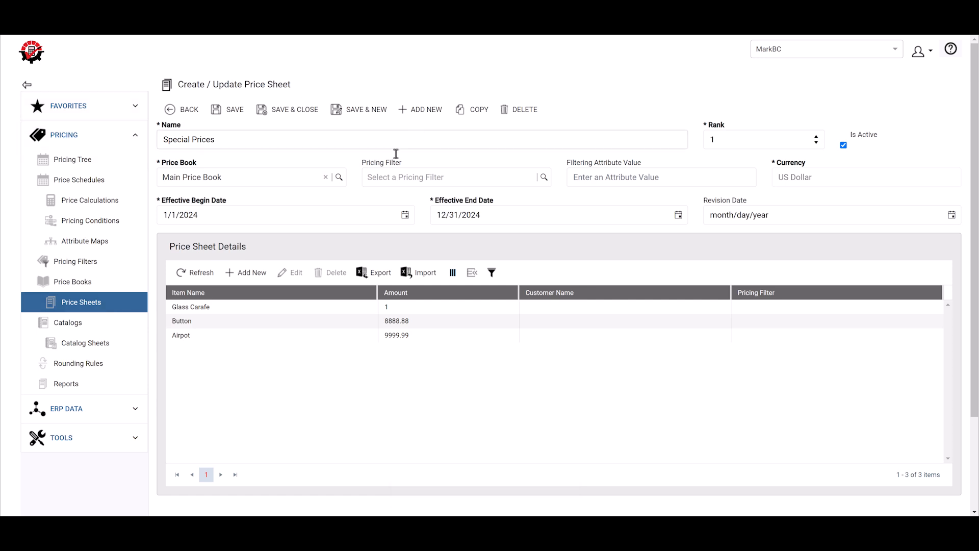
Examine the price sheet's pricing filter, rank and effective begin date
left_click(405, 178)
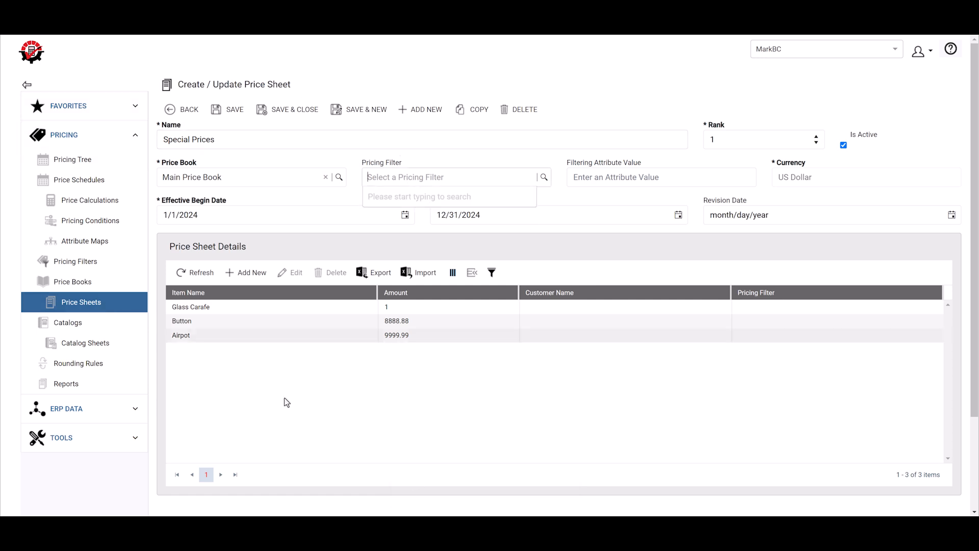
left_click(318, 444)
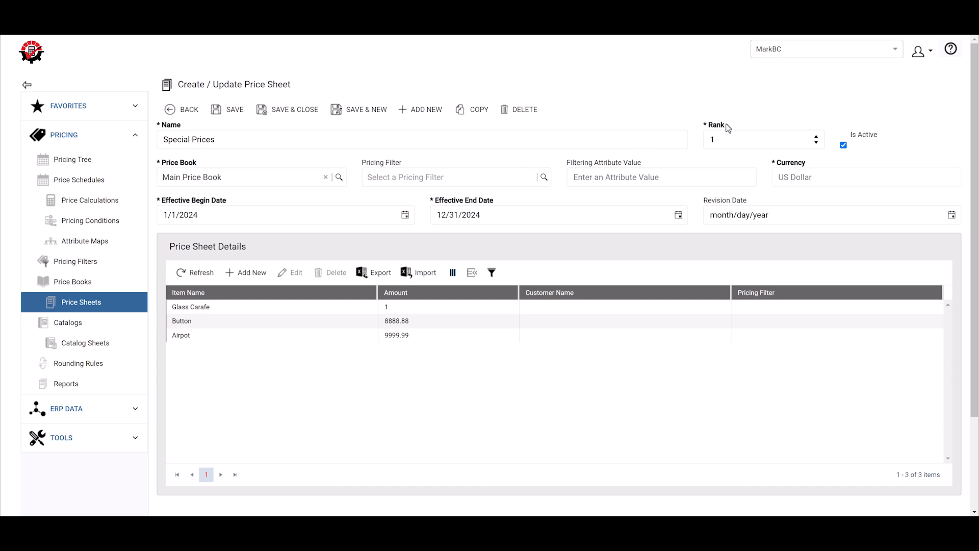
double_click(712, 141)
left_click(174, 217)
Open the Glass Carafe price sheet detail and examine the price of each quantity break
double_click(260, 307)
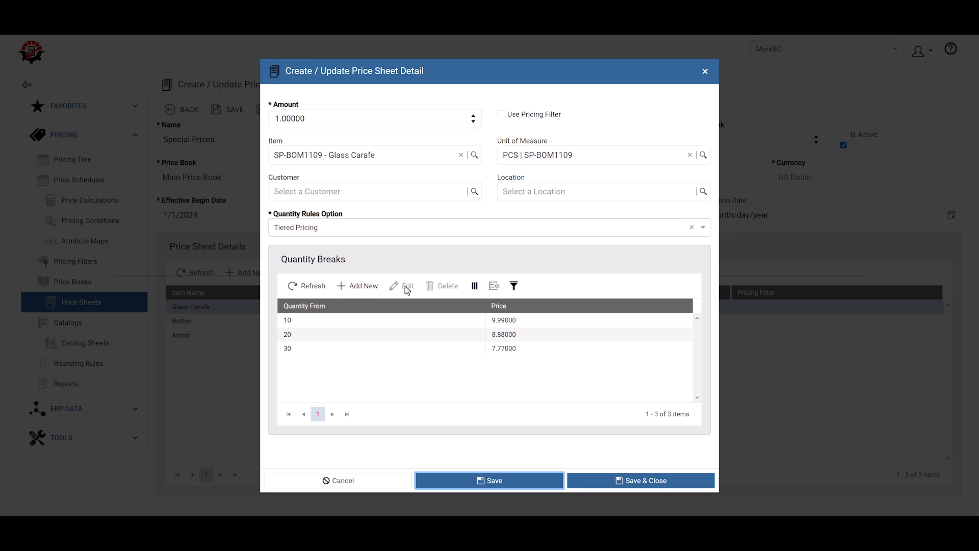
left_click(375, 319)
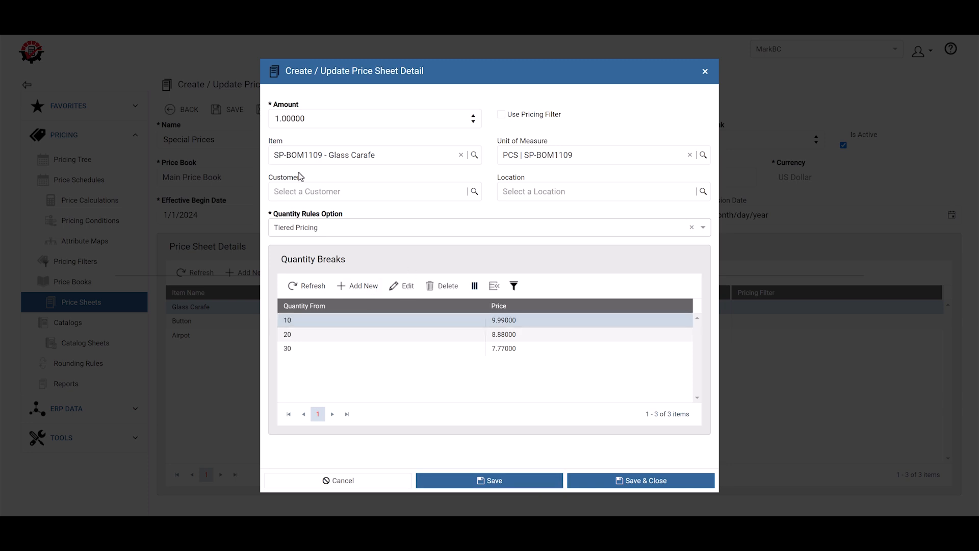
left_click(321, 321)
left_click(493, 321)
left_click(498, 334)
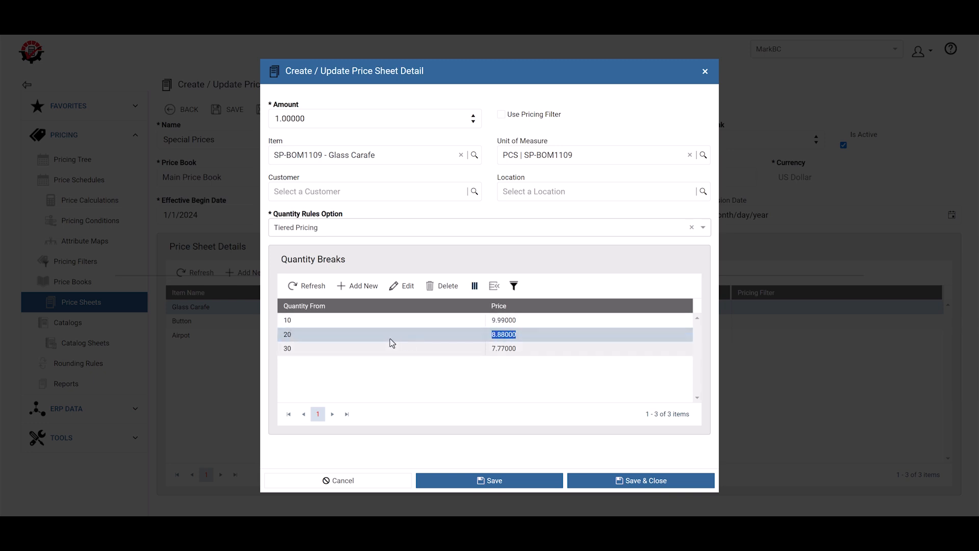
left_click(362, 351)
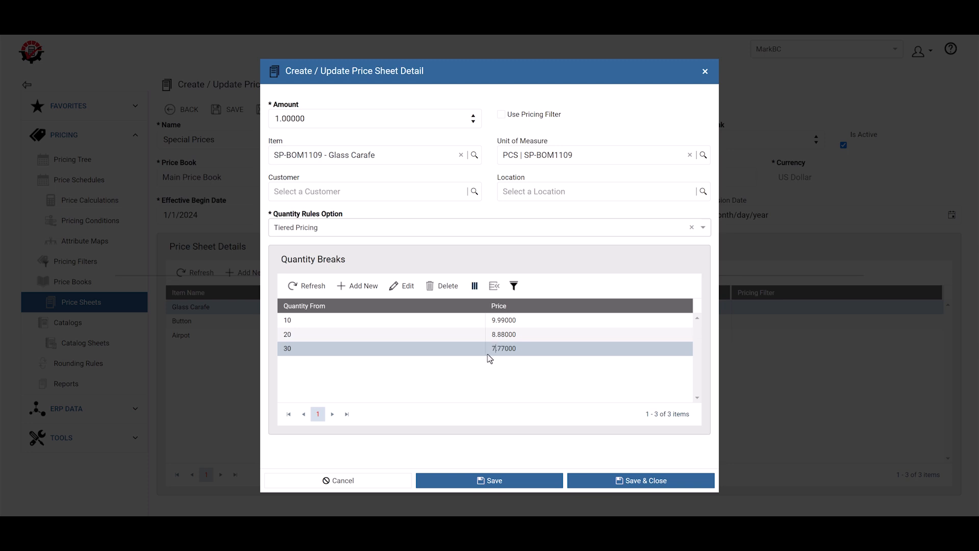
left_click(516, 349)
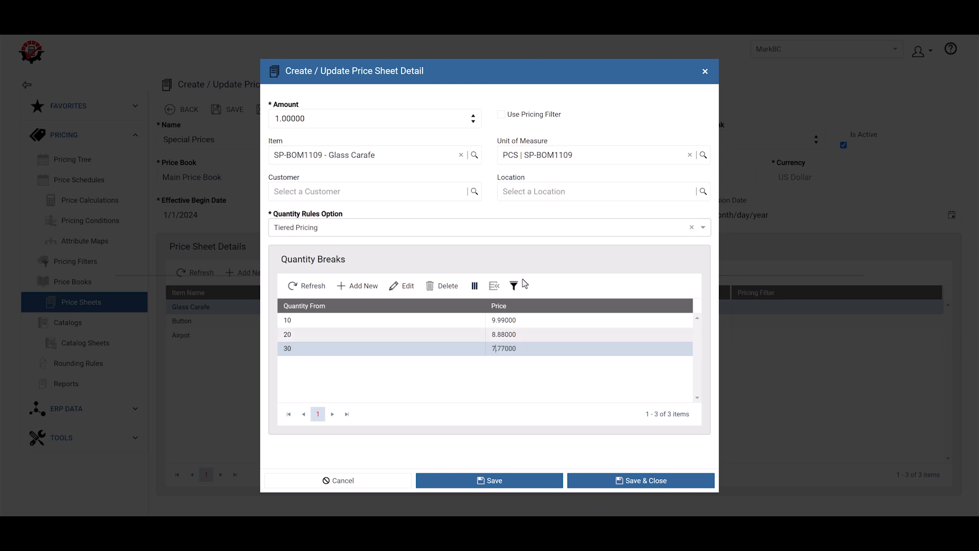
Review the available quantity rules options and compare Tiered Pricing against the Glass Carafe quantity breaks
left_click(493, 232)
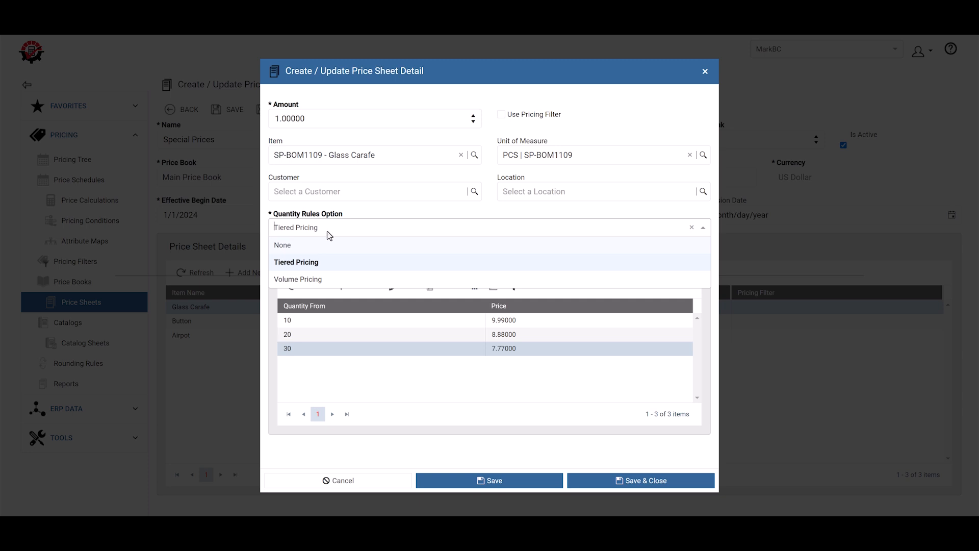
left_click(477, 371)
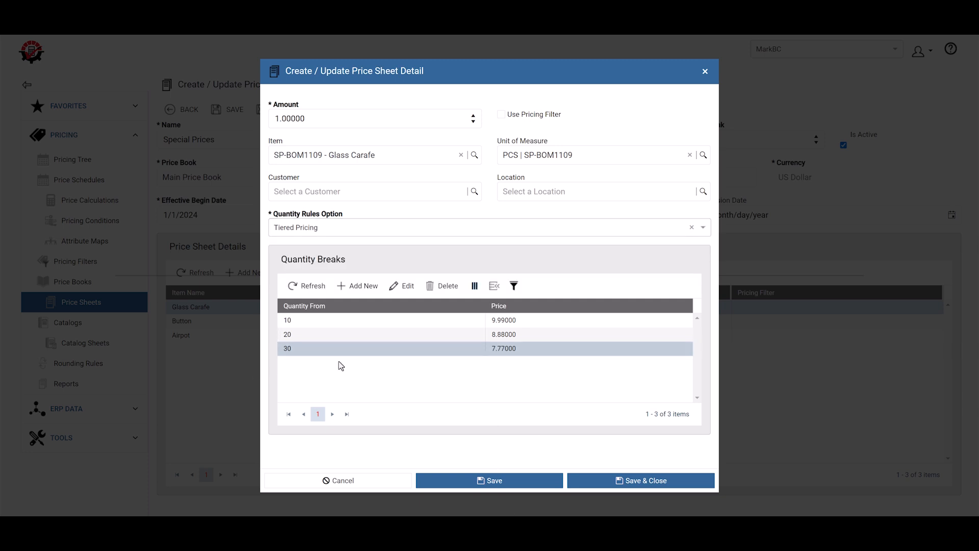
left_click(525, 320)
left_click(489, 338)
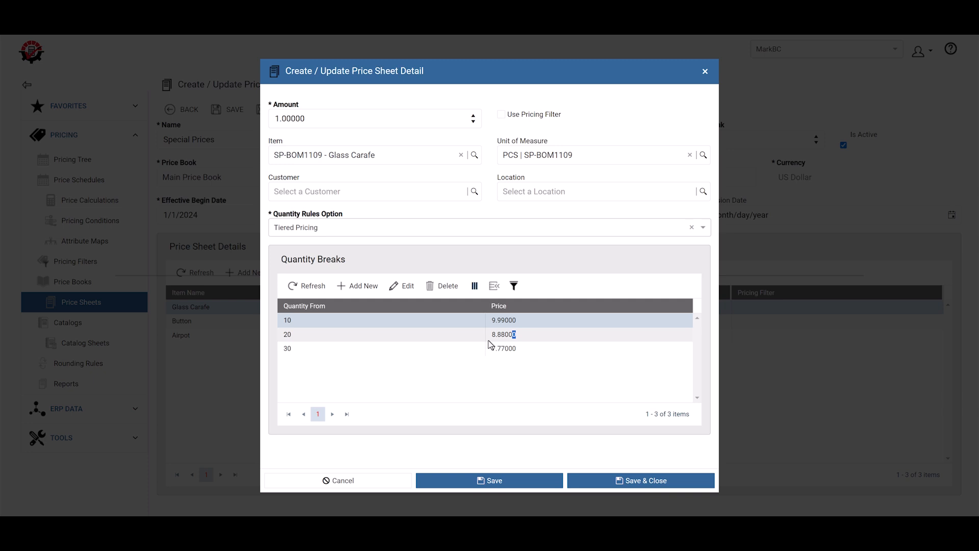
left_click(519, 348)
Try Volume Pricing as the quantity rules option for Glass Carafe and check the highest quantity break
left_click(408, 229)
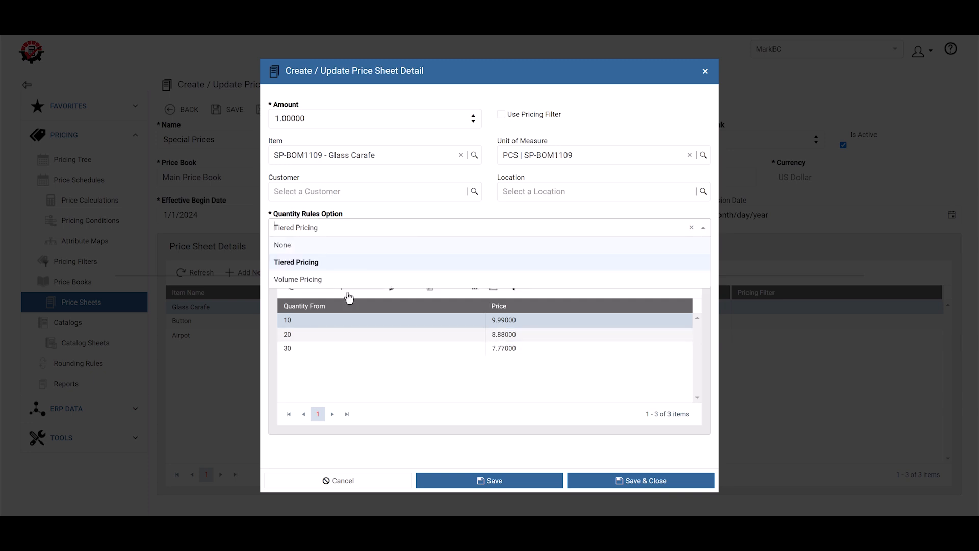
left_click(335, 280)
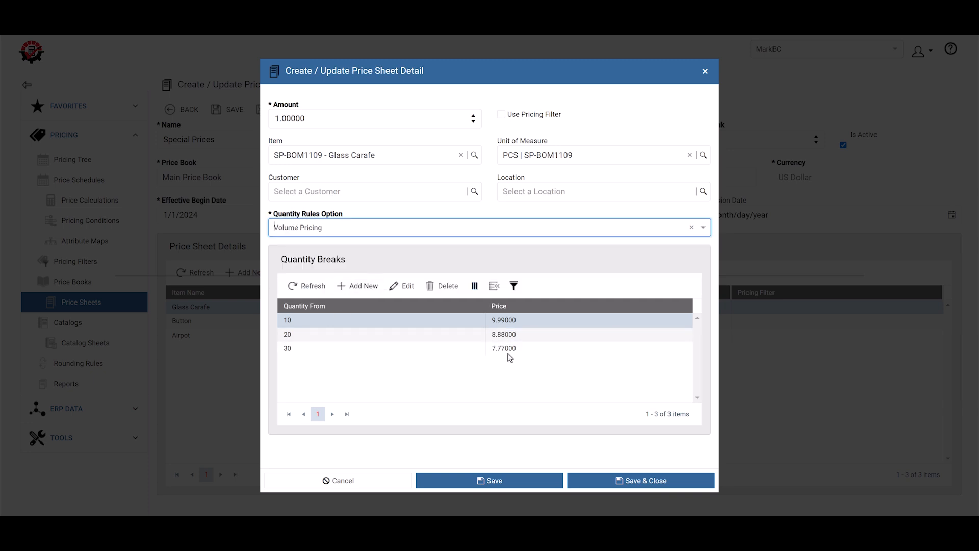
left_click(490, 348)
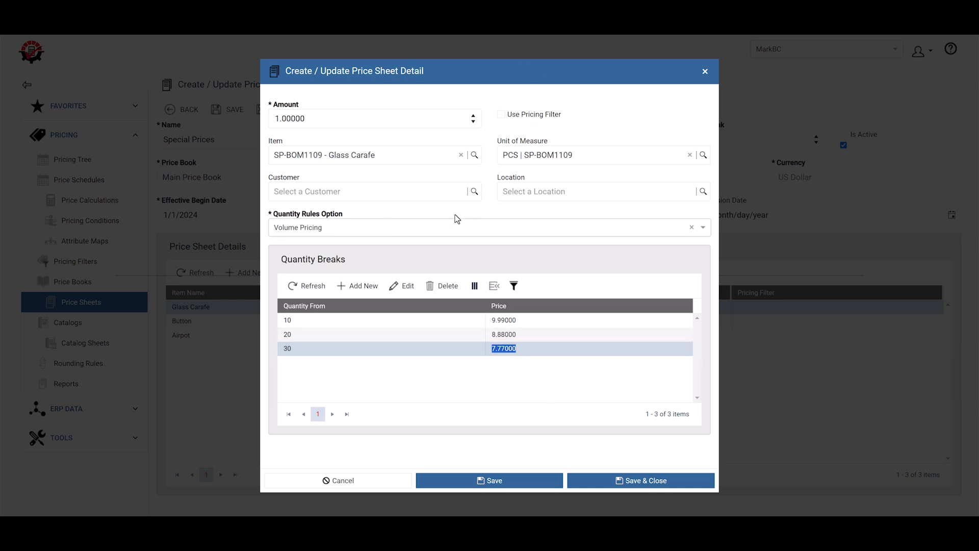
Look at the customer and location fields, try the Use Pricing Filter option on and off, and close the detail without saving
left_click(430, 191)
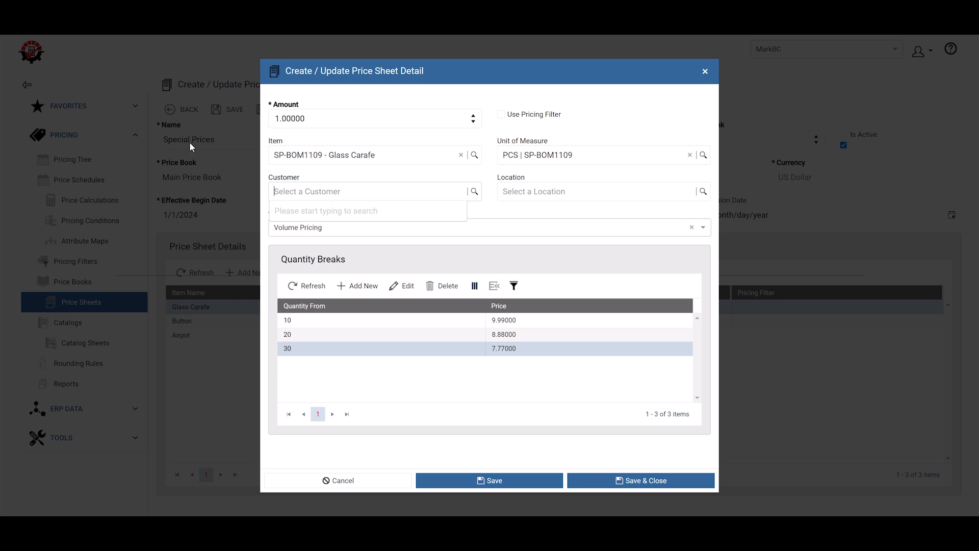
left_click(519, 197)
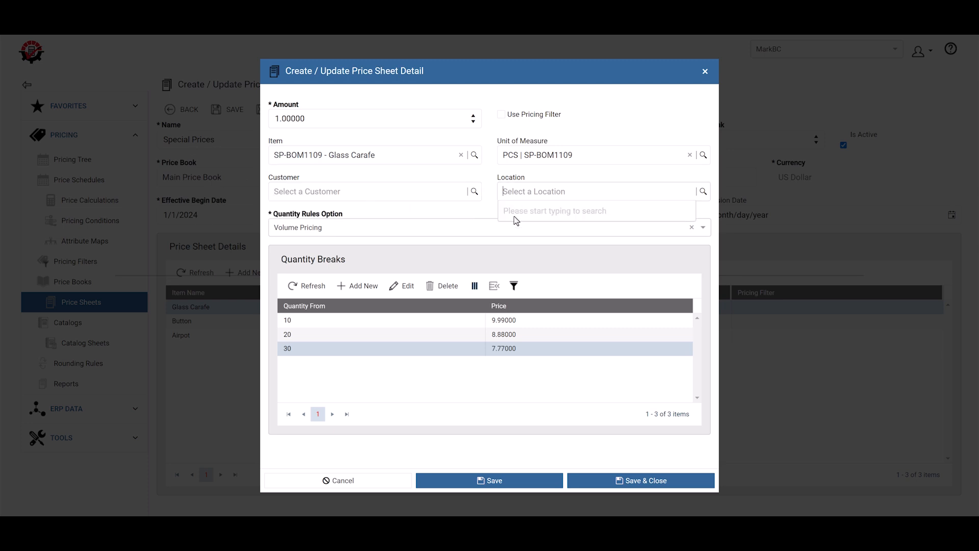
left_click(544, 113)
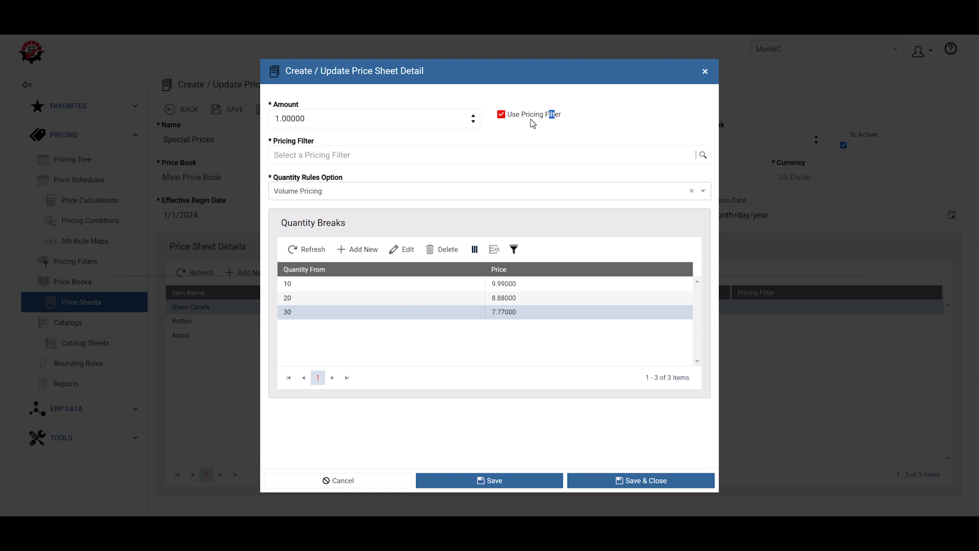
left_click(530, 116)
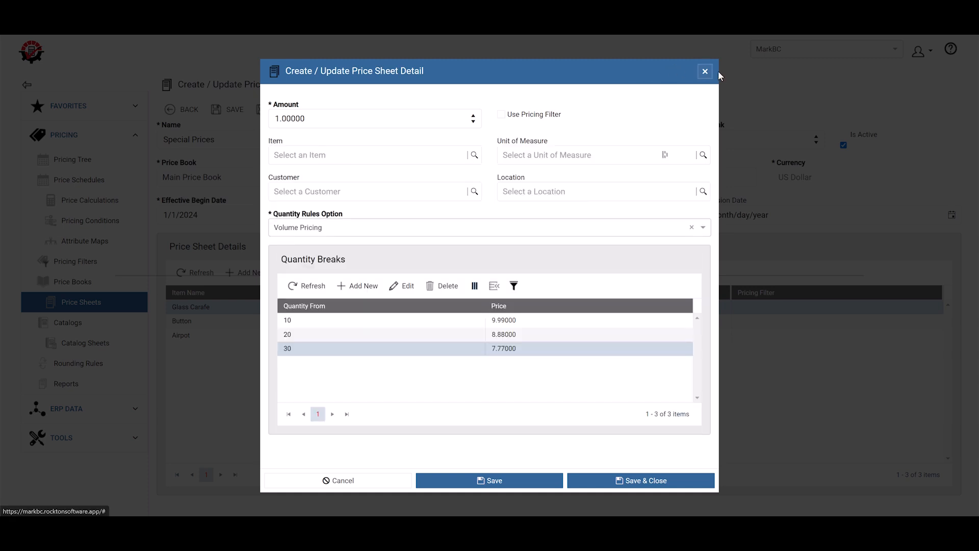
left_click(704, 72)
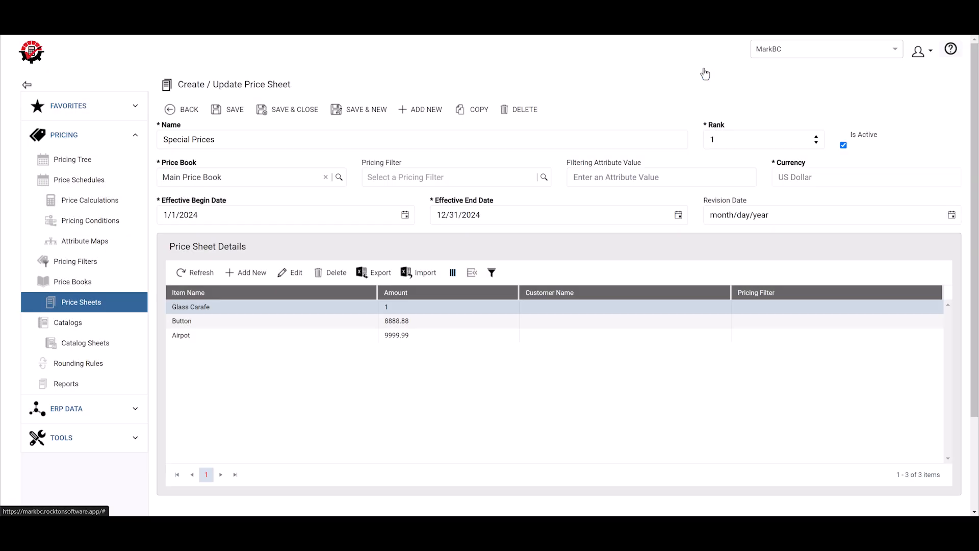
Examine the quantity breaks of the Button price sheet detail and close it without changes
double_click(289, 325)
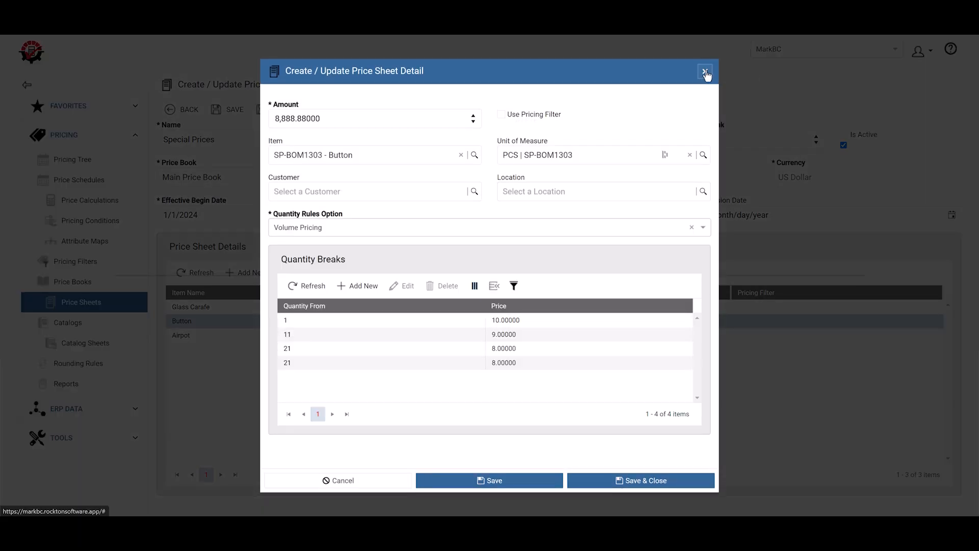
left_click(704, 78)
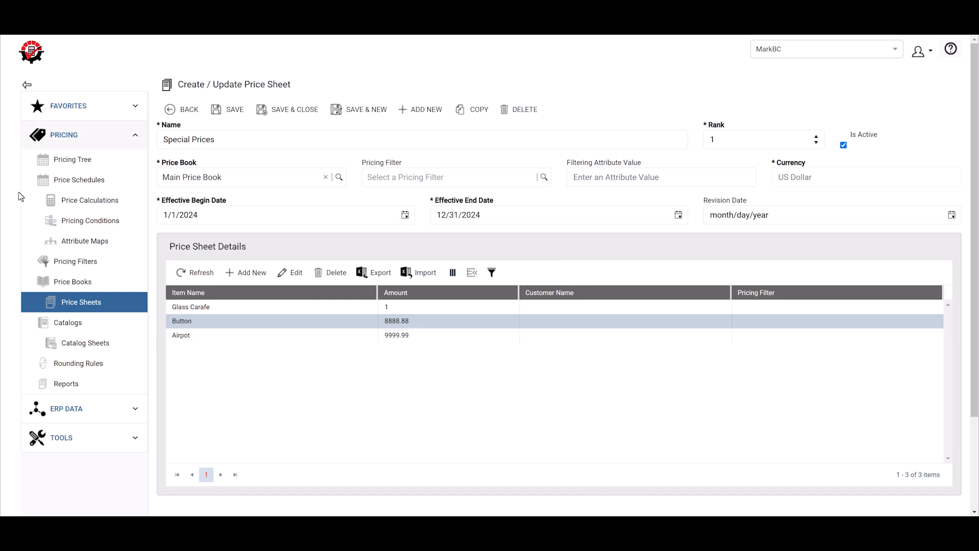
Open the Cust Price Group One price schedule and review its ranked price calculations
left_click(99, 181)
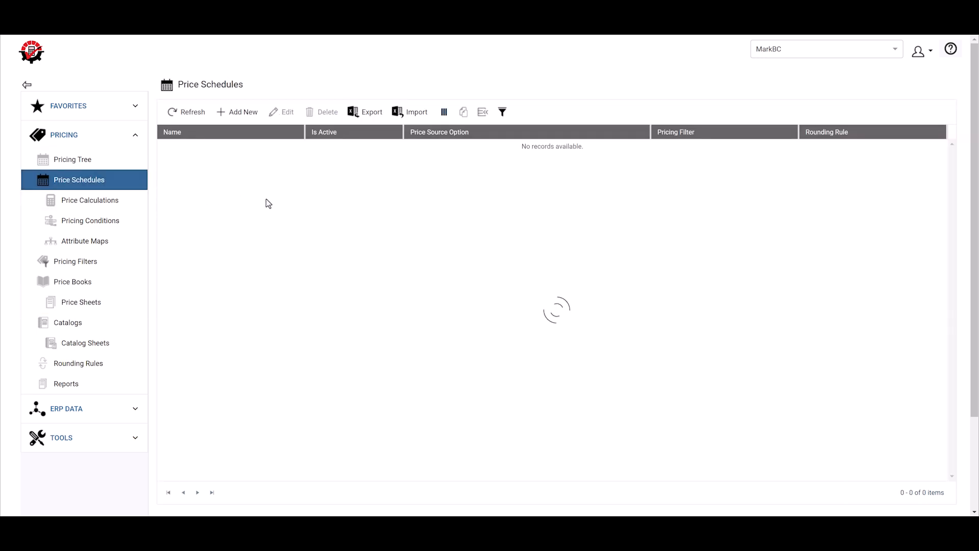
double_click(300, 163)
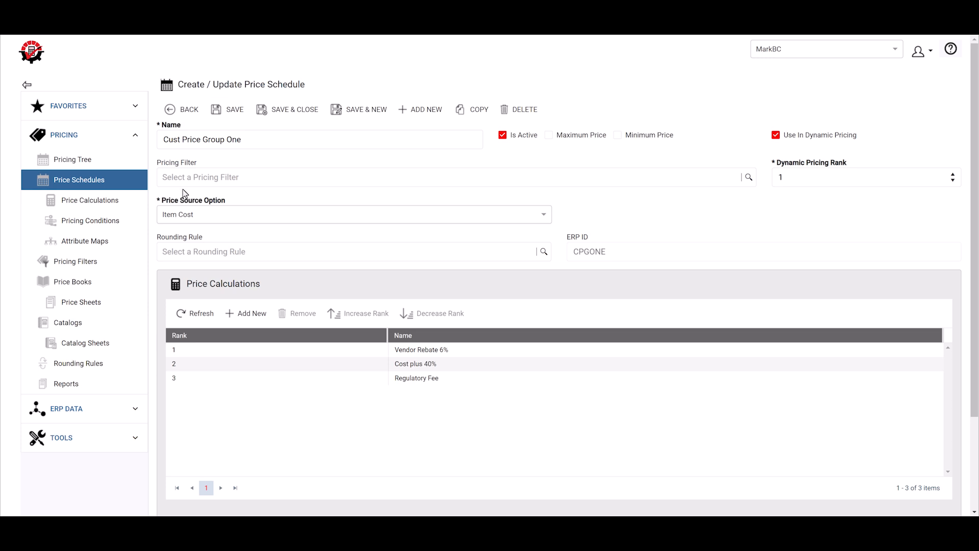
left_click(476, 350)
left_click(465, 380)
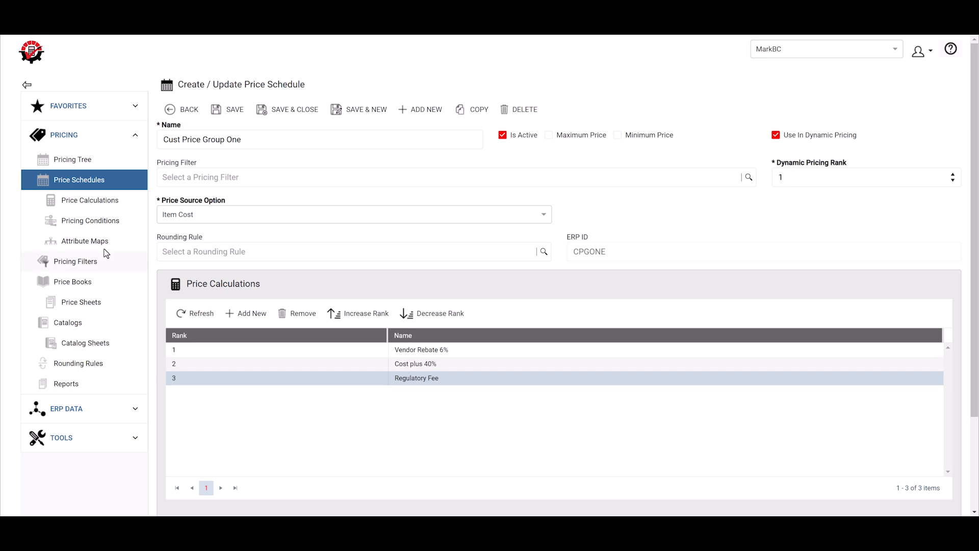
Open the Demo sheet catalog sheet from the Demo catalog
left_click(112, 322)
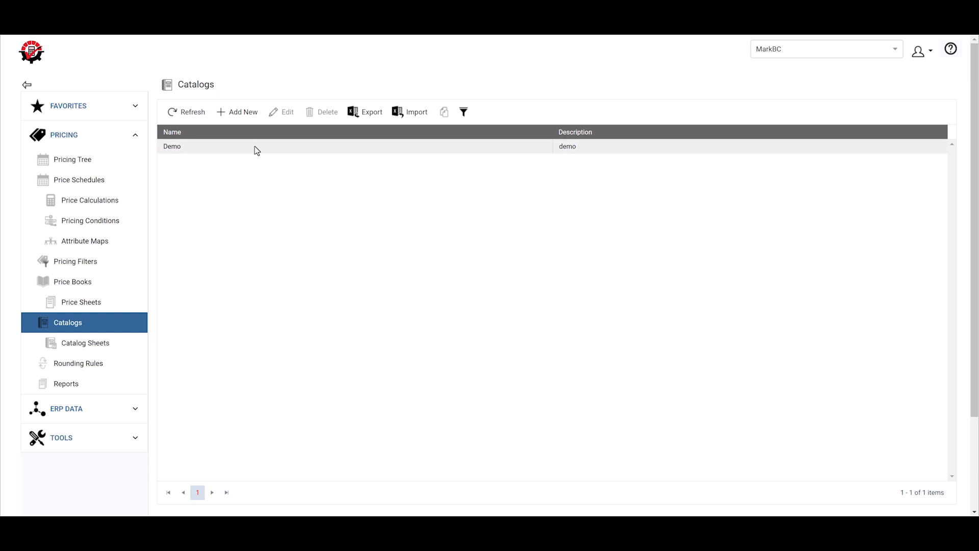
double_click(255, 146)
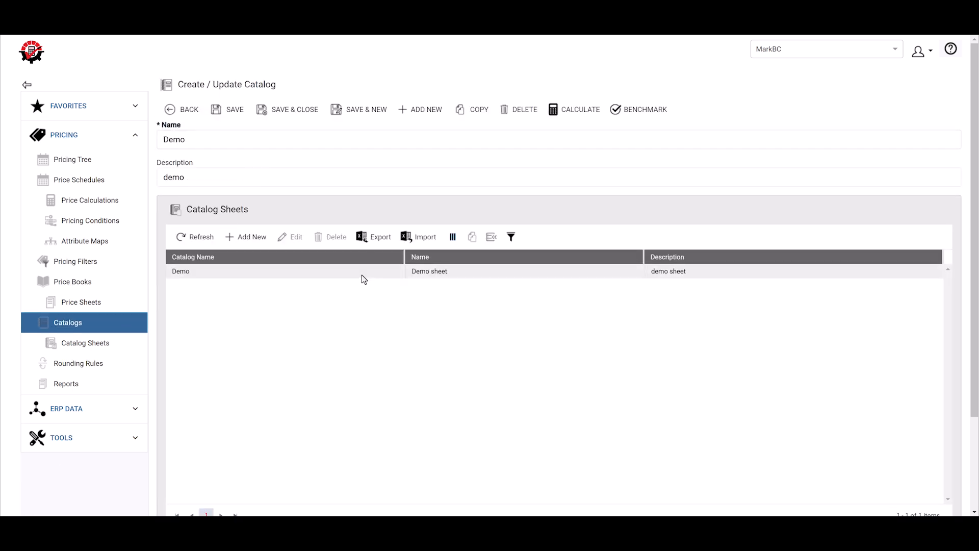
left_click(362, 277)
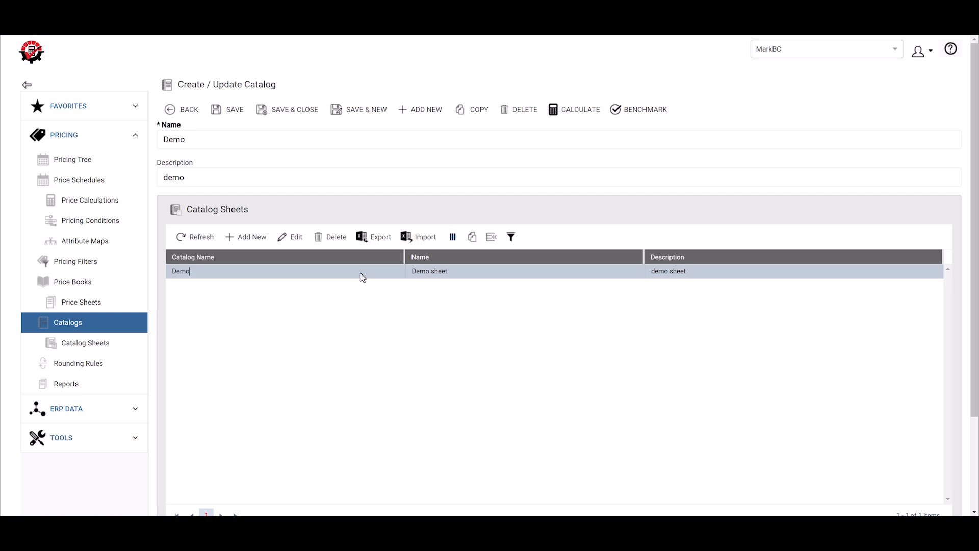
double_click(362, 275)
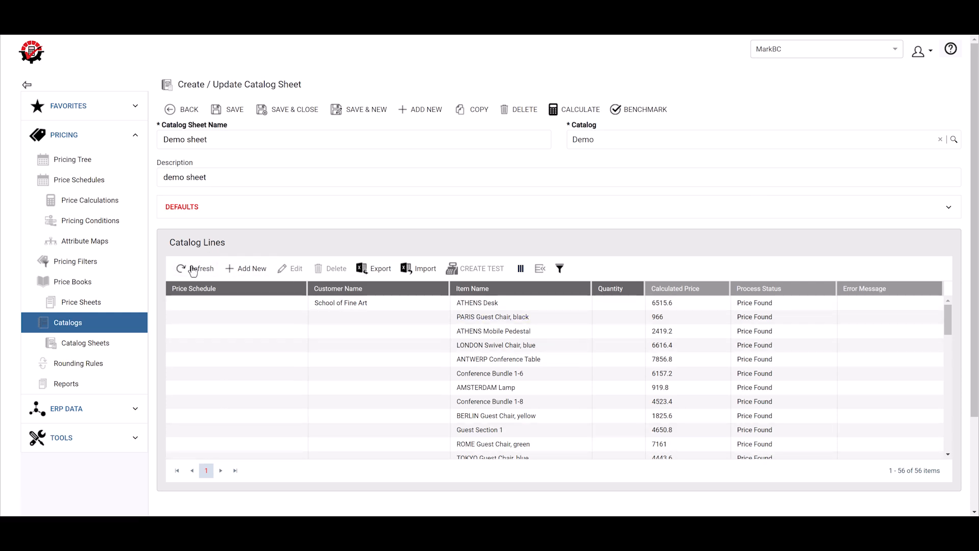
Sort the catalog lines by customer name and look through the items and their calculated prices
left_click(357, 297)
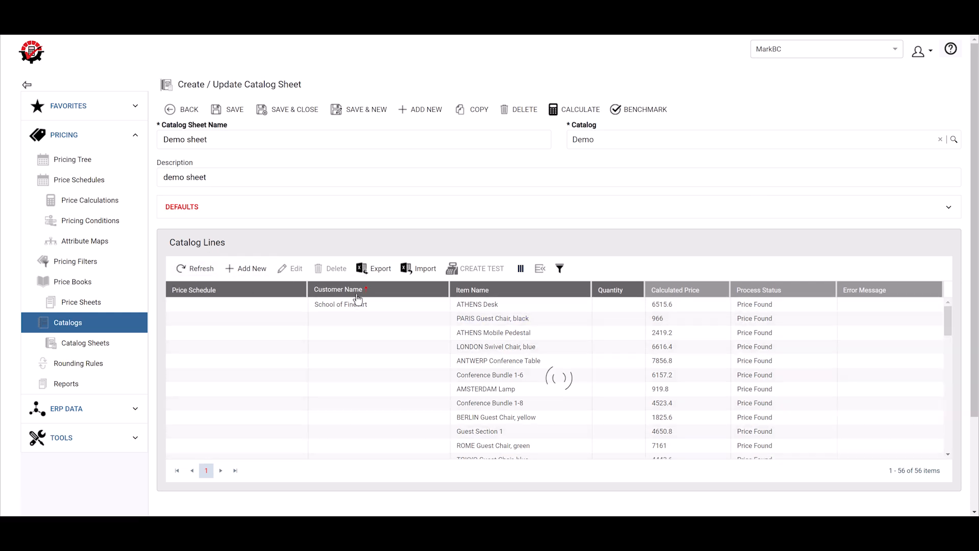
left_click(406, 292)
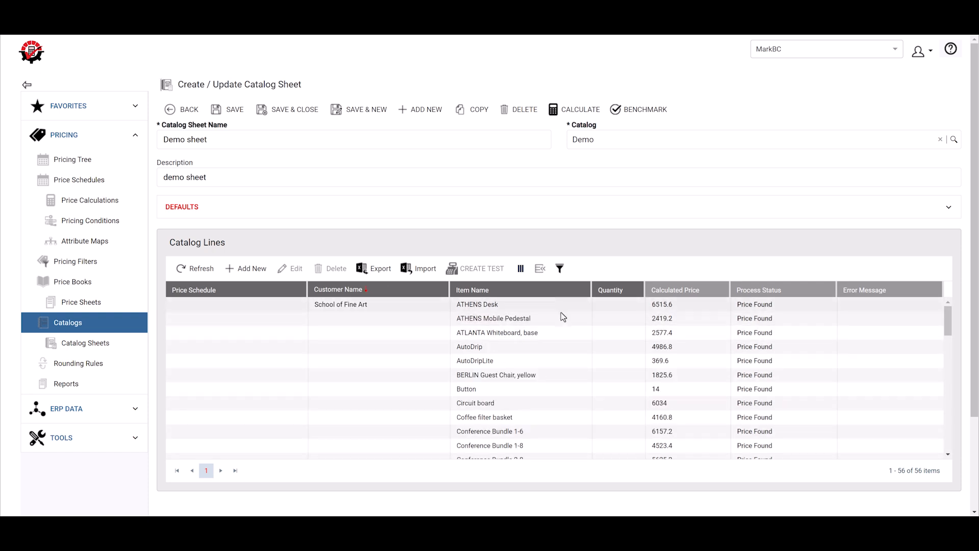
scroll(563, 317, "down", 1)
scroll(568, 339, "up", 1)
scroll(548, 359, "down", 10)
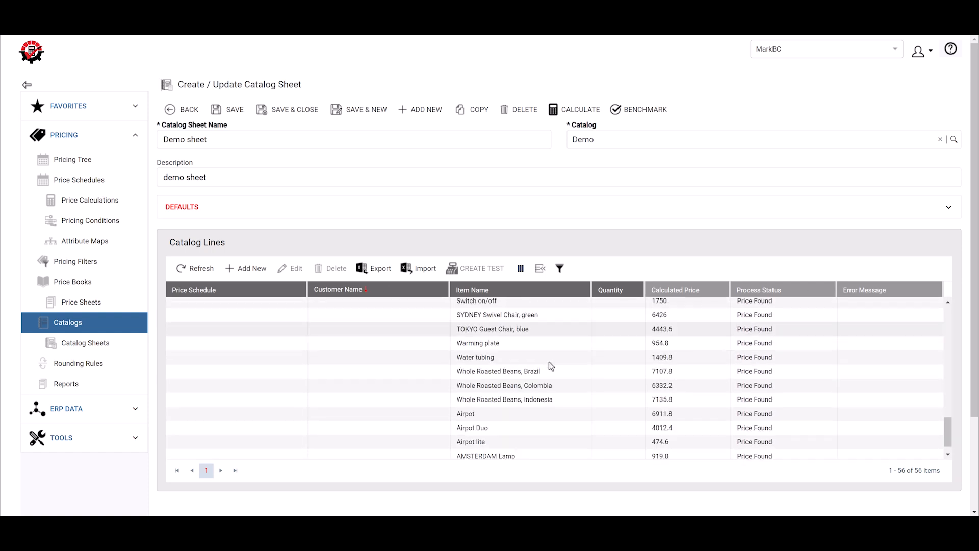
scroll(550, 366, "down", 3)
scroll(591, 366, "up", 10)
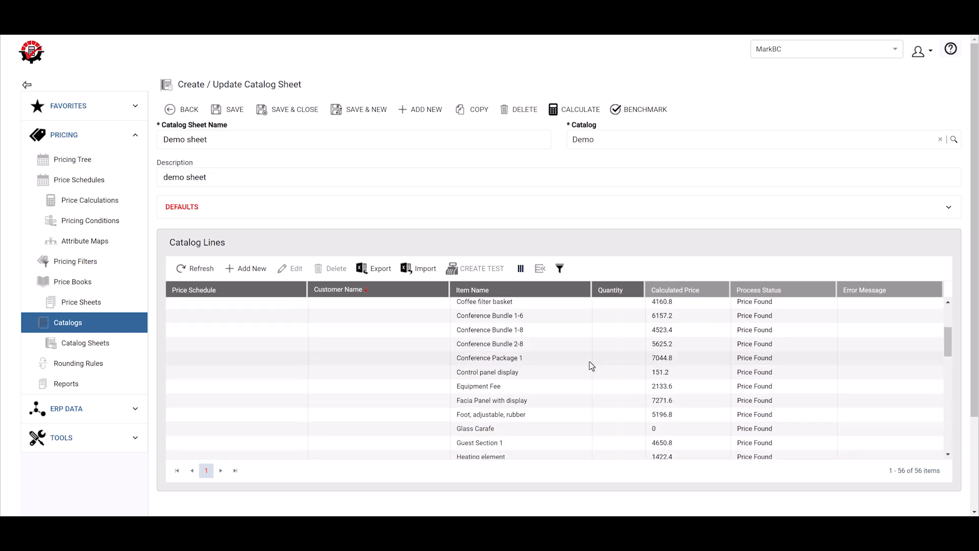
scroll(591, 366, "up", 3)
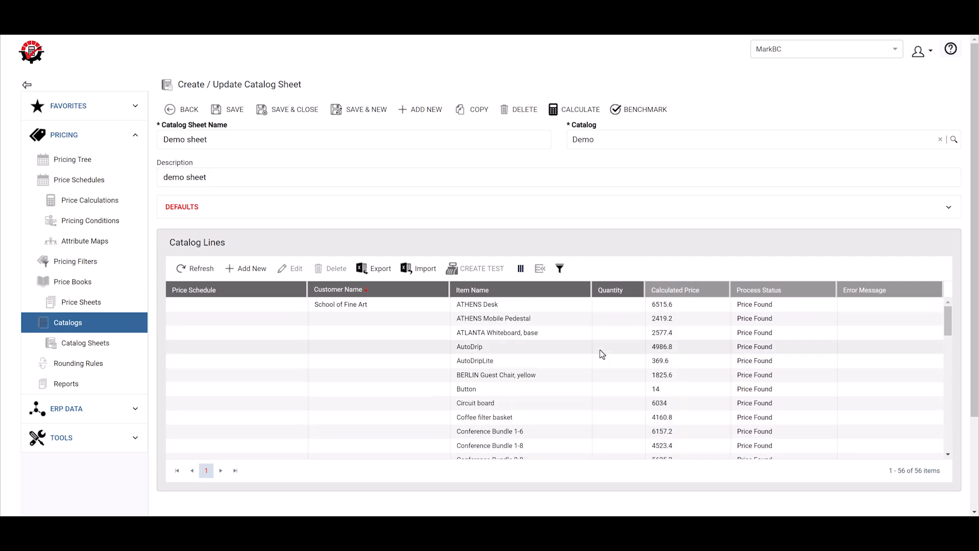
Benchmark the Demo sheet prices and check the benchmarked unit price on the ATHENS Desk catalog line
left_click(683, 308)
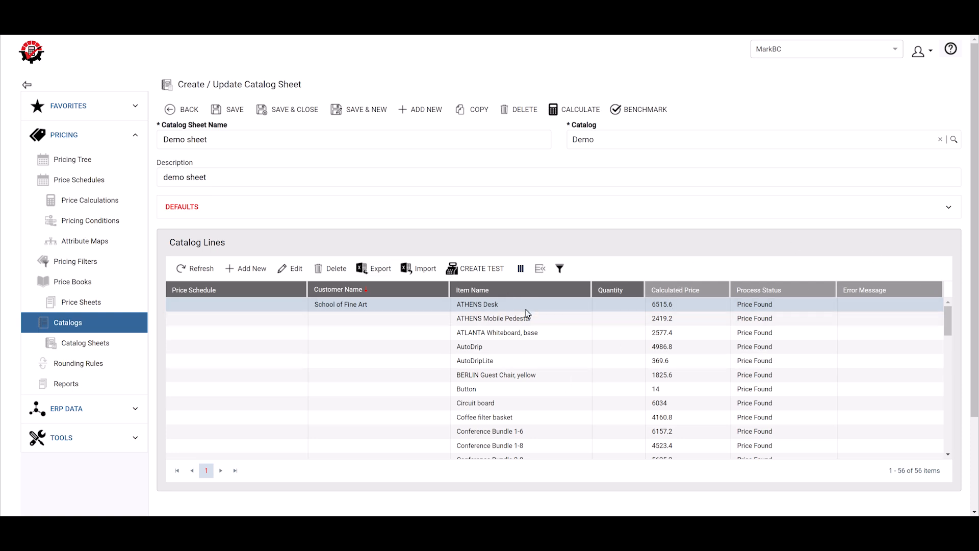
scroll(714, 342, "down", 5)
scroll(752, 336, "up", 5)
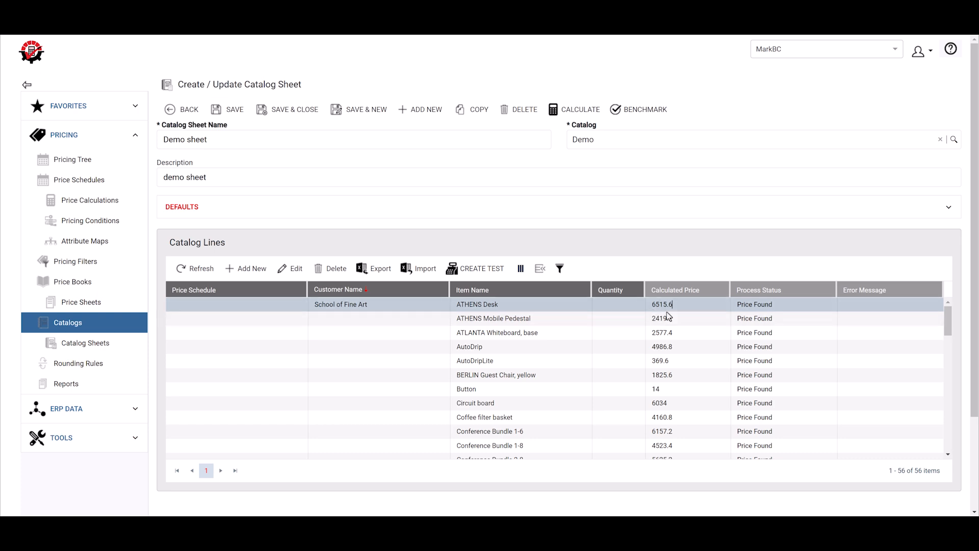
left_click(643, 110)
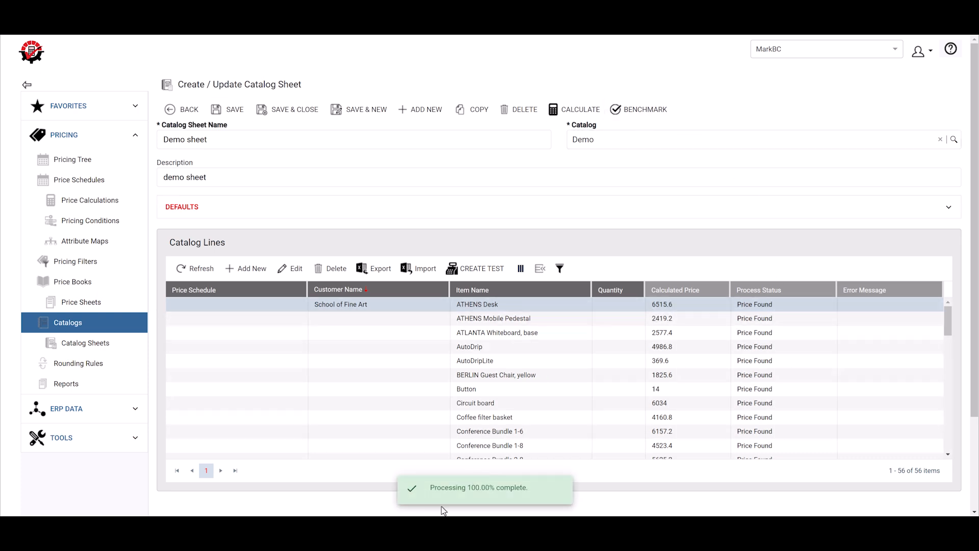
double_click(610, 303)
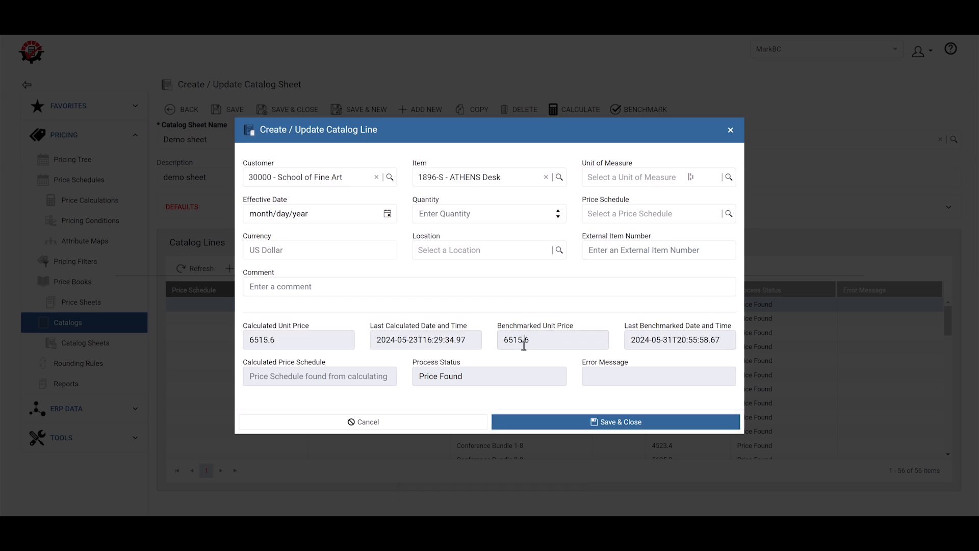
left_click(731, 132)
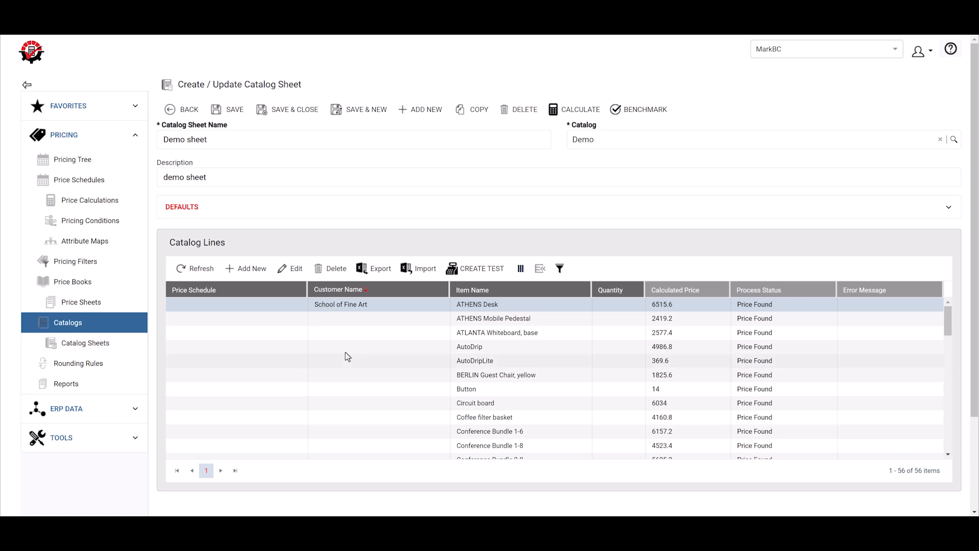
Open the rounding rules and review the nearest, multiple-of and round-up rules
left_click(86, 363)
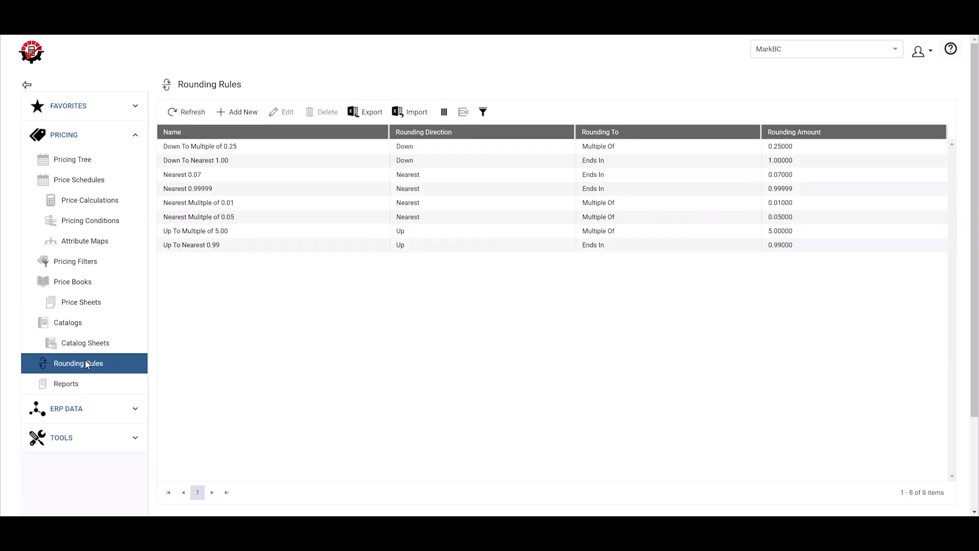
left_click(266, 187)
left_click(291, 217)
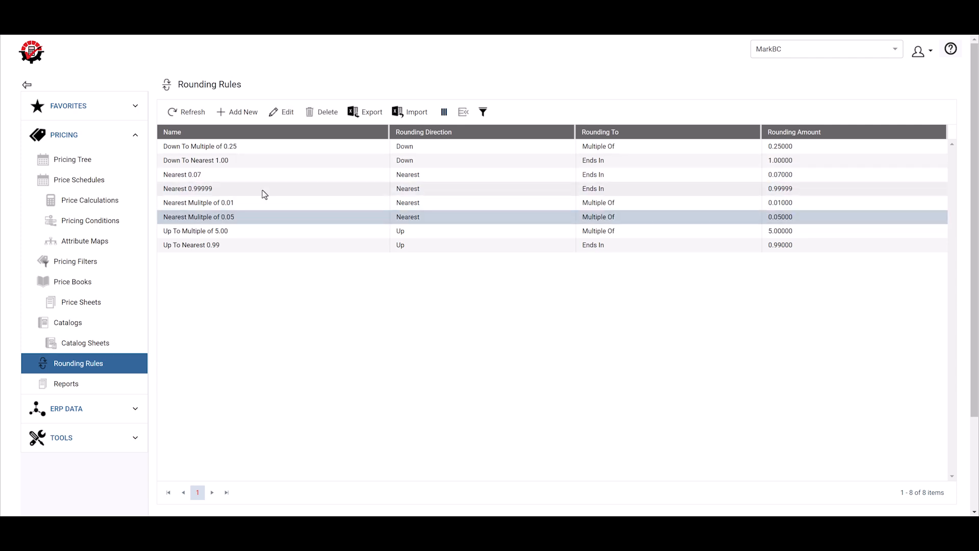
left_click(262, 189)
left_click(304, 216)
left_click(269, 232)
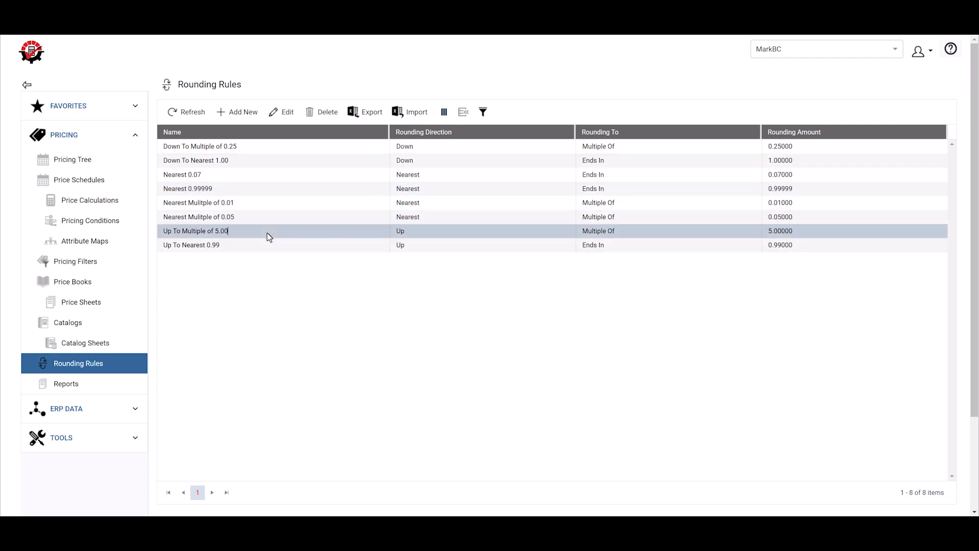
left_click(269, 219)
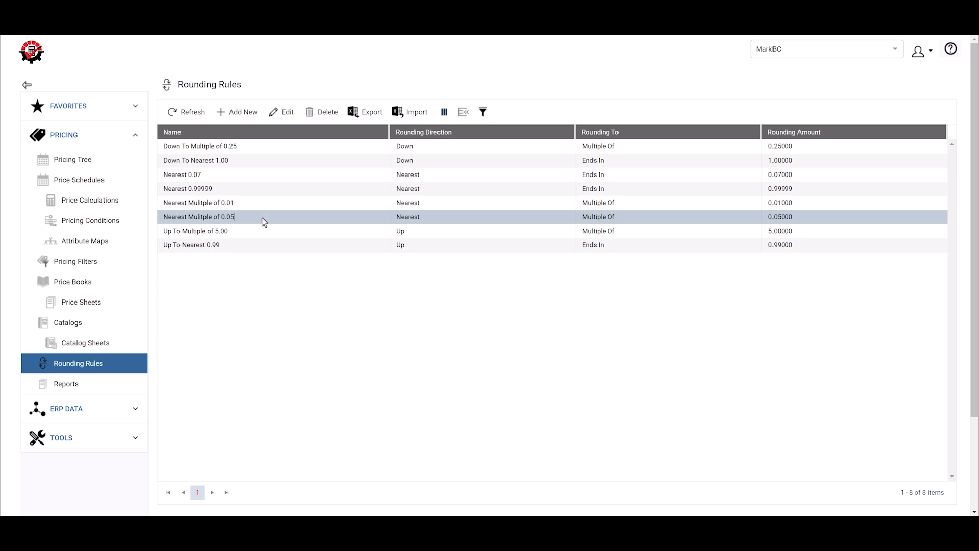
Open the pricing reports list and look over the entries available under ERP Data
left_click(99, 382)
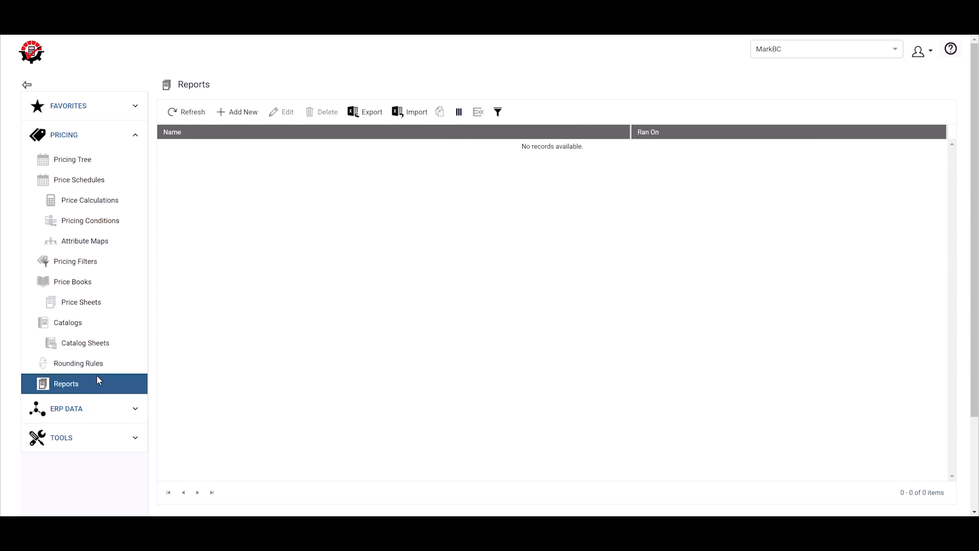
left_click(83, 403)
scroll(173, 273, "down", 5)
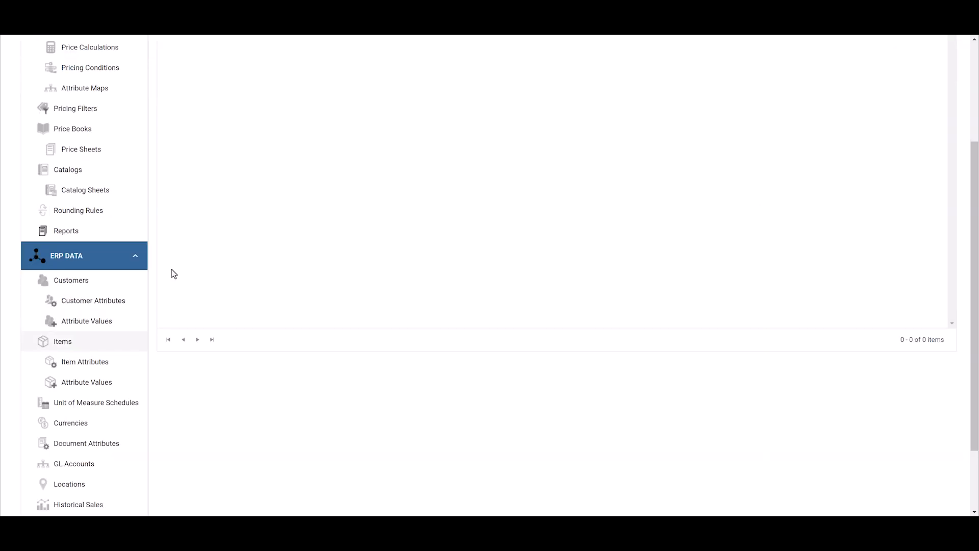
scroll(112, 320, "up", 4)
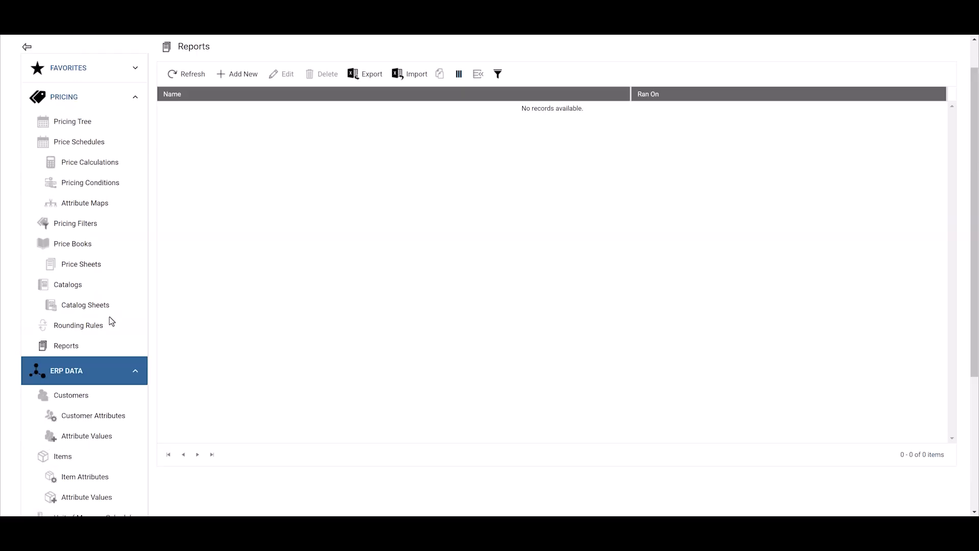
left_click(84, 369)
Open the Cost Plus Pricing Example scenario from the pricing test scenarios
left_click(81, 396)
scroll(81, 400, "down", 1)
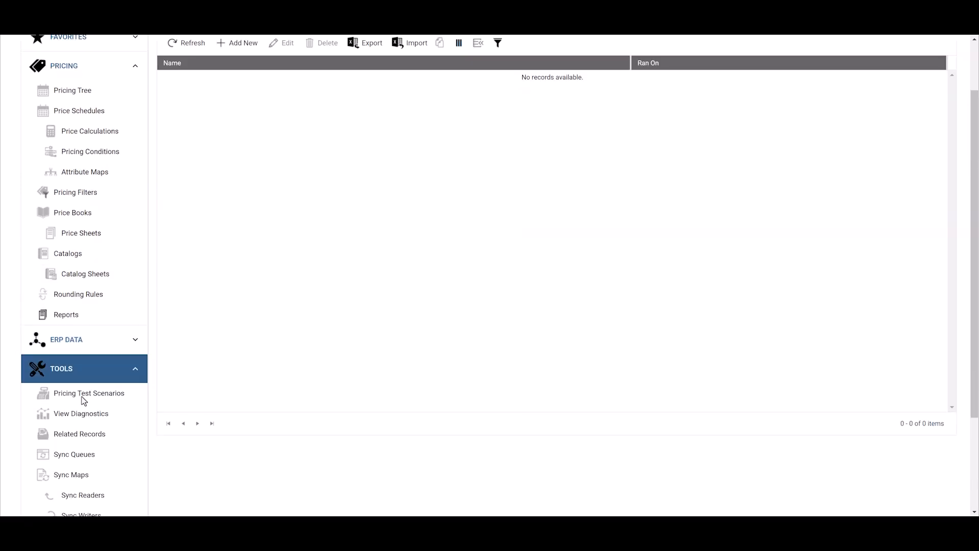
scroll(185, 341, "down", 2)
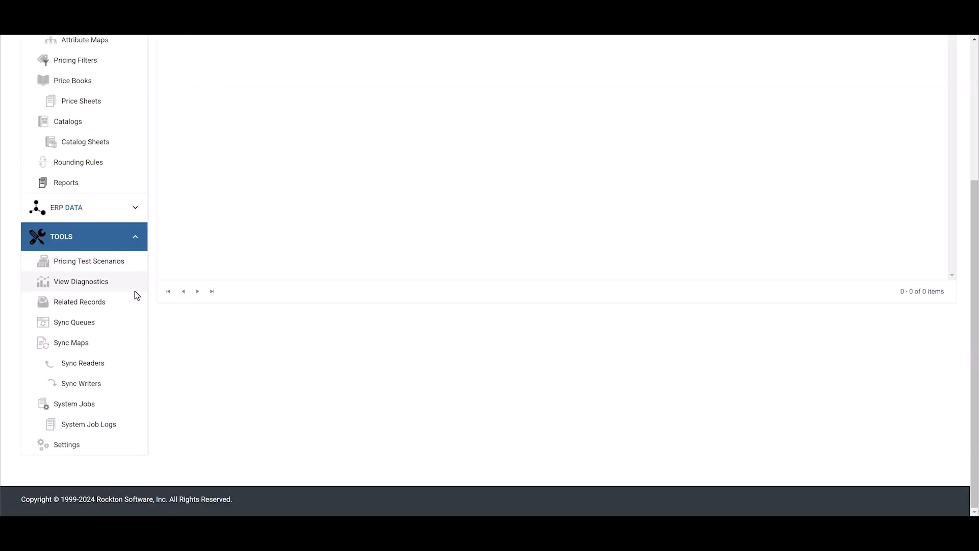
left_click(83, 262)
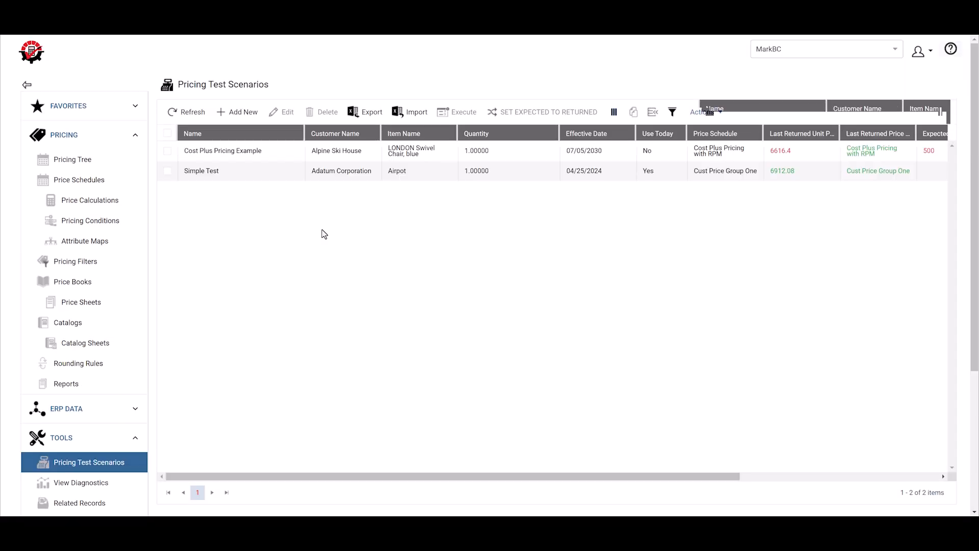
double_click(295, 155)
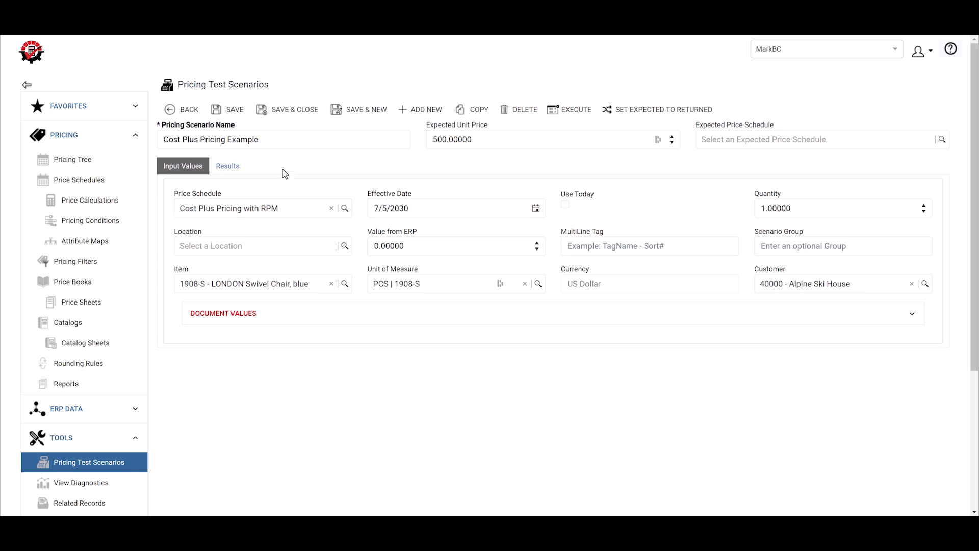
Execute the Cost Plus Pricing Example scenario and check its returned unit price and price adjustments
left_click(571, 113)
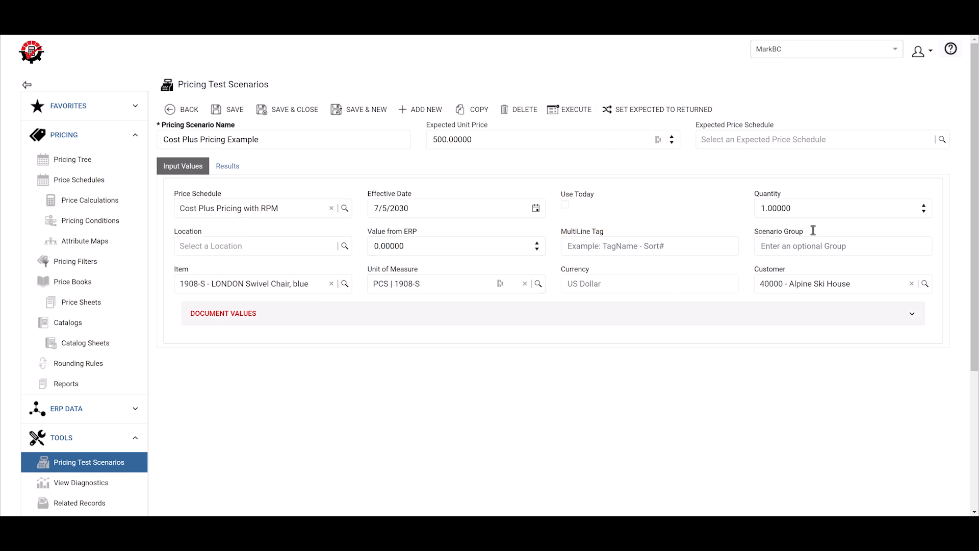
left_click(230, 170)
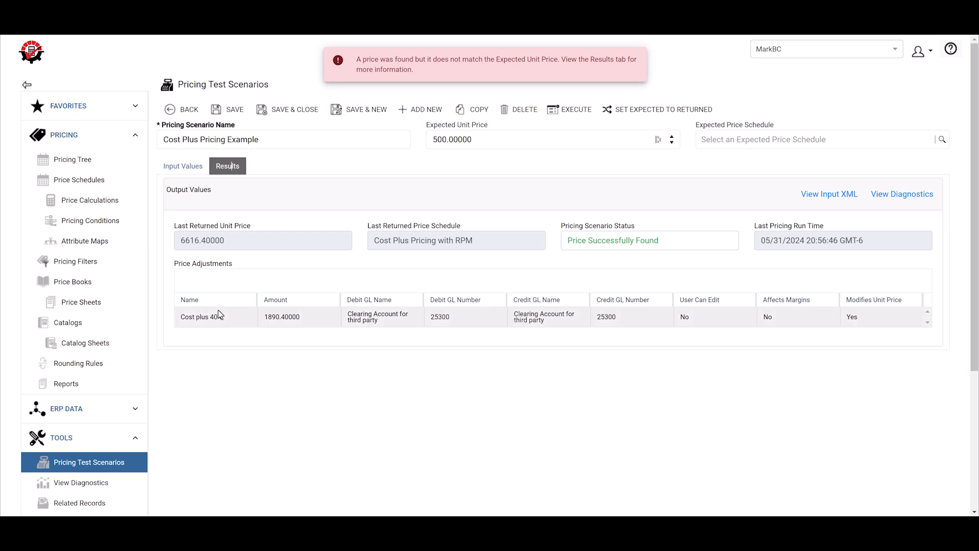
left_click(175, 321)
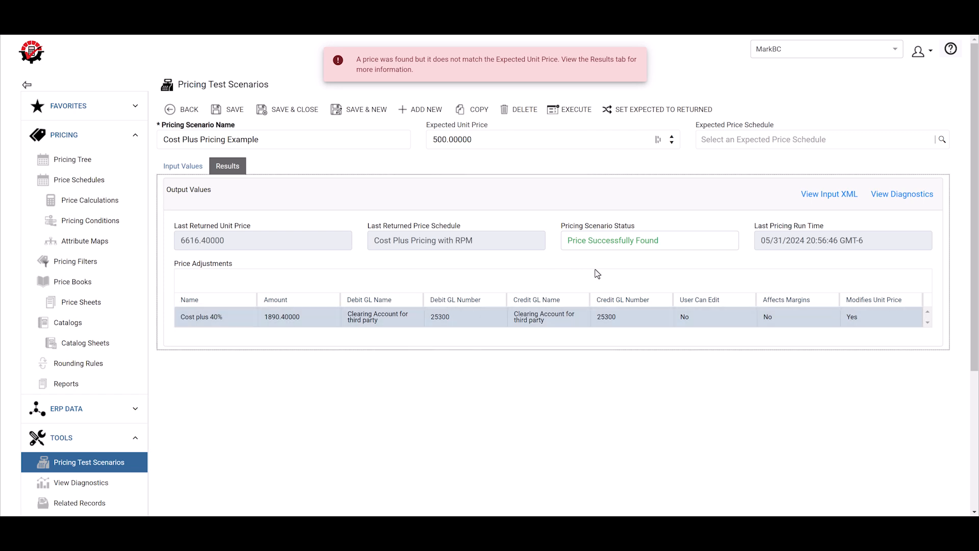
double_click(257, 247)
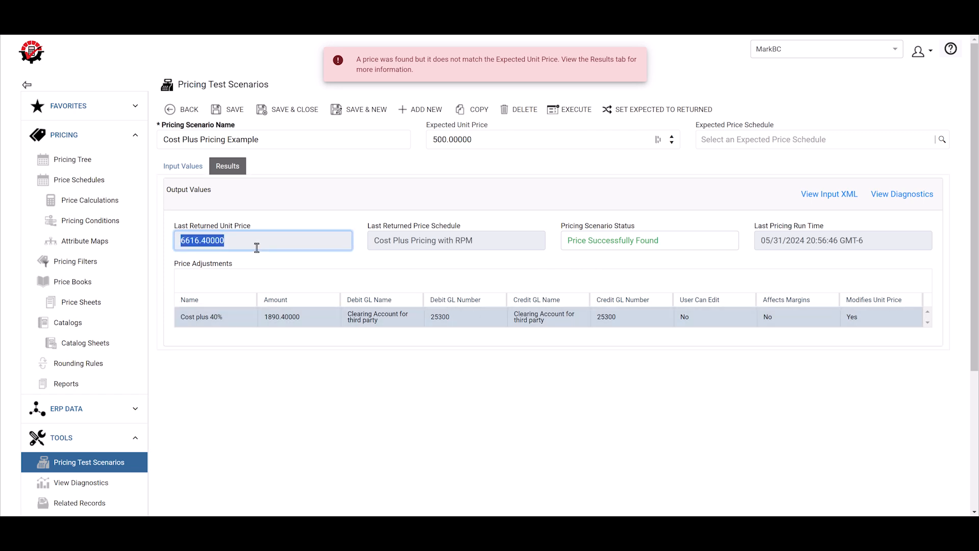
Set the scenario's expected unit price to 6616.4, save it, and execute the pricing test again
double_click(458, 135)
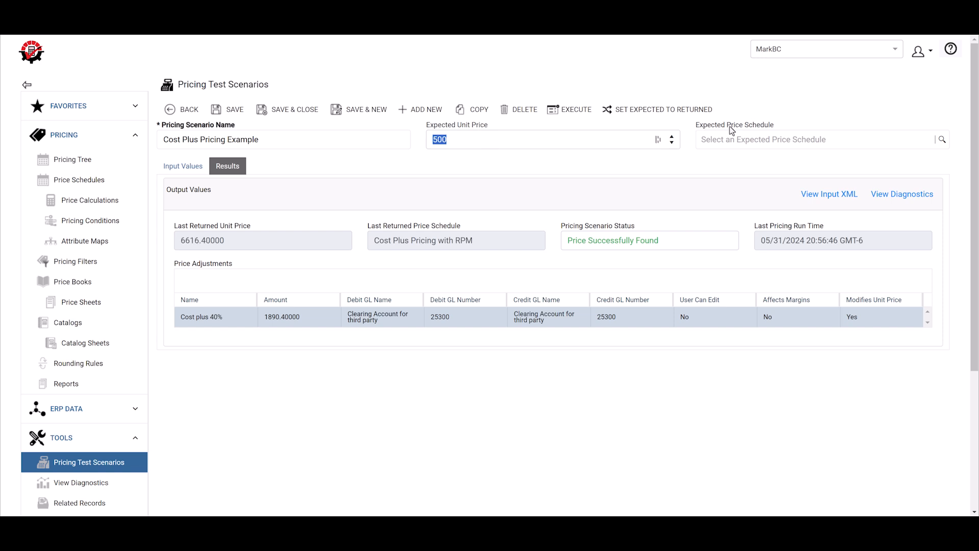
type("6616.4")
left_click(230, 109)
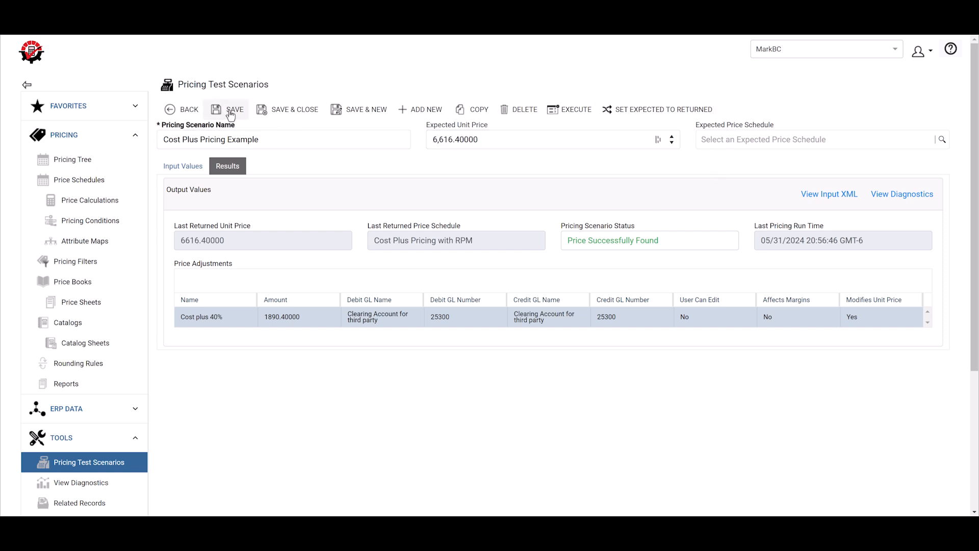
left_click(574, 110)
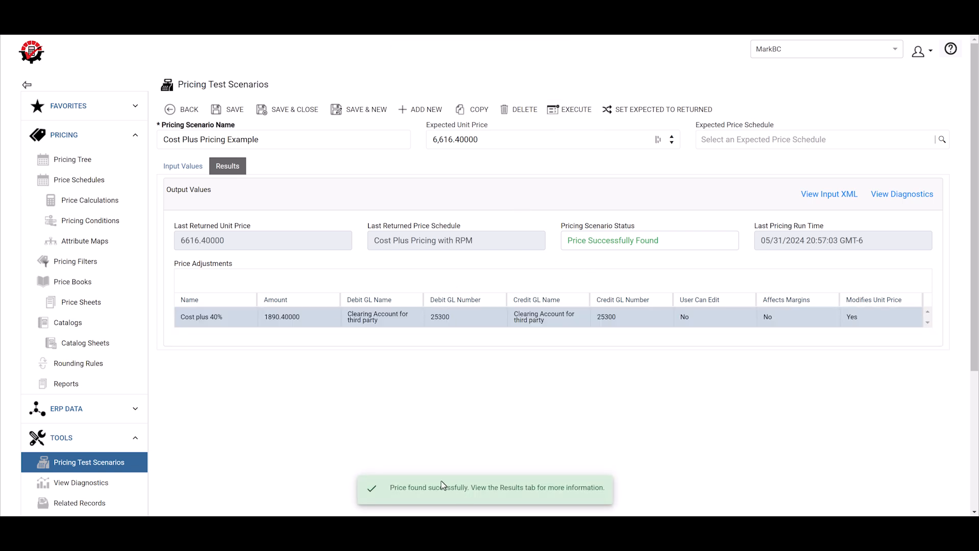
left_click_drag(378, 491, 640, 266)
left_click(588, 270)
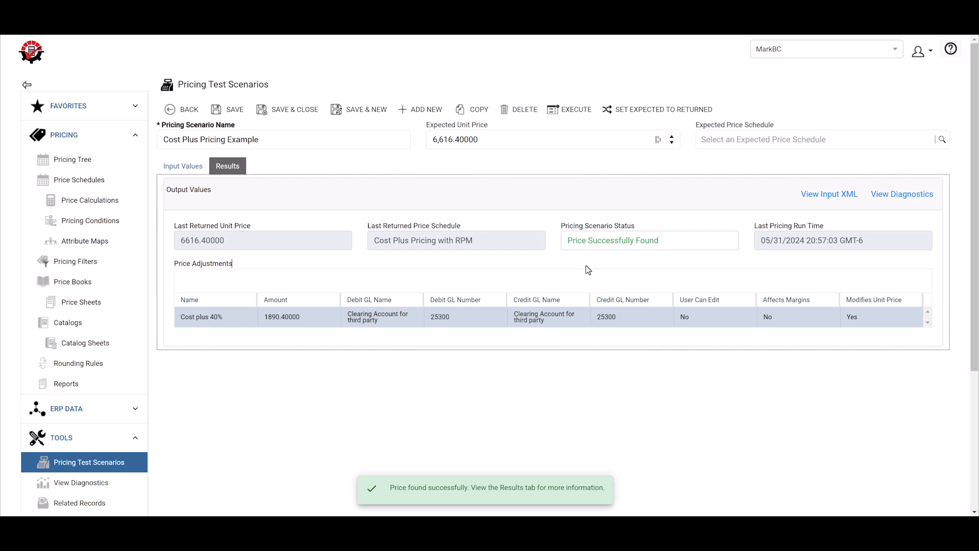
left_click(183, 166)
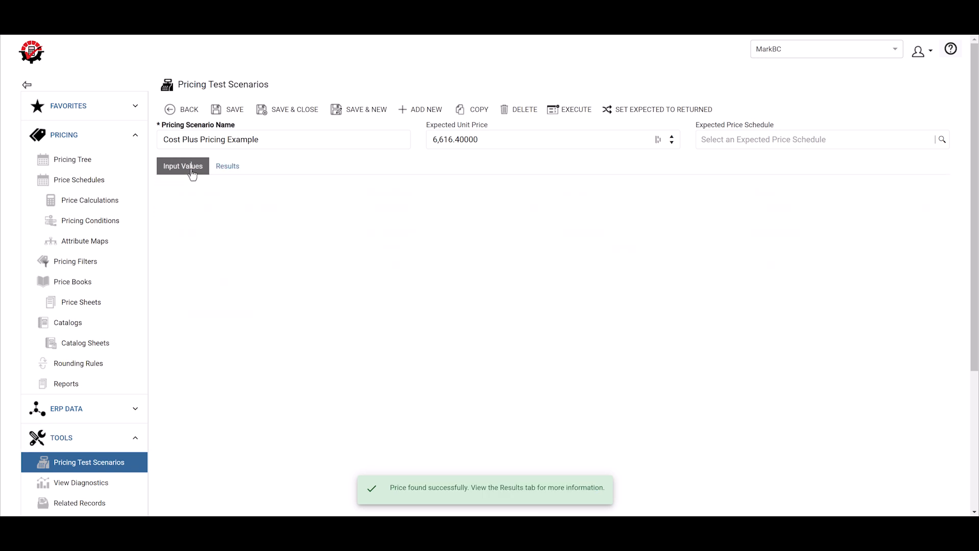
left_click(178, 110)
scroll(109, 251, "down", 2)
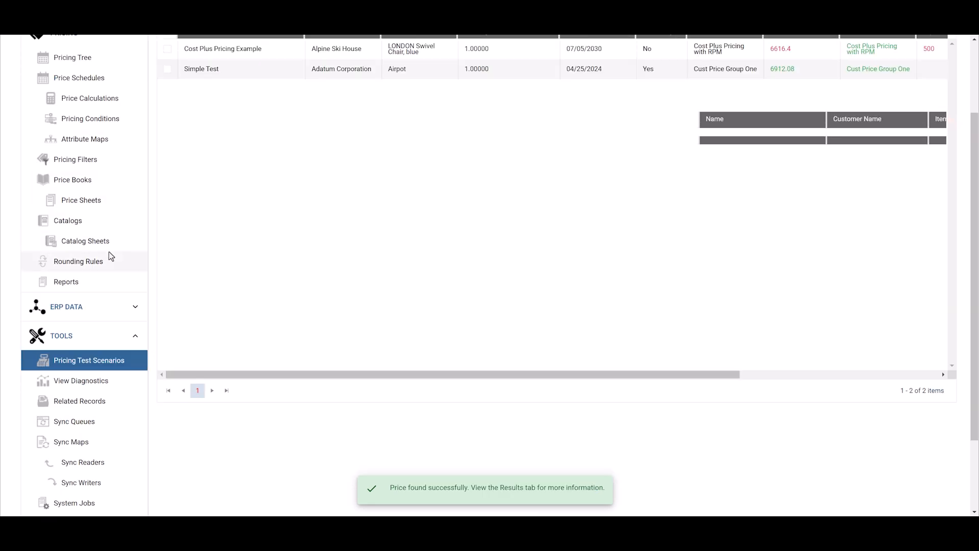
scroll(106, 270, "down", 2)
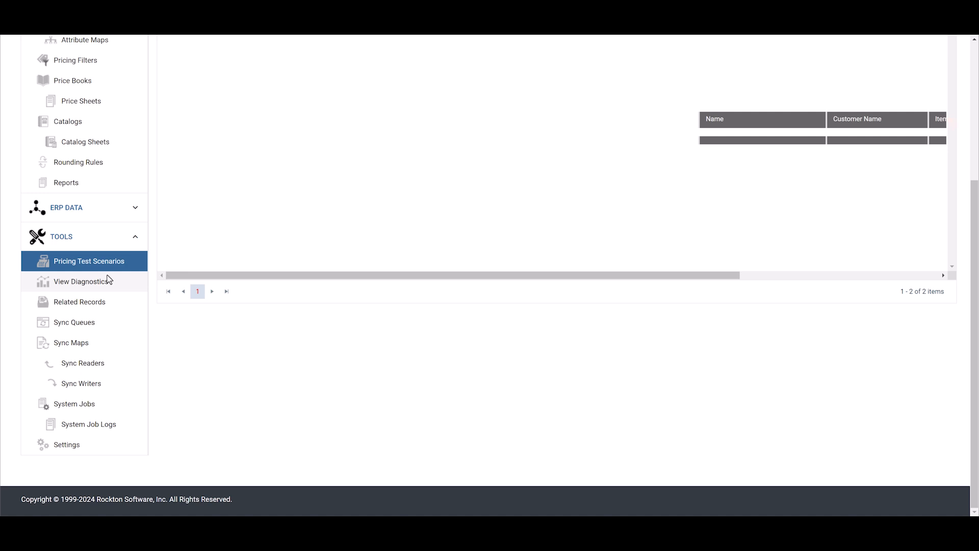
left_click(135, 237)
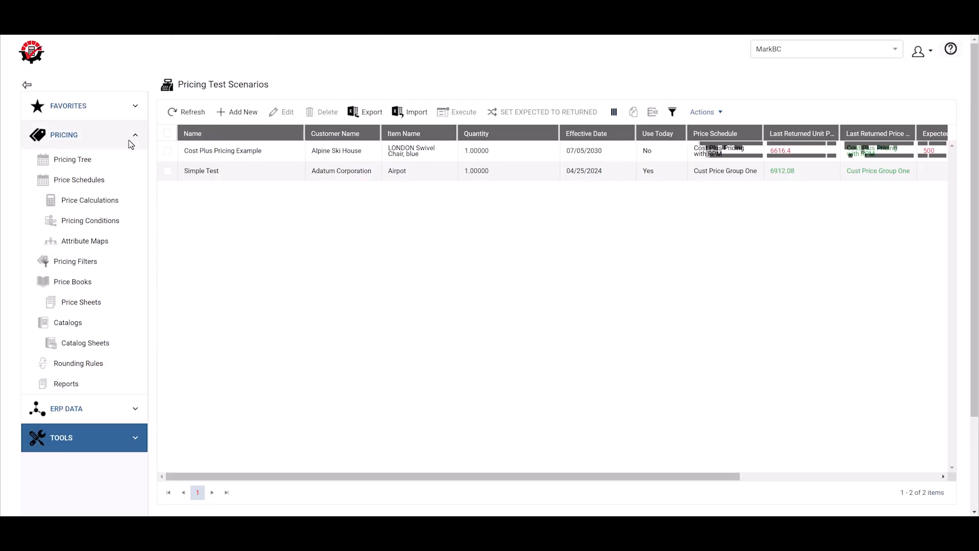
left_click(128, 138)
left_click(120, 110)
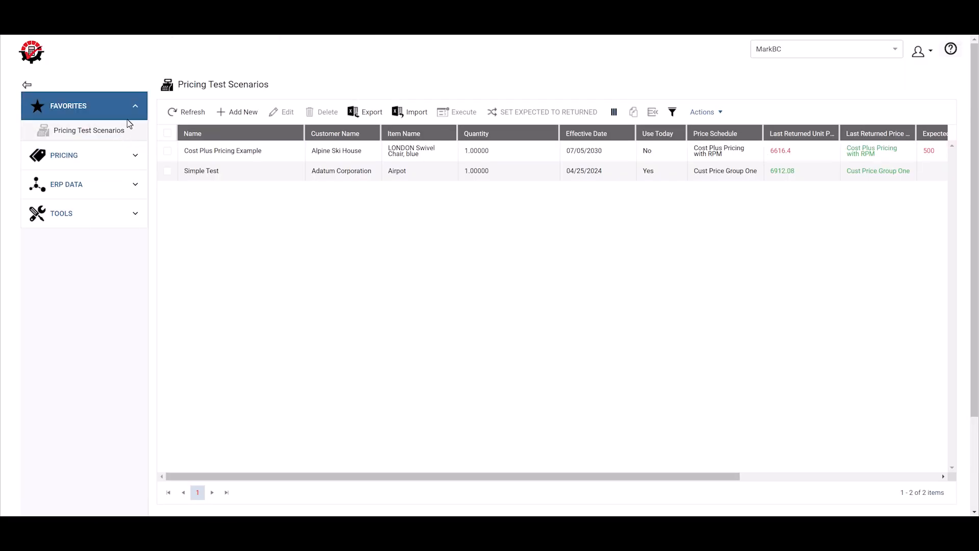
left_click(145, 105)
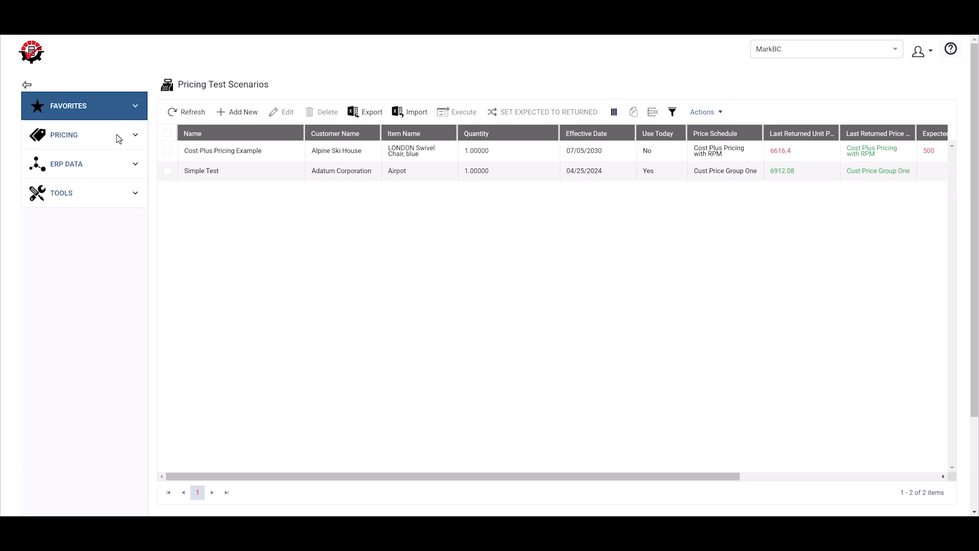
left_click(118, 143)
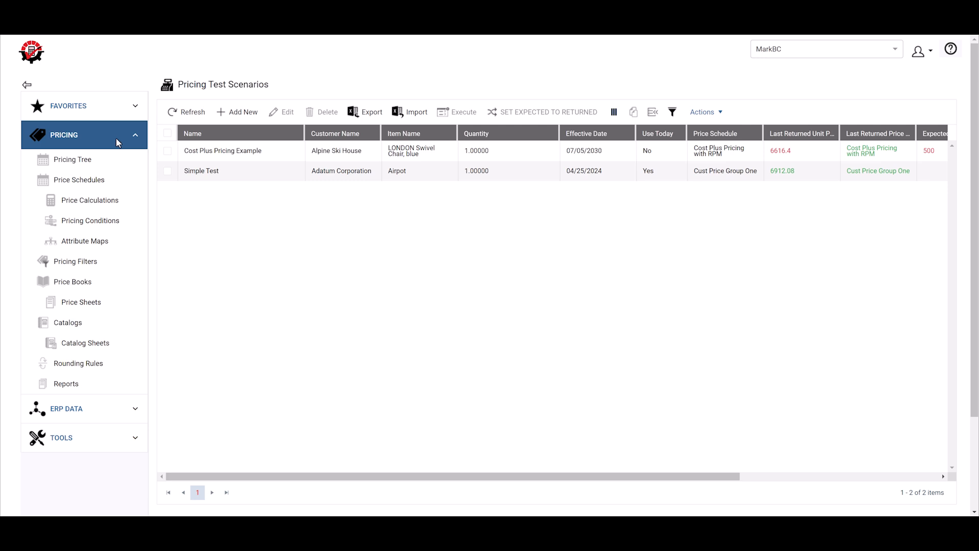
left_click(116, 138)
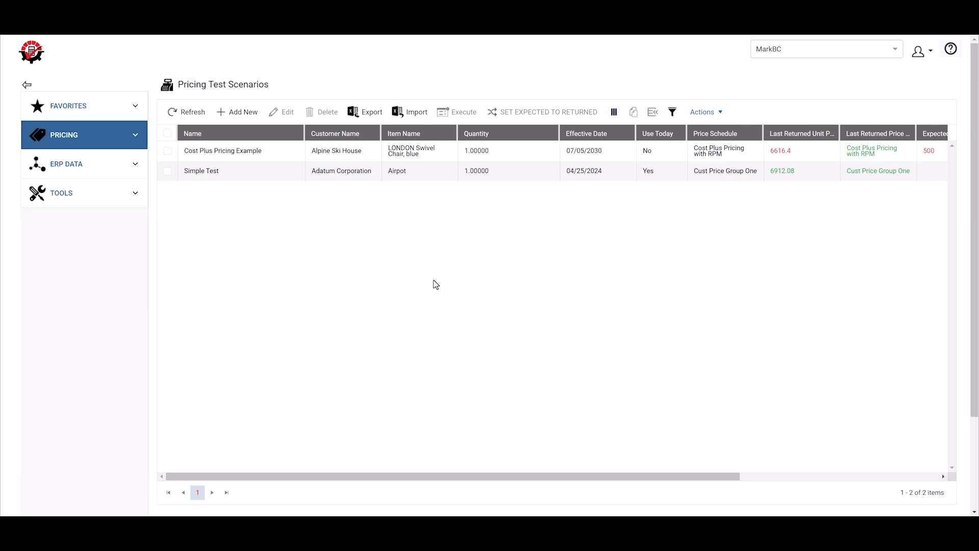